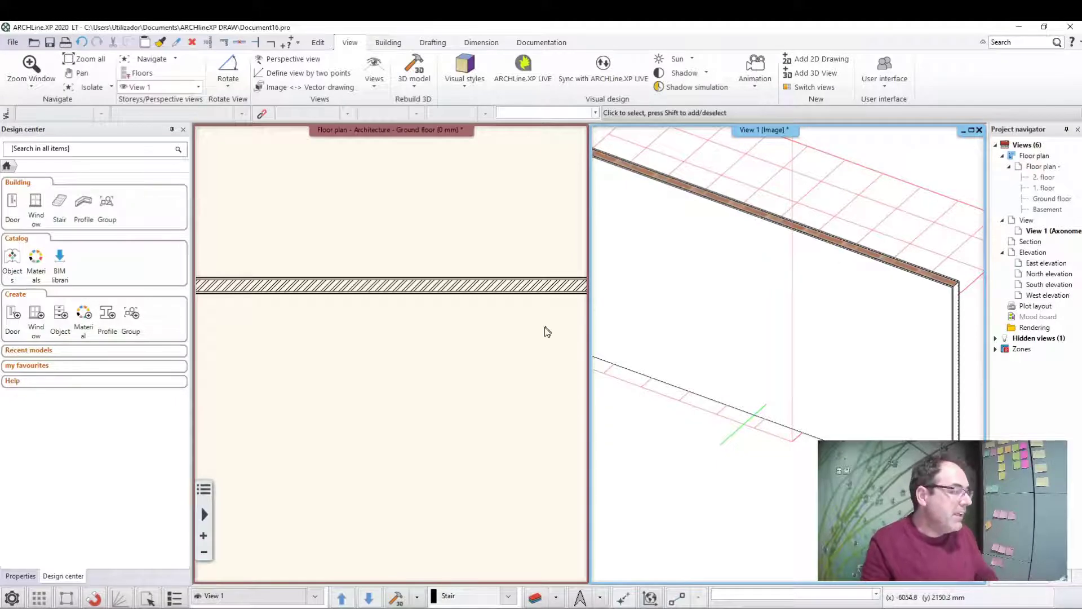
Activate the Floor plan window showing the ground-floor wall beside the 3D view
click(451, 345)
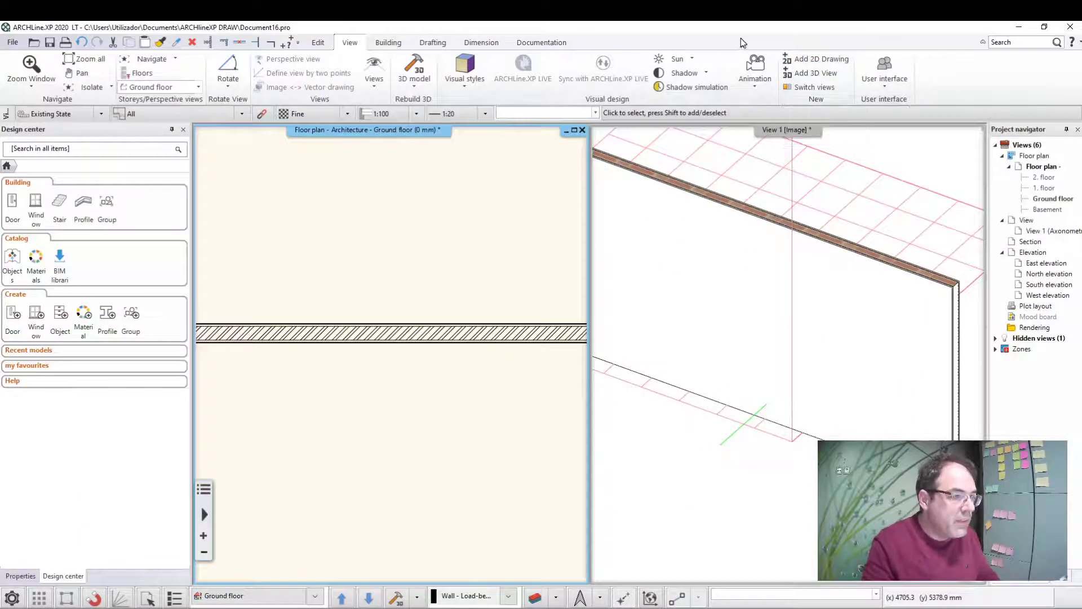
Add a 2D drawing view named Rascunho, correcting the duplicate-name entry
click(806, 59)
text(Rascunhos)
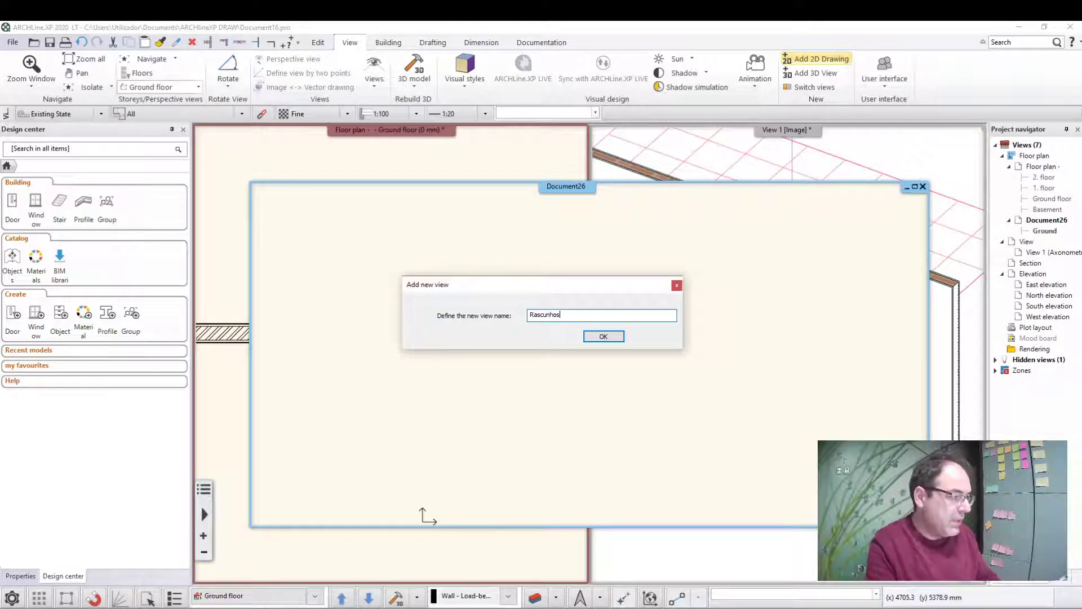
key(Return)
click(617, 336)
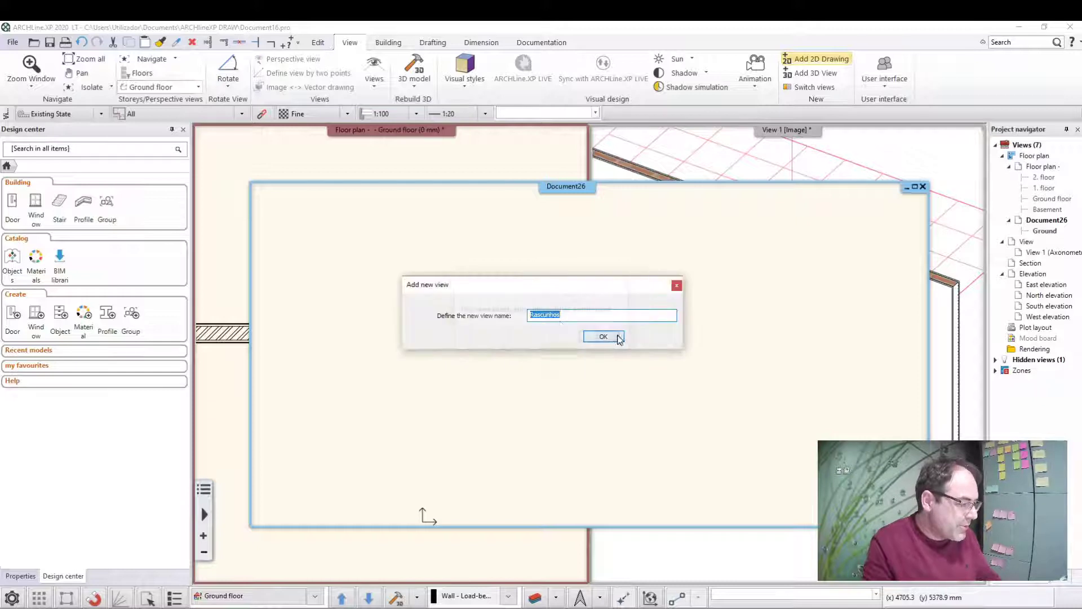
click(561, 316)
key(BackSpace)
key(Return)
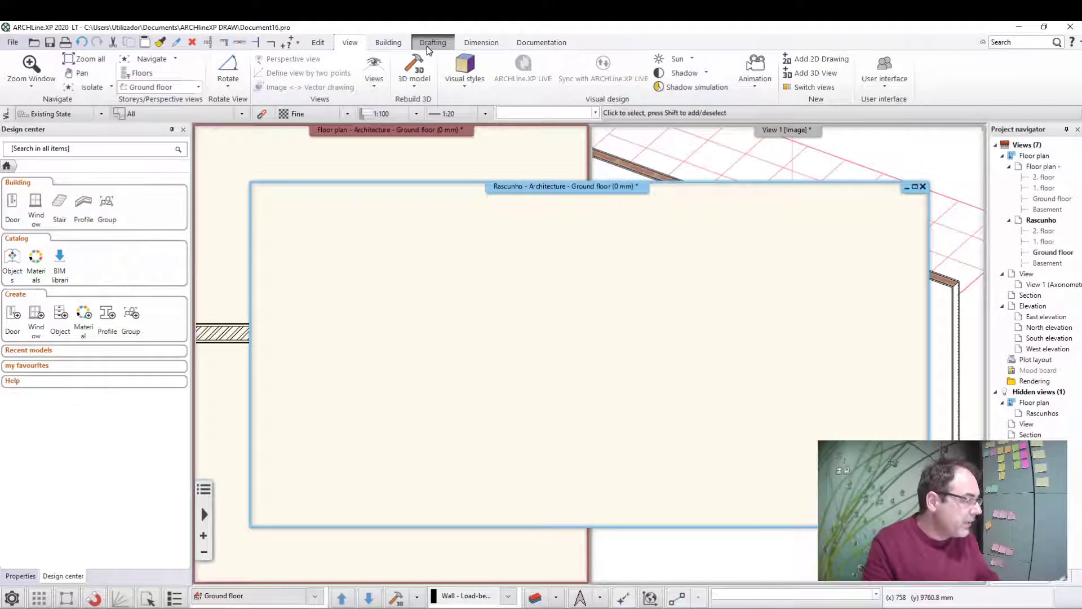
Start the jamb outline with a 150 first side and a 20 top edge
click(429, 45)
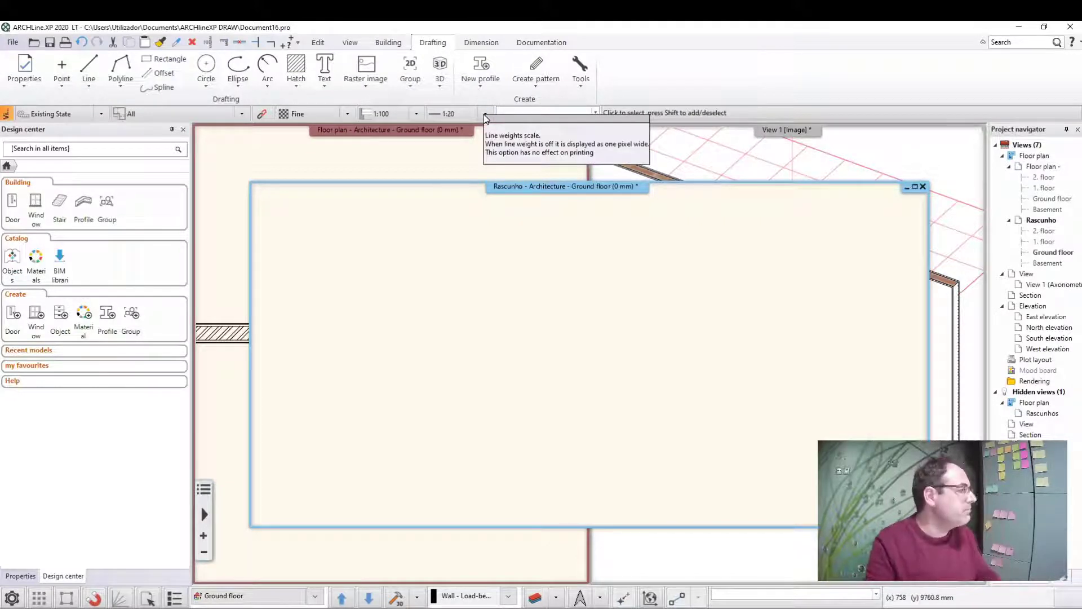
click(88, 69)
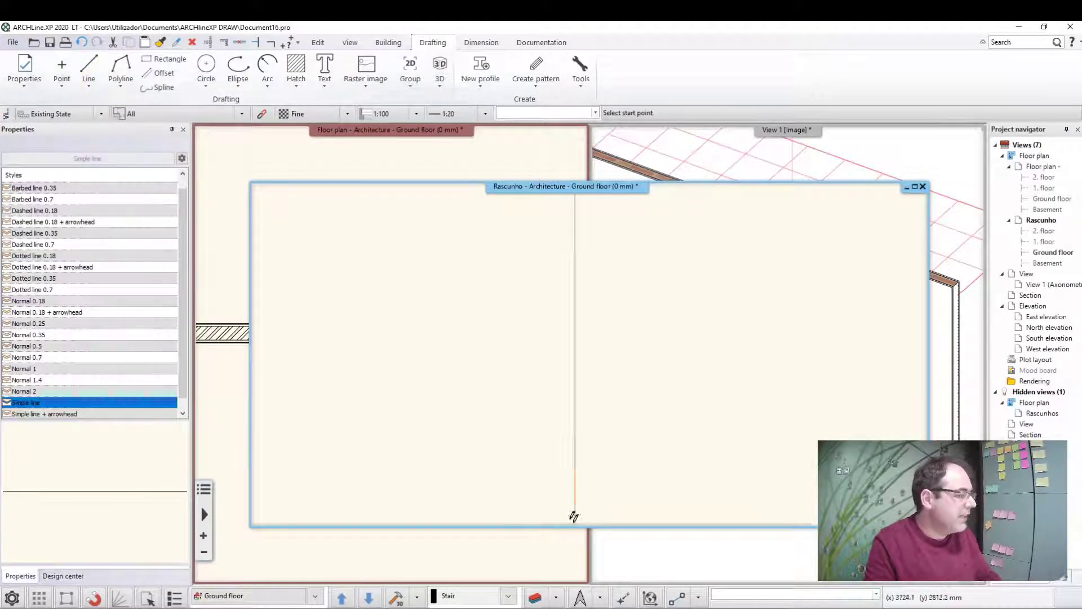
click(494, 444)
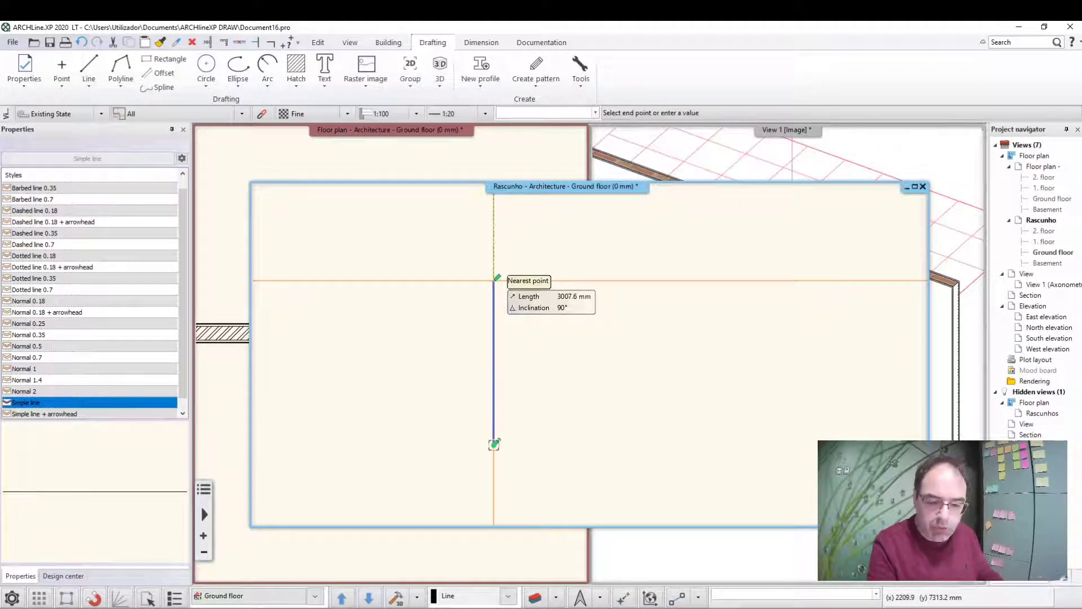
text(15)
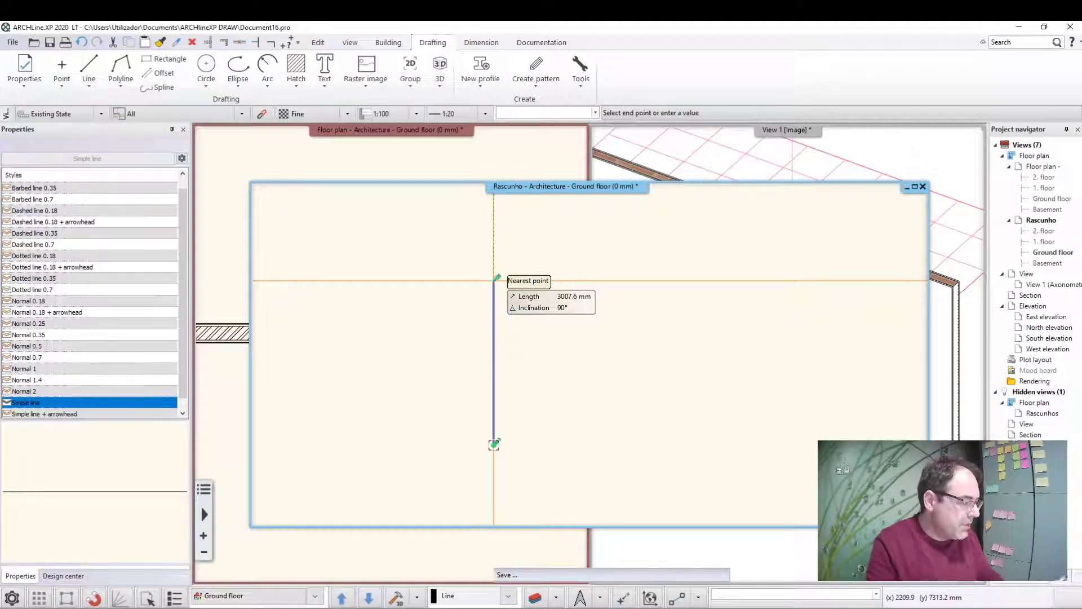
key(Return)
scroll(541, 316, up, 4)
scroll(538, 301, up, 2)
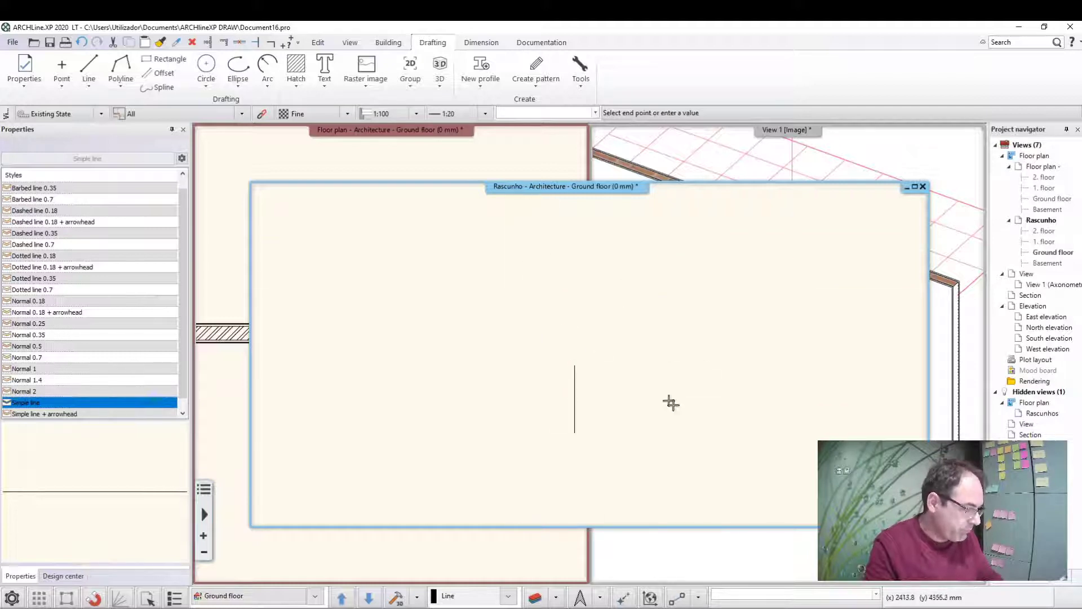
scroll(514, 282, up, 2)
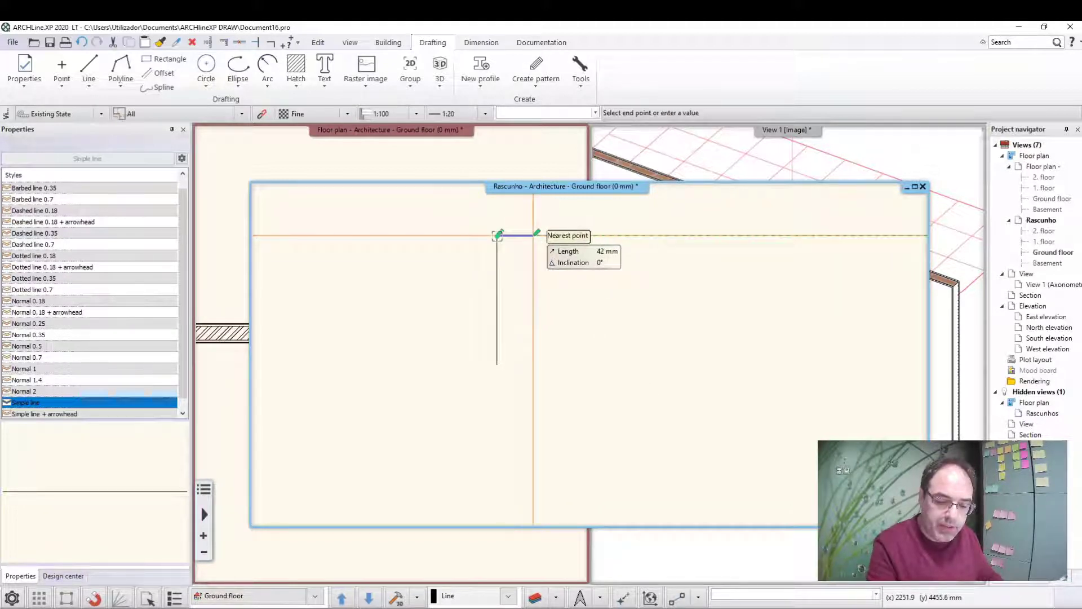
text(20)
key(Return)
Finish the outline with the 10 by 55 step and close it at the base
scroll(507, 237, up, 2)
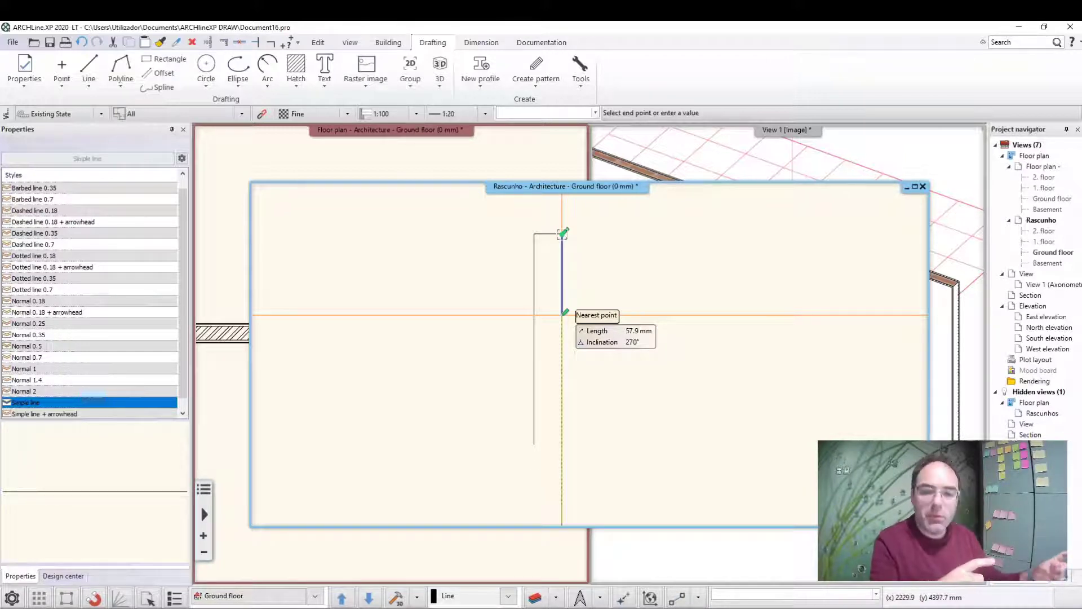
click(563, 311)
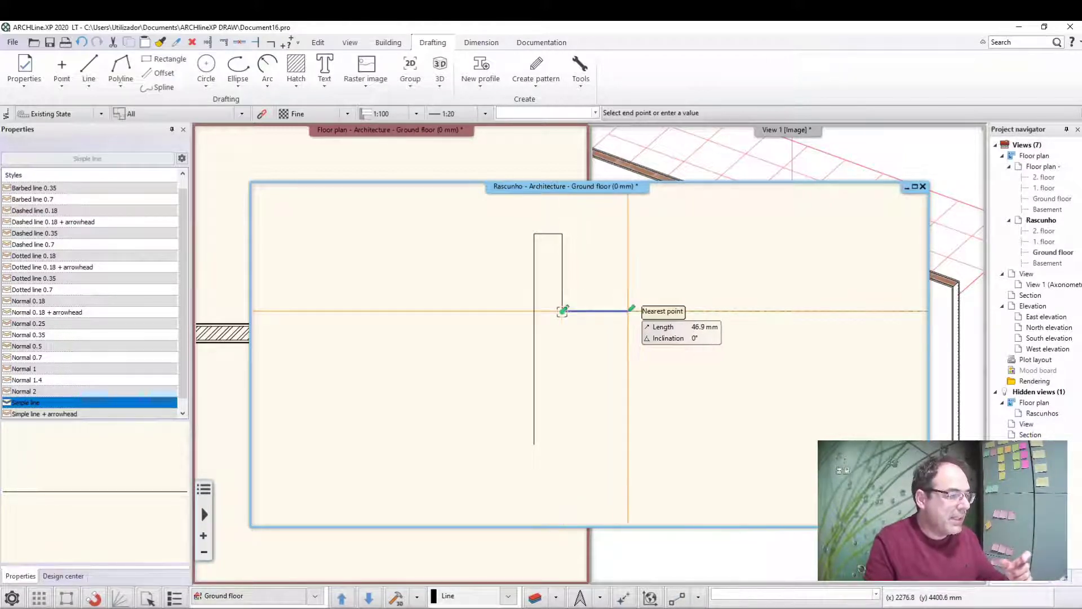
text(10)
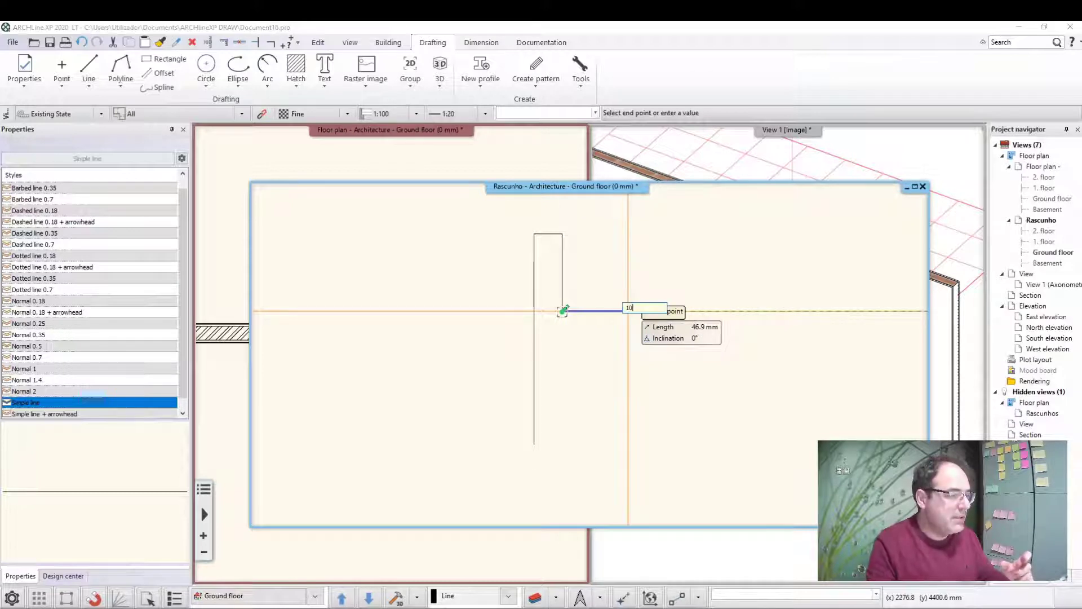
key(Return)
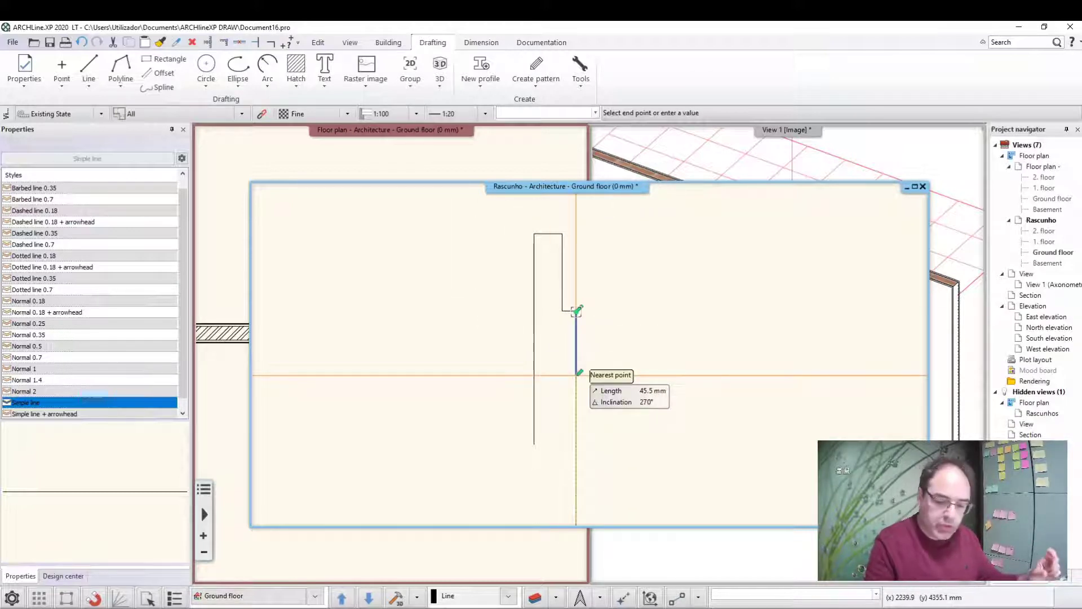
text(40)
click(580, 373)
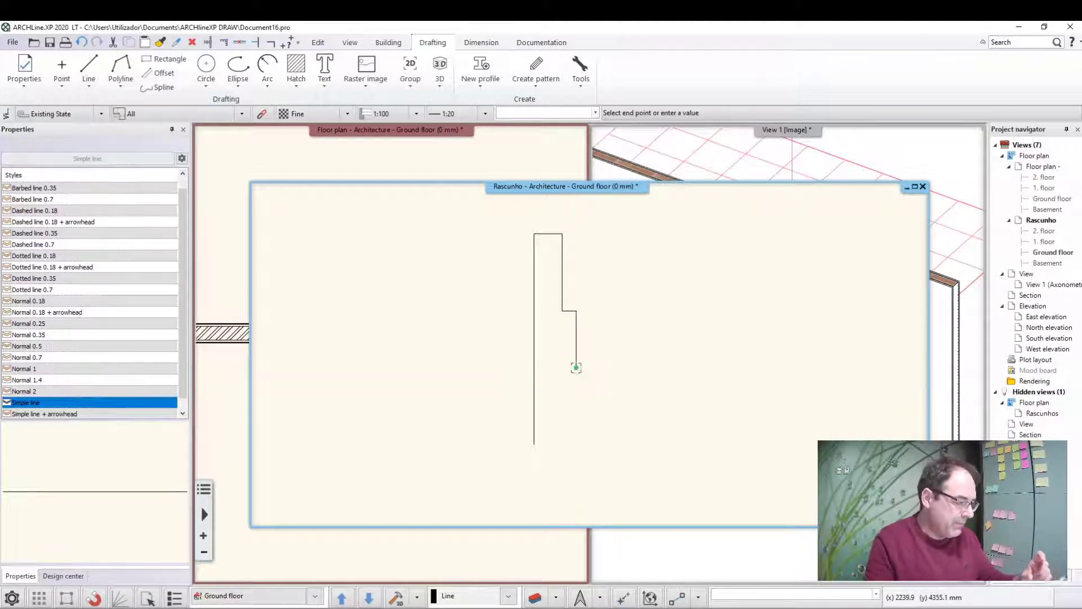
text(55)
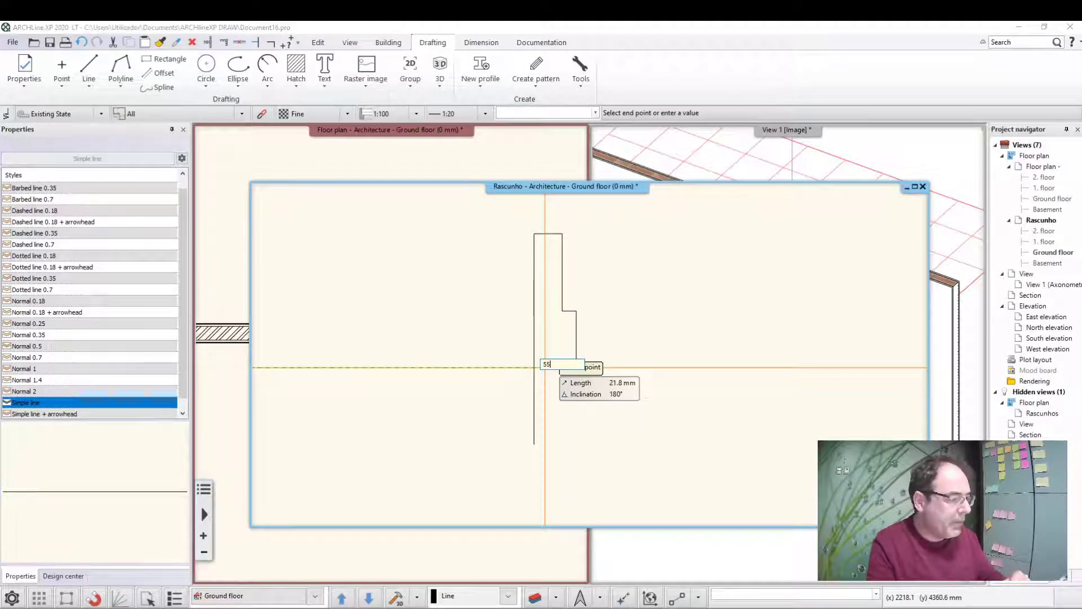
key(Return)
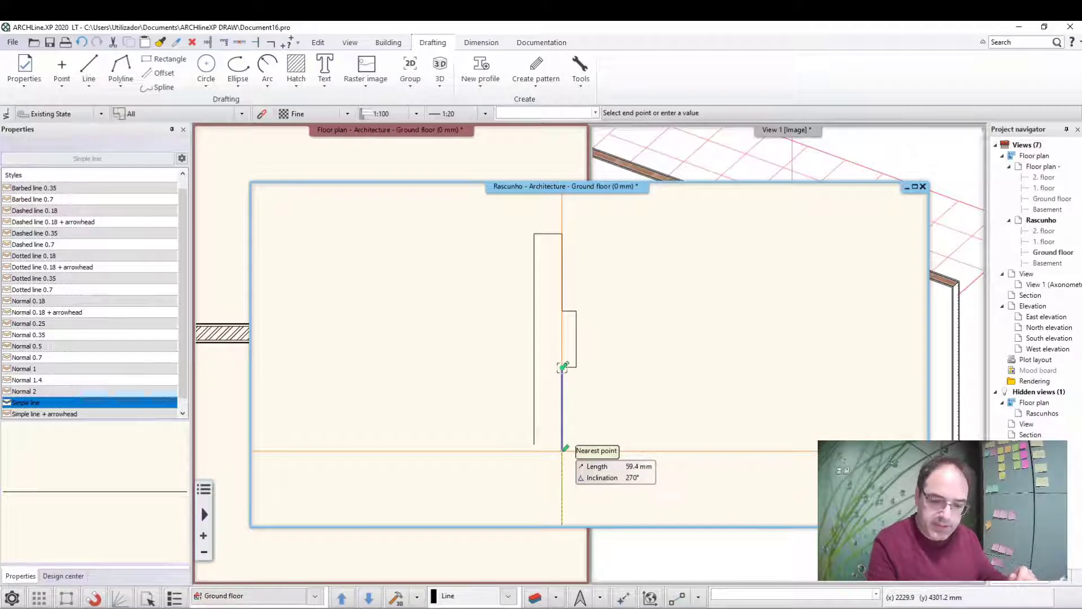
click(563, 445)
click(534, 444)
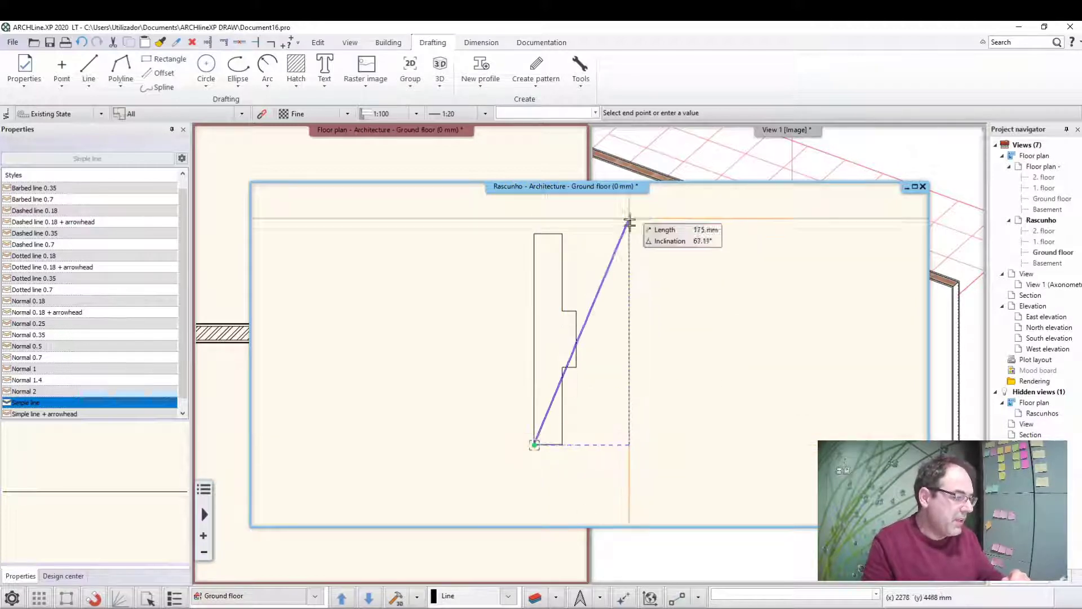
key(Escape)
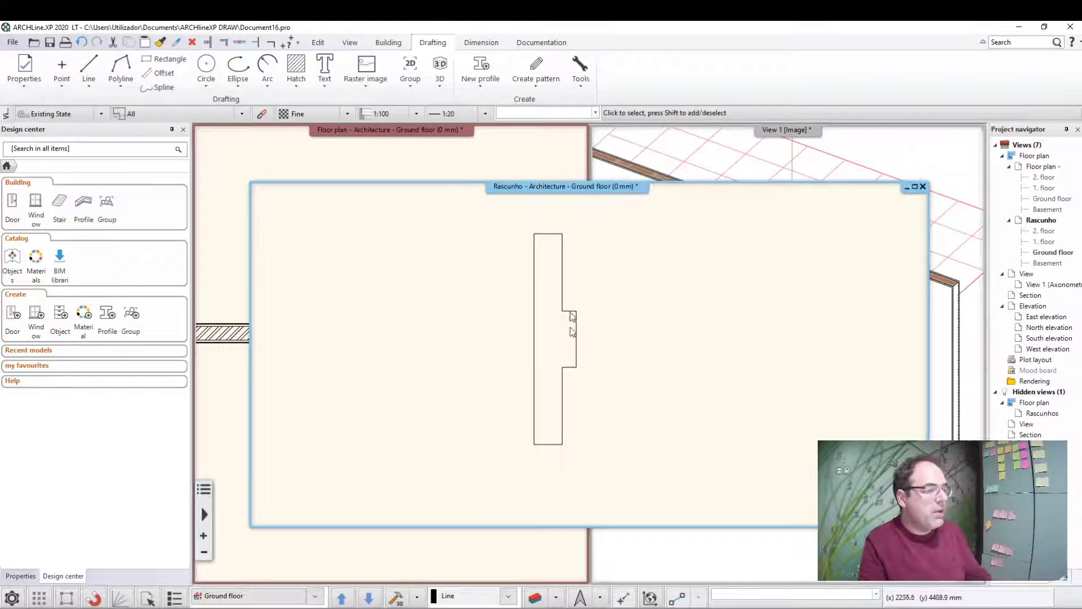
middle_drag(572, 315, 551, 321)
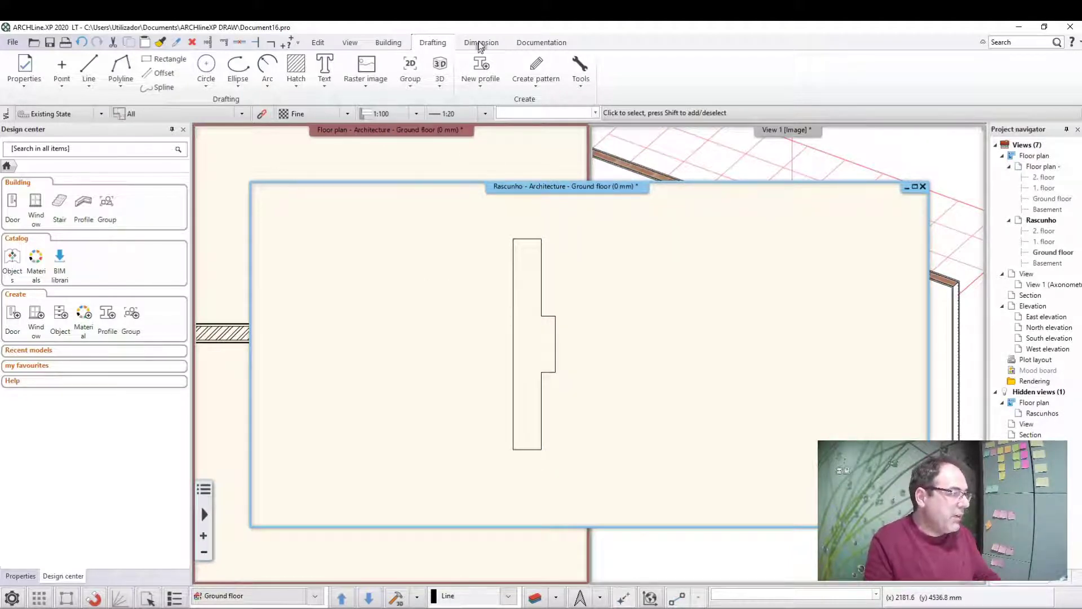
Trace the outline's corners as a new closed profile, ending back at the first node
click(483, 89)
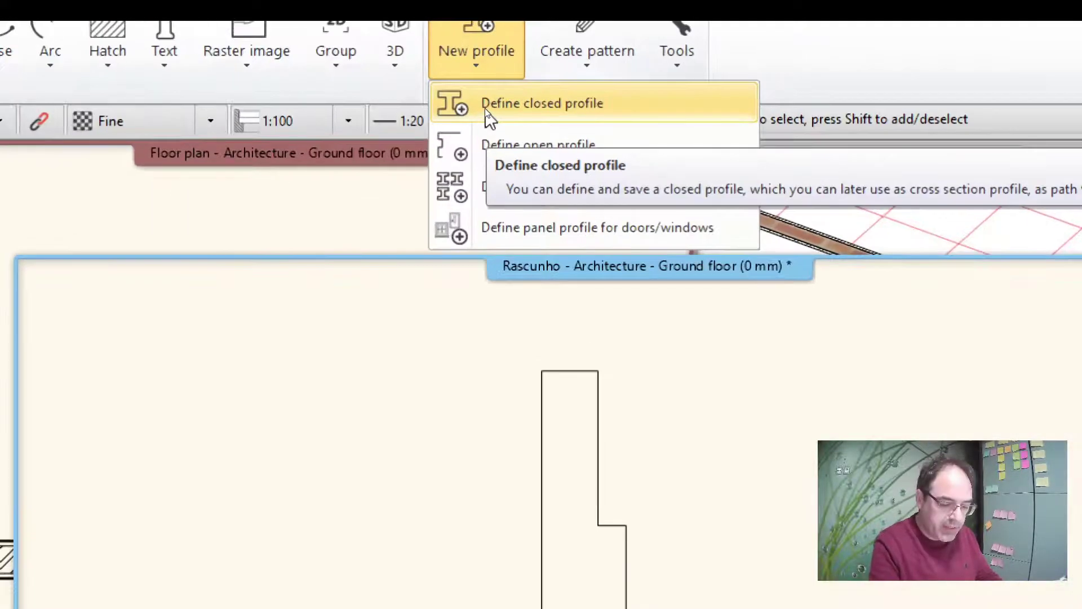
click(485, 108)
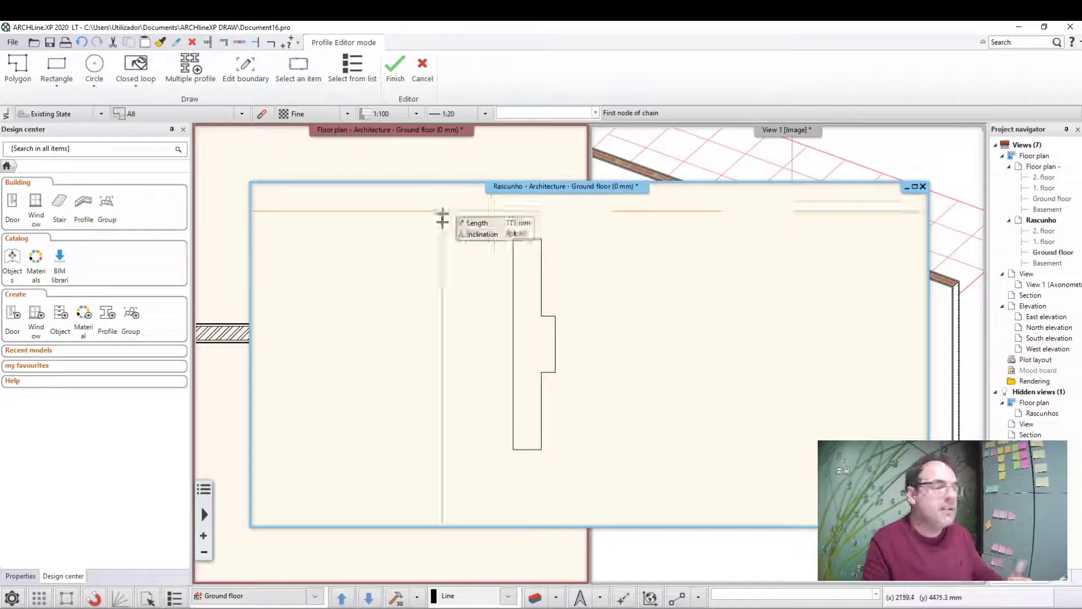
click(513, 239)
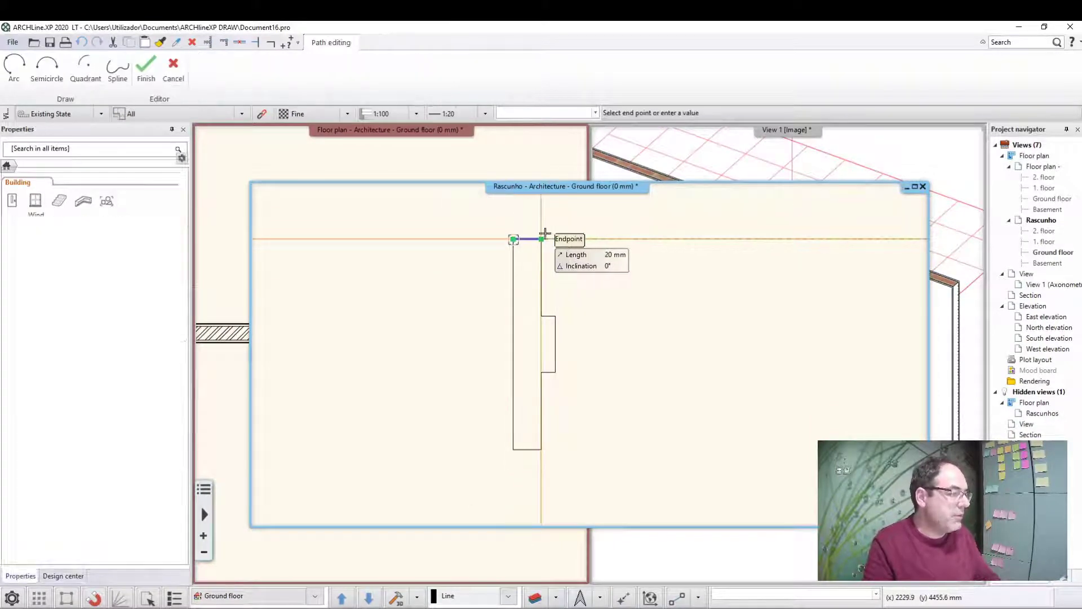
click(541, 239)
click(541, 316)
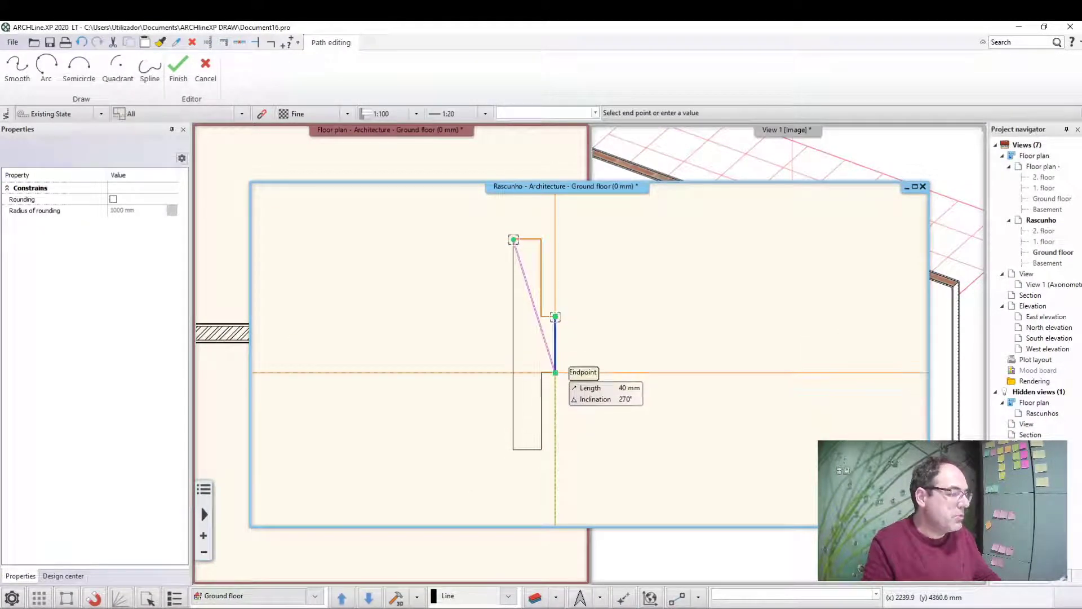
click(555, 372)
click(541, 449)
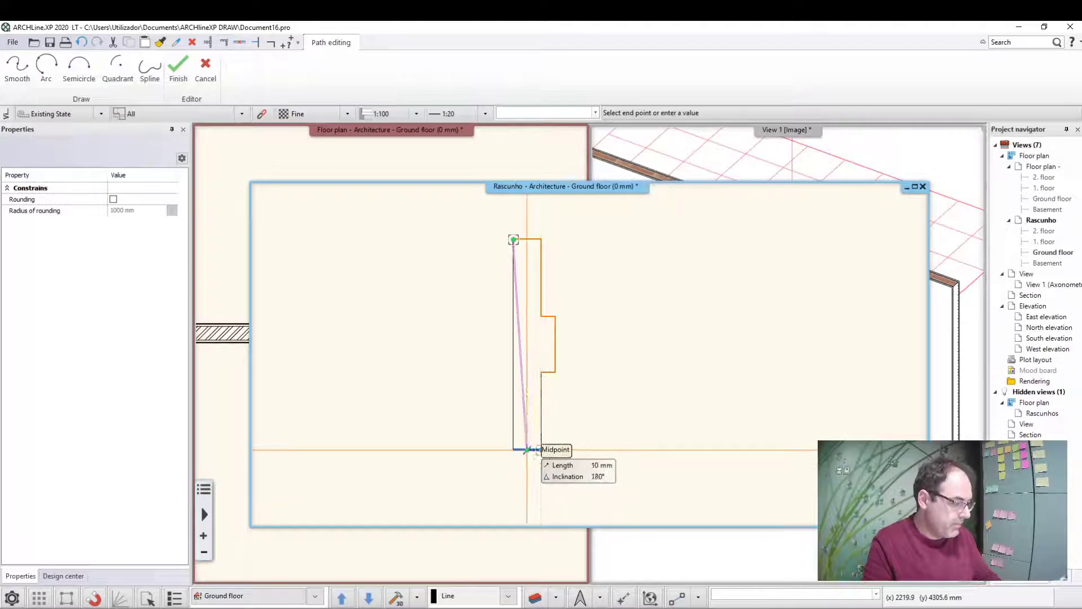
click(513, 239)
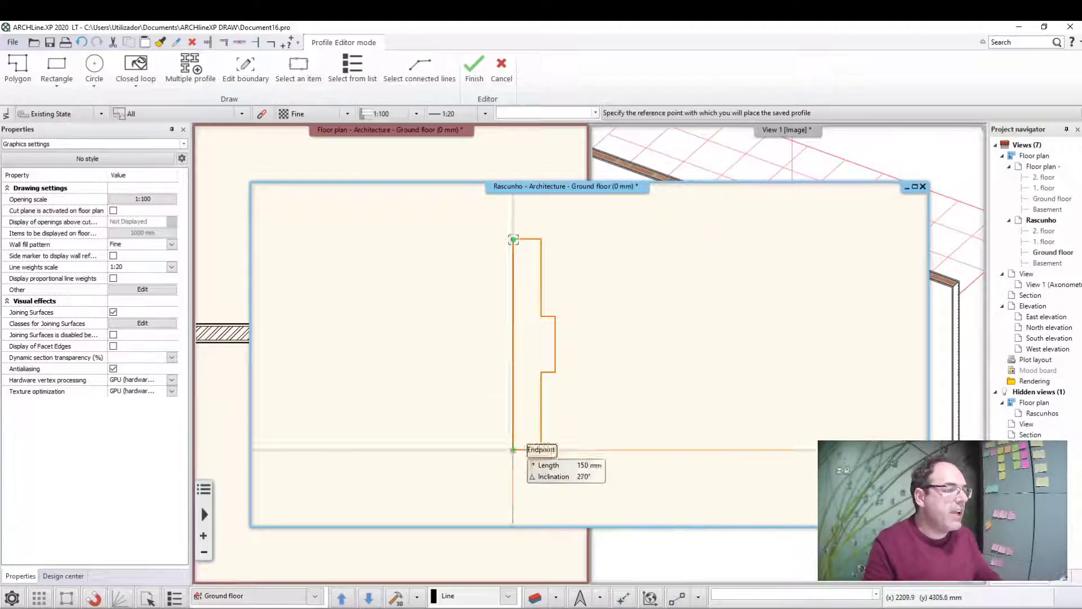
Set the bottom-corner reference point, save as ombreira_04 (MY, experiencias, Ibercad), and close Rascunho
click(513, 450)
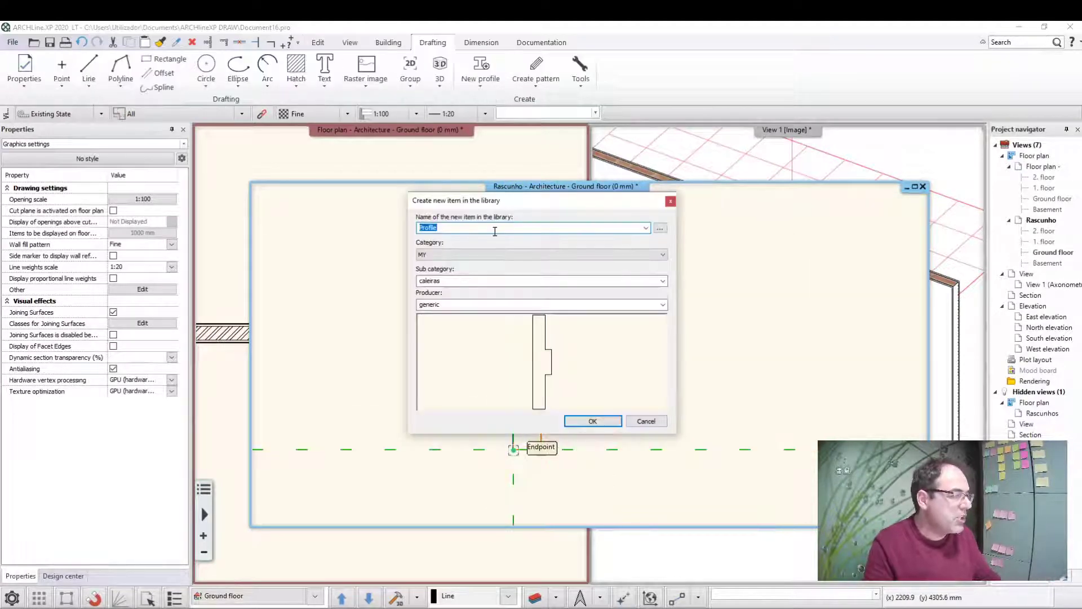
text(ombreir)
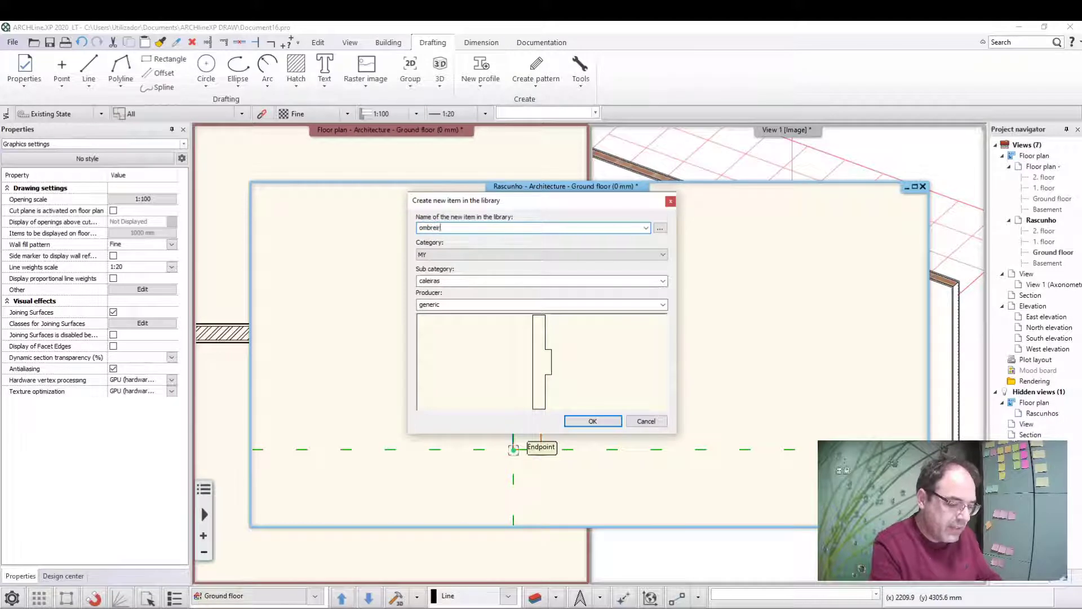
text(a_04)
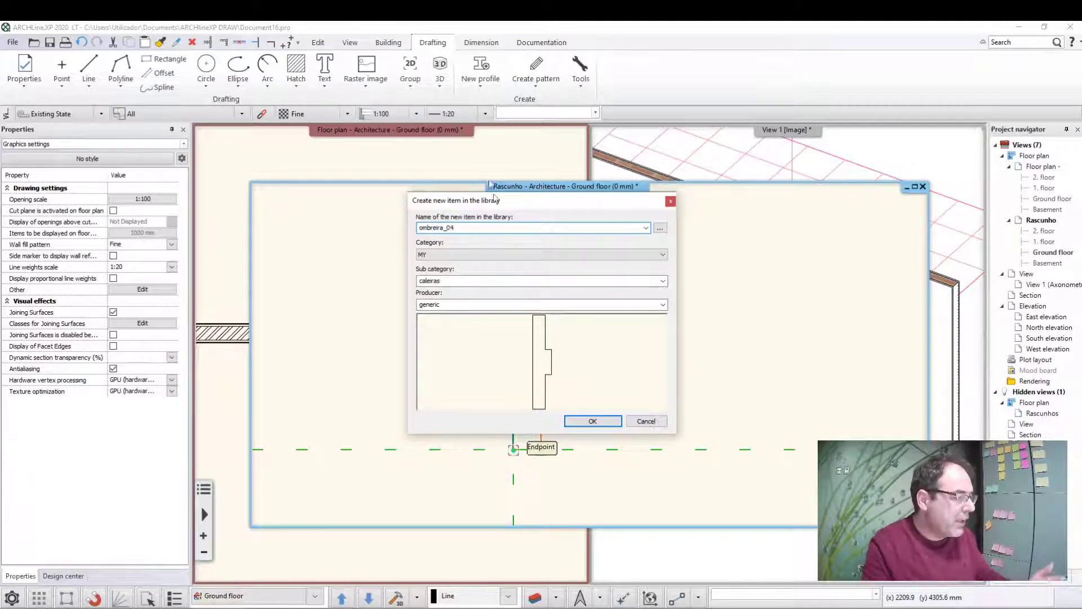
click(459, 281)
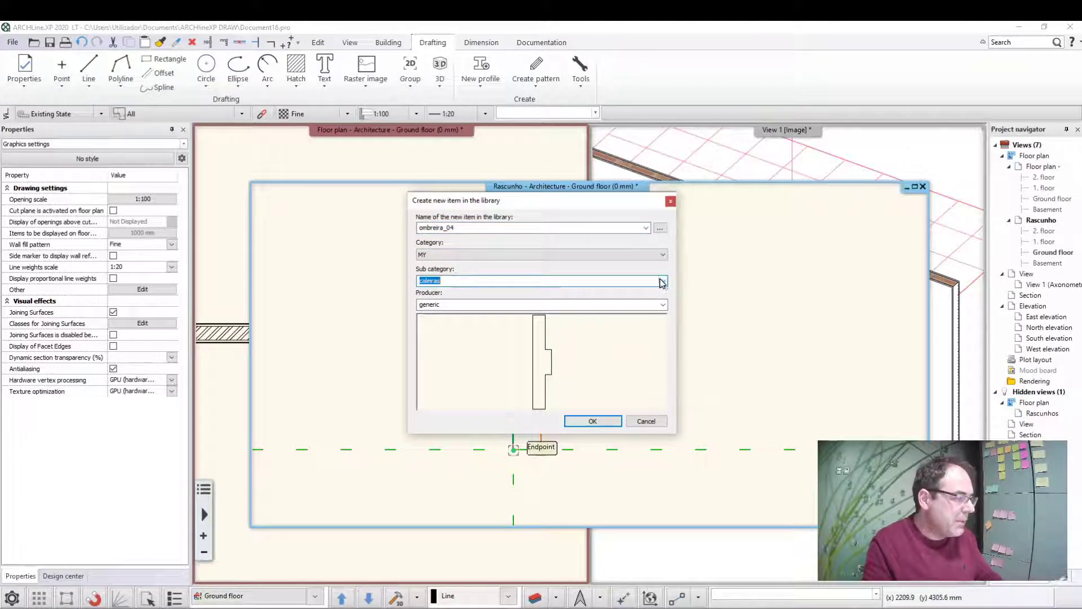
click(663, 281)
click(549, 314)
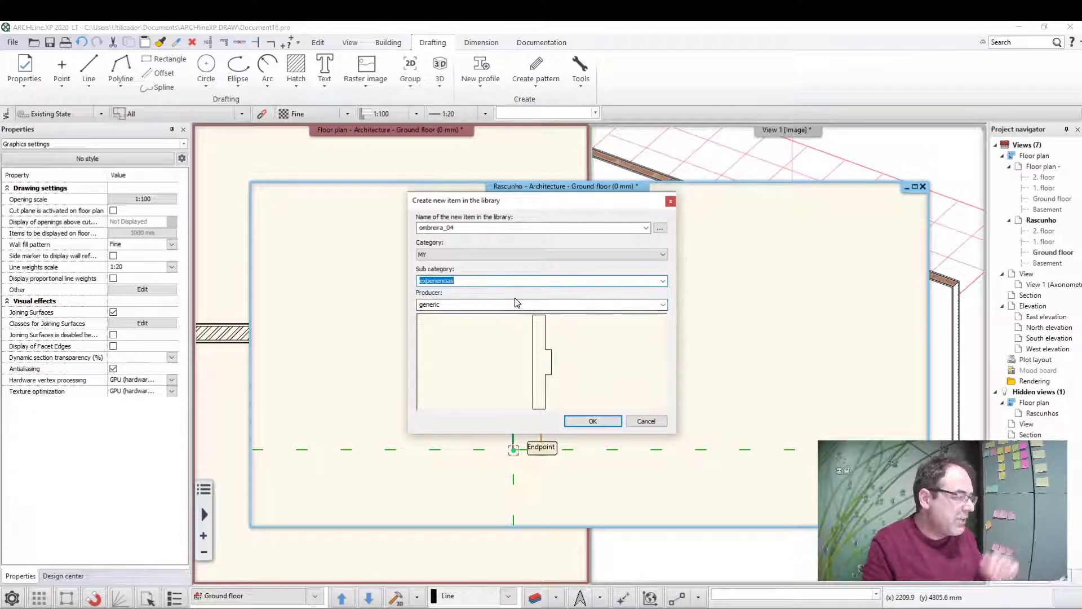
key(Tab)
text(ibe)
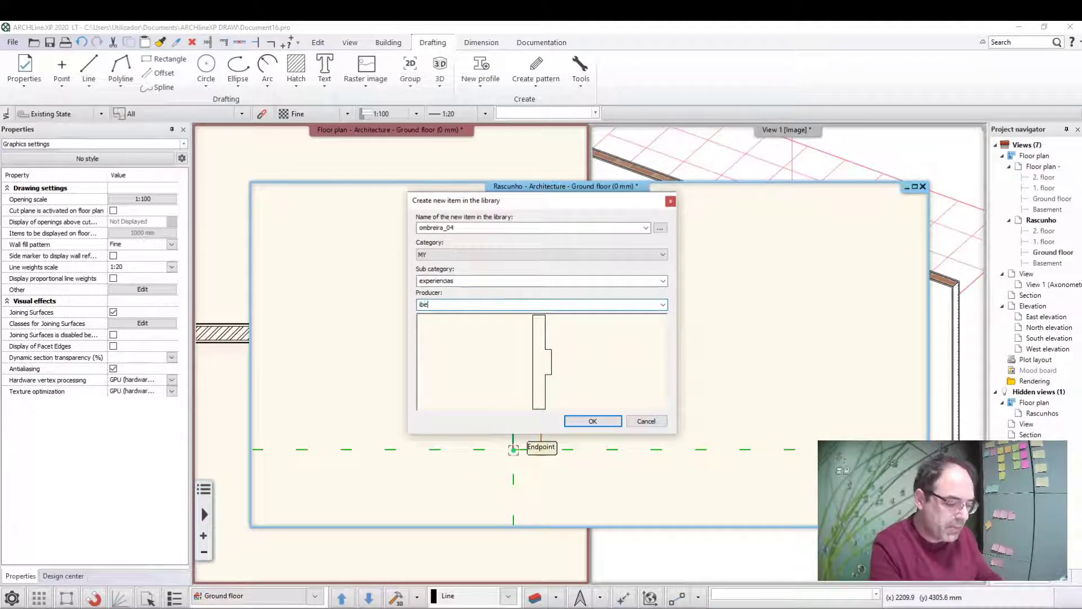
click(527, 256)
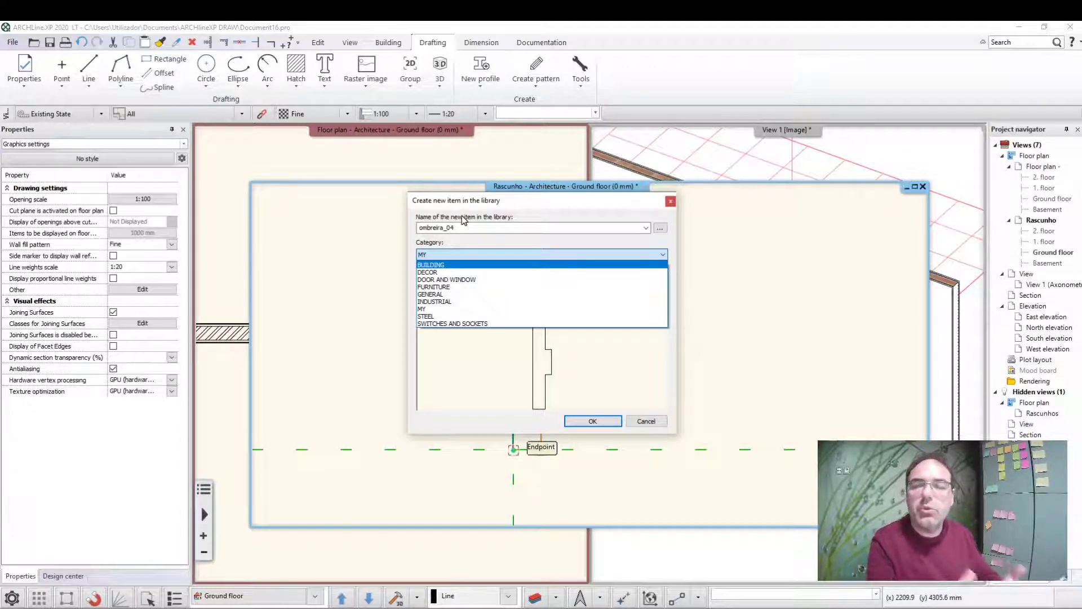
click(518, 210)
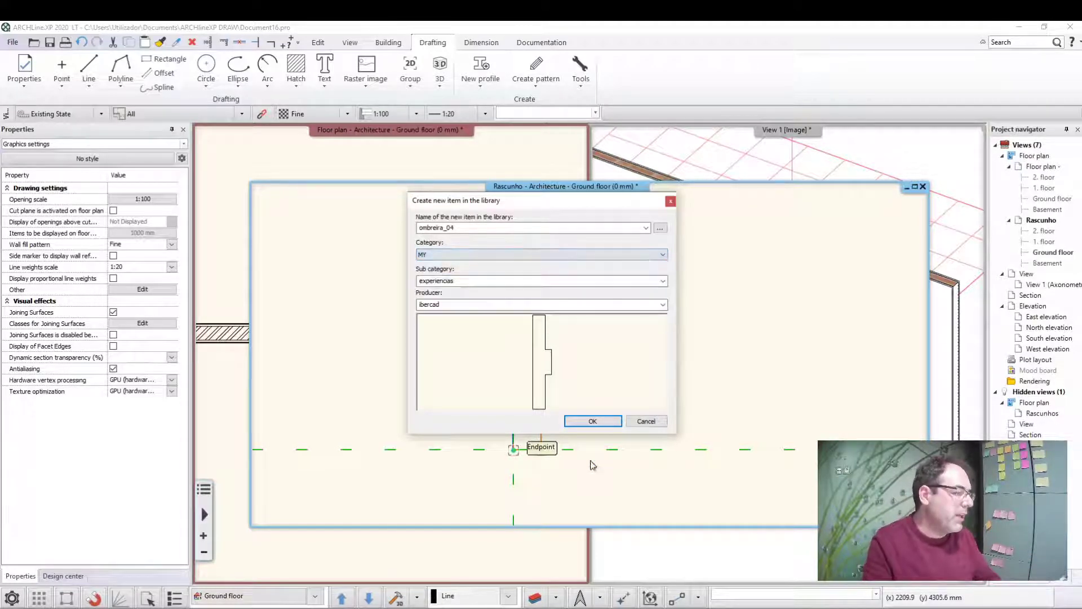
click(592, 422)
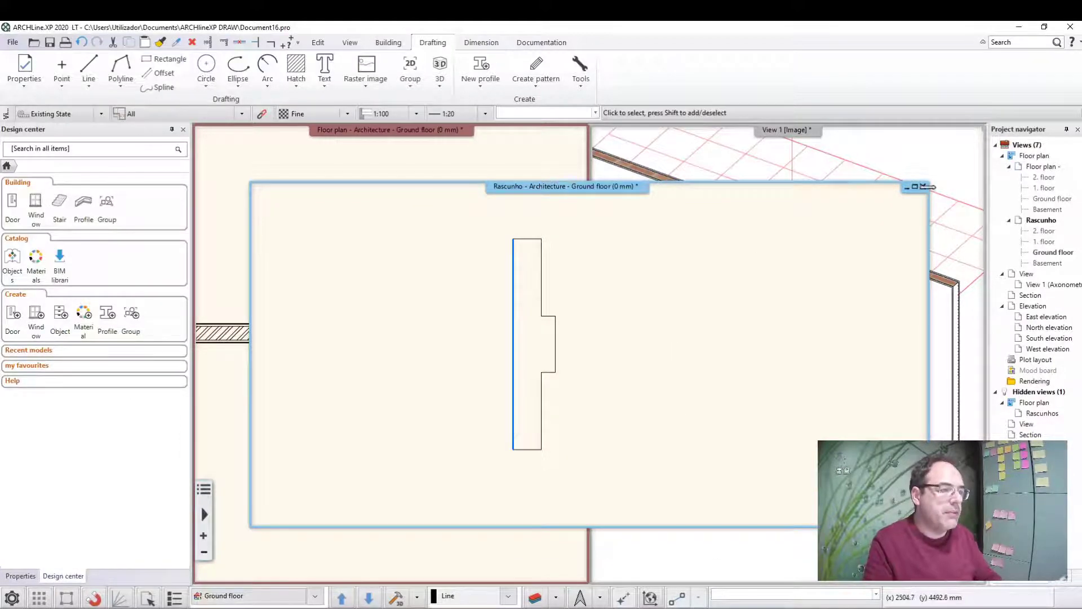
click(923, 186)
Save the Rascunho view on closing and bring up the Building tab's door options
click(578, 345)
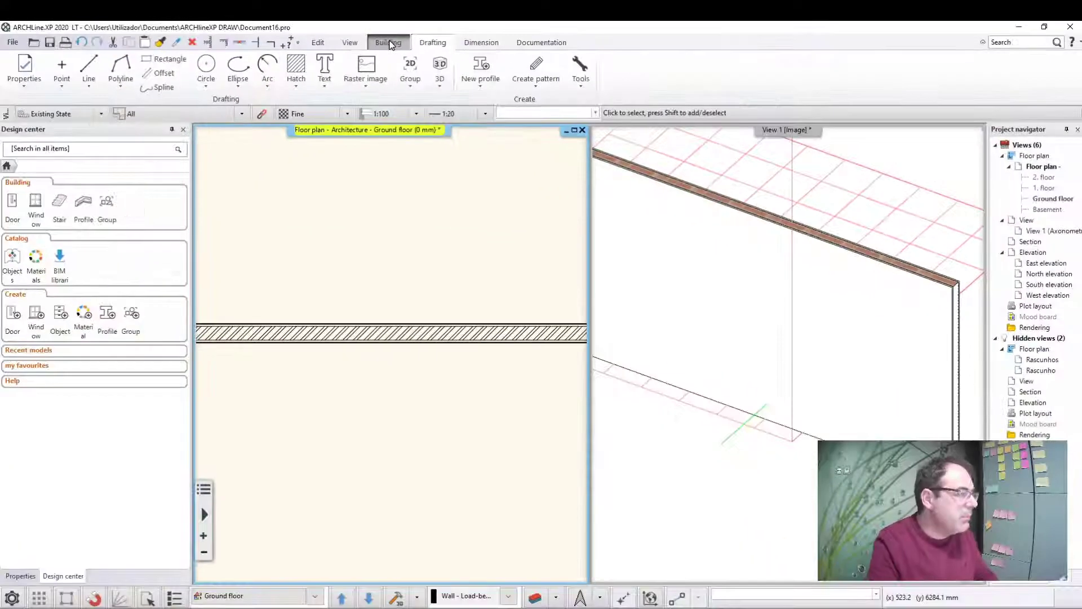
click(388, 43)
click(161, 82)
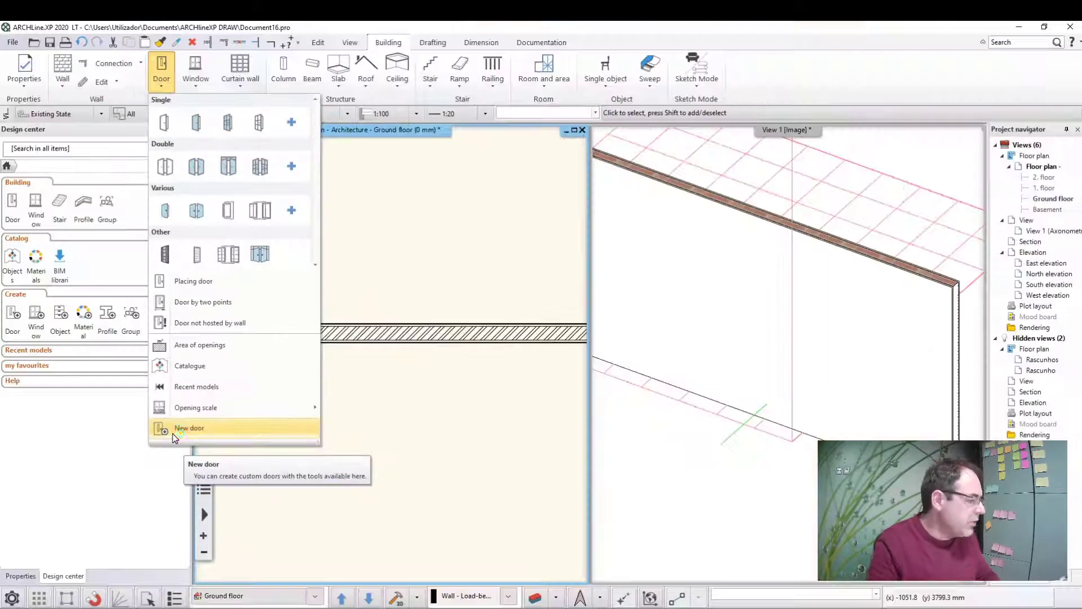
Launch the new-door wizard, preview the double and arched Door 16 types, then reselect Door 01
click(172, 434)
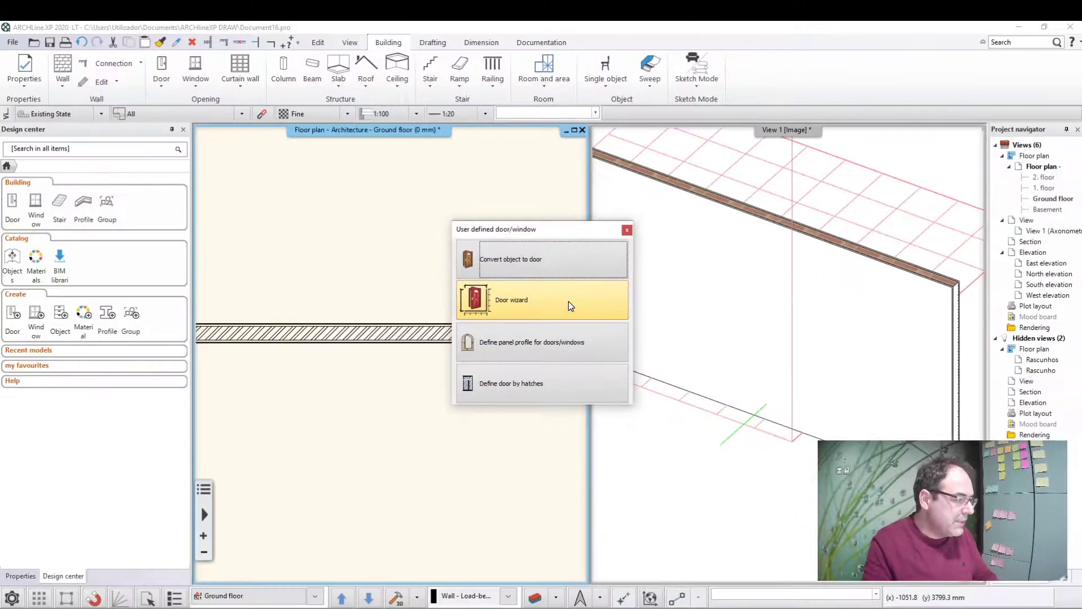
click(569, 305)
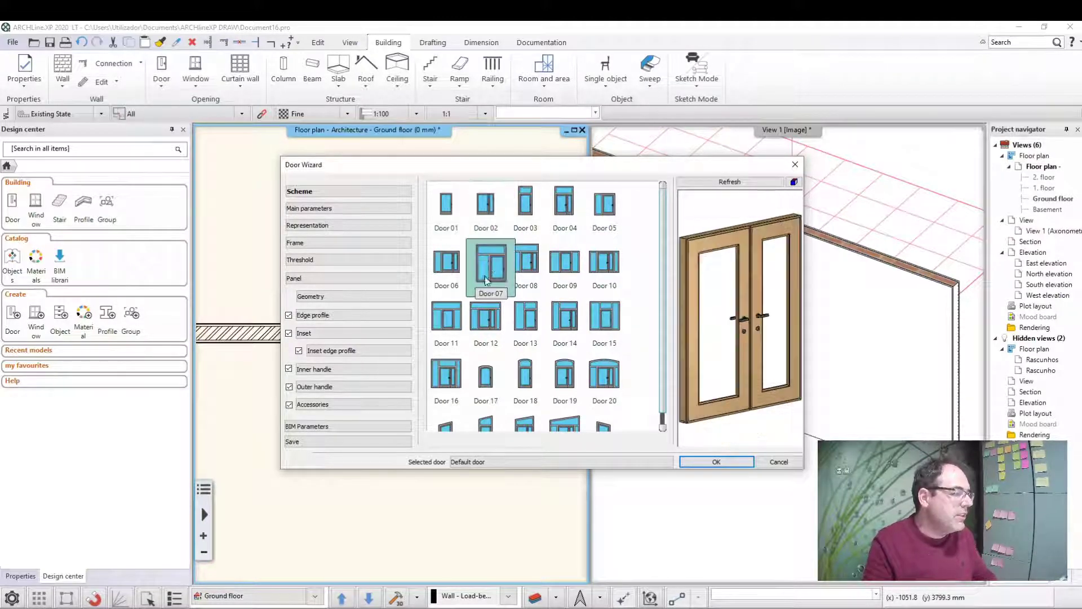
click(529, 338)
click(486, 373)
click(445, 373)
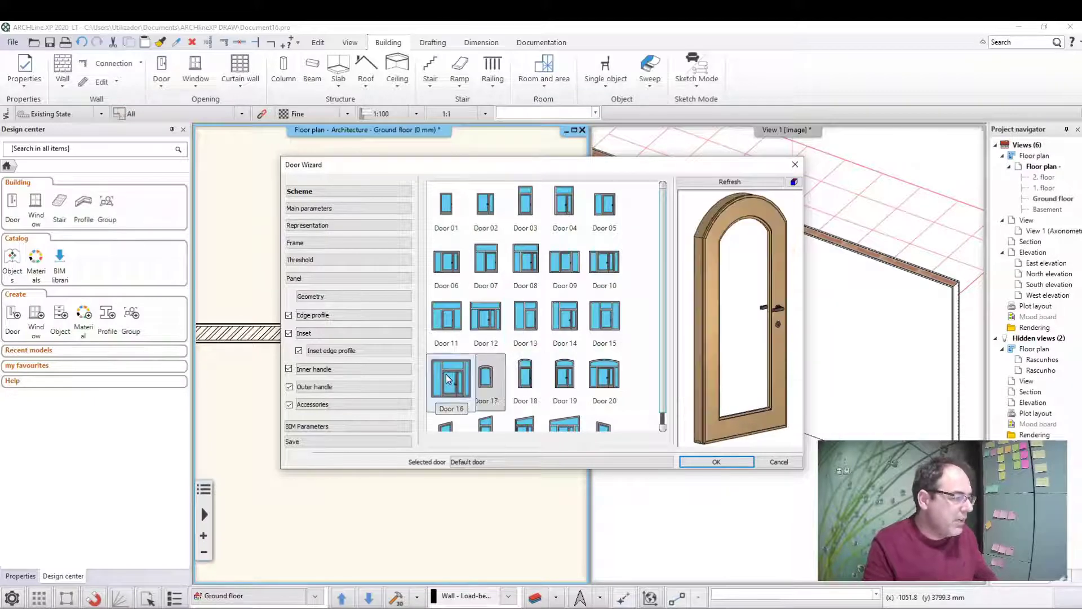
click(606, 261)
click(564, 204)
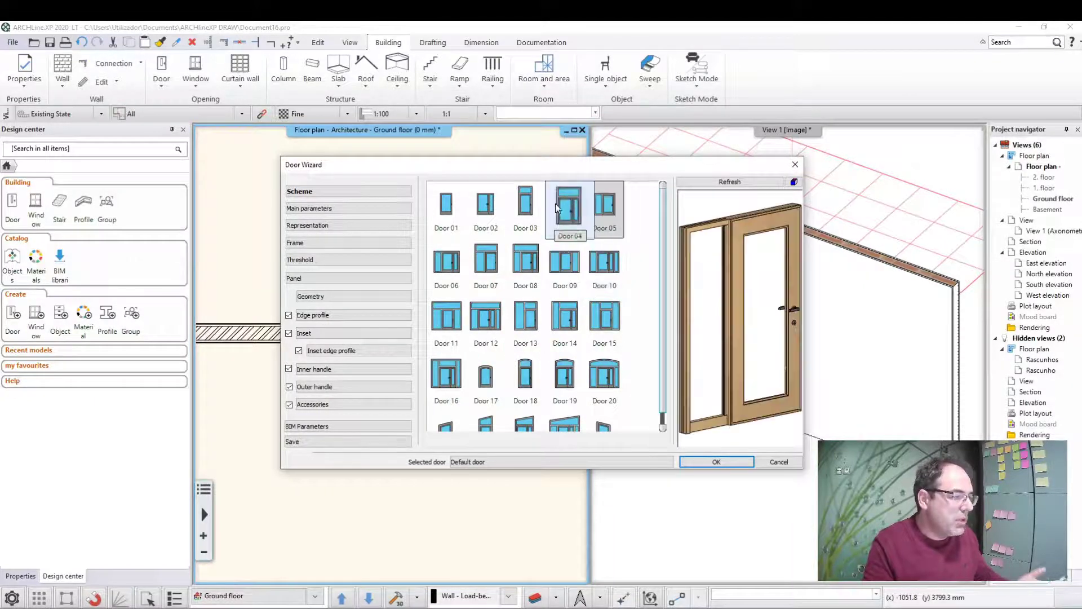
click(446, 205)
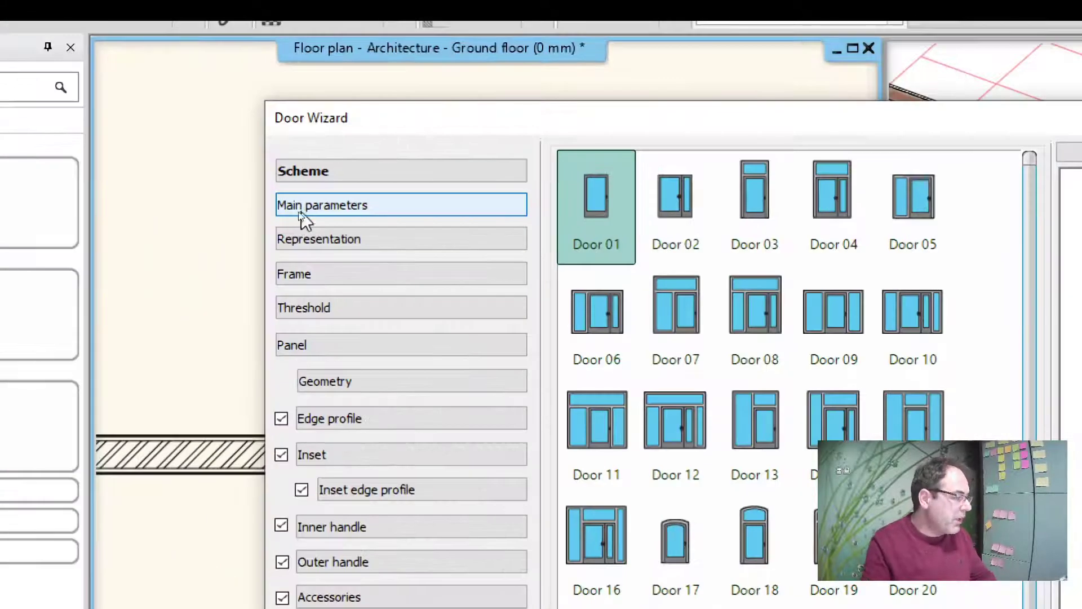
Browse the threshold, panel, edge profile and handle pages, then return to the Scheme page
click(327, 205)
click(328, 239)
click(328, 274)
click(339, 307)
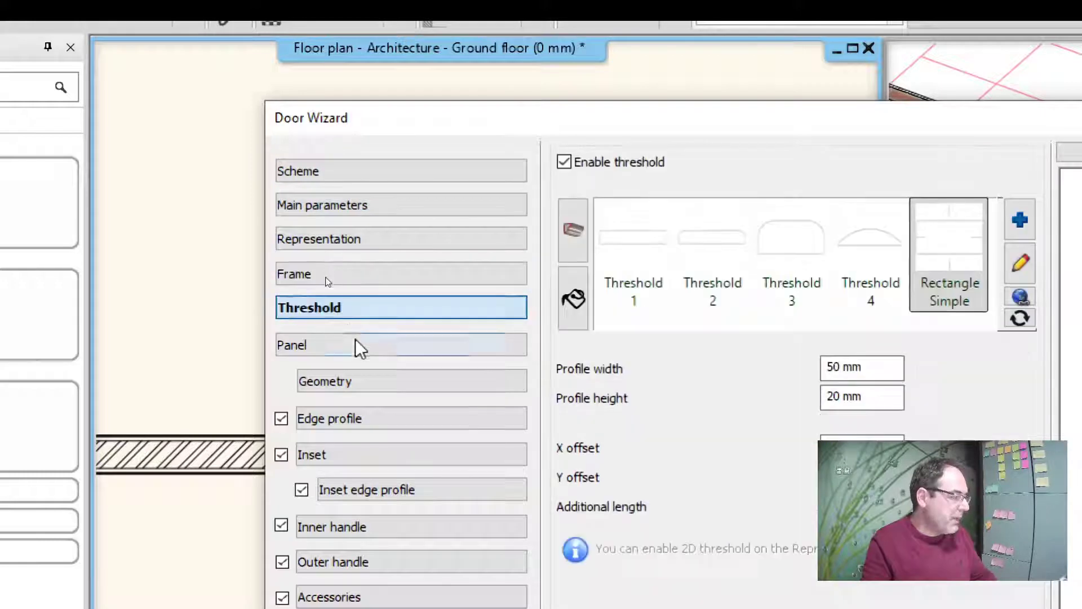
click(356, 345)
click(392, 418)
click(401, 454)
click(406, 489)
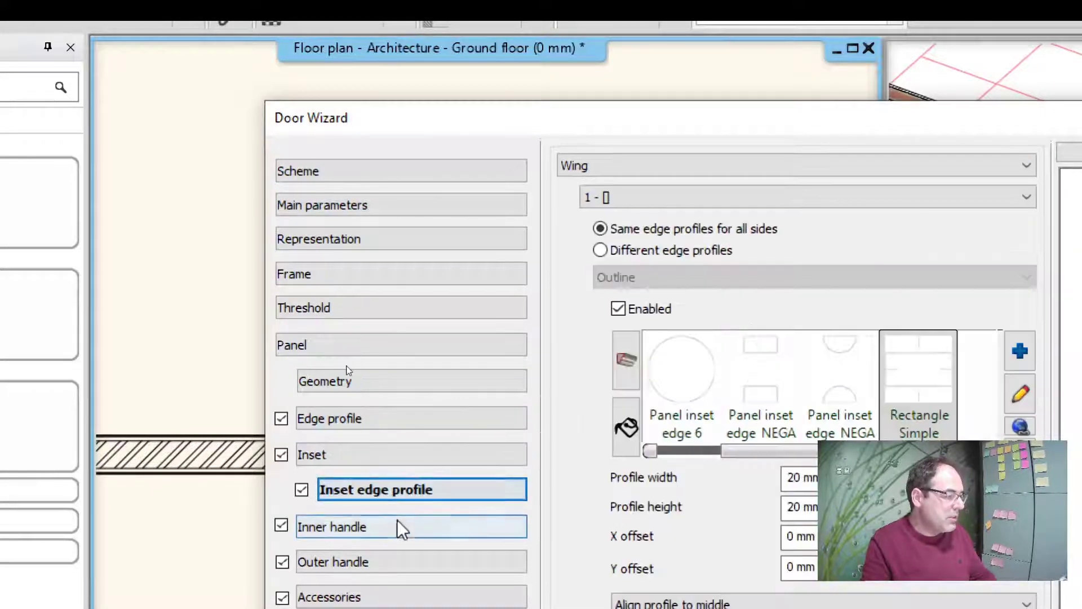
click(398, 520)
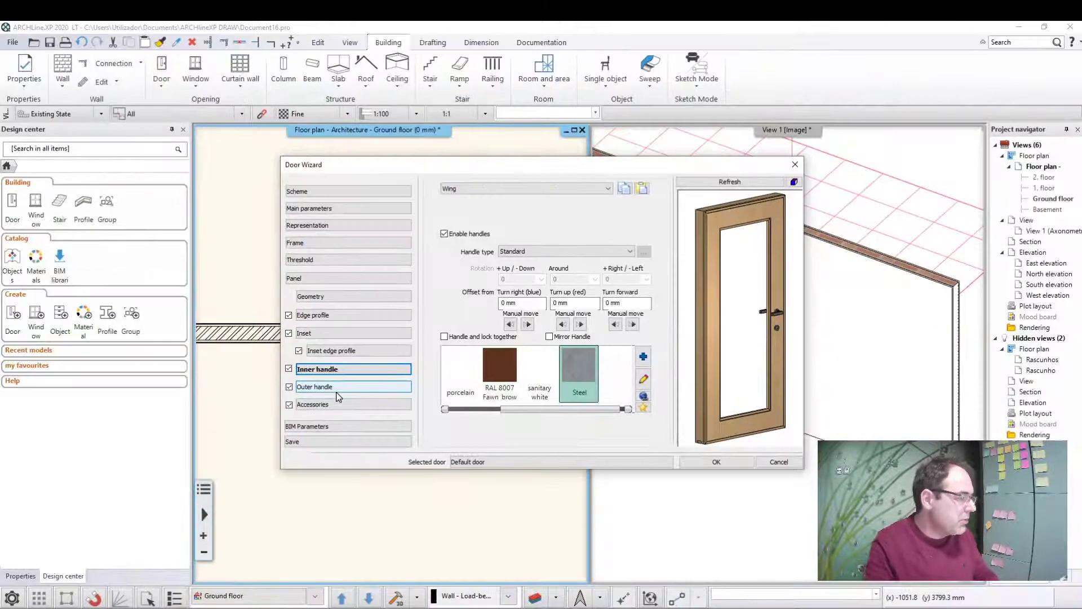
click(339, 191)
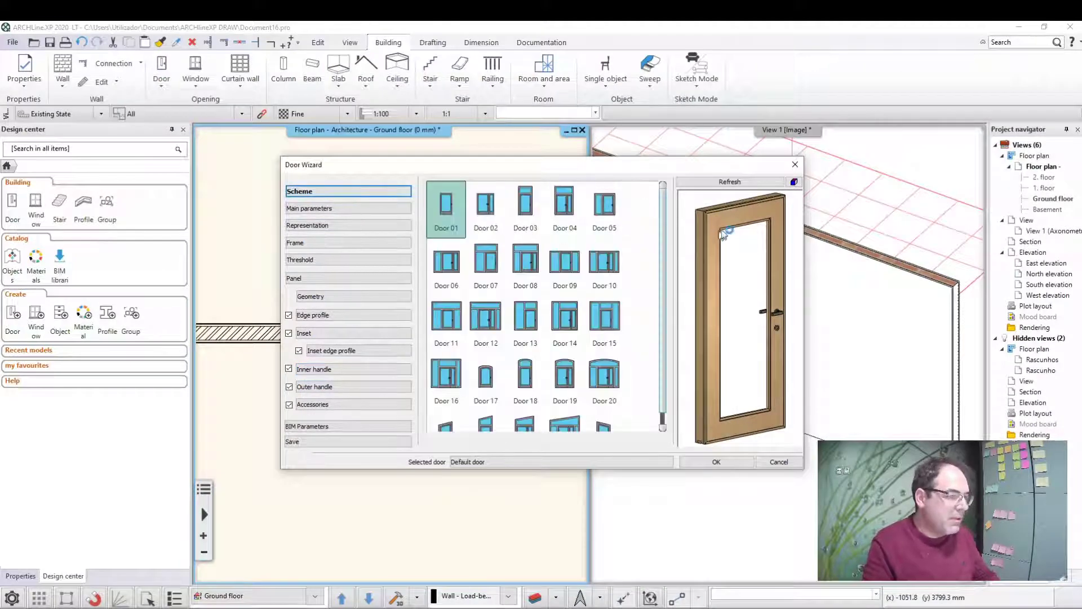
Set Full width 900 mm and Full height 2000 mm, then refresh the preview
click(321, 209)
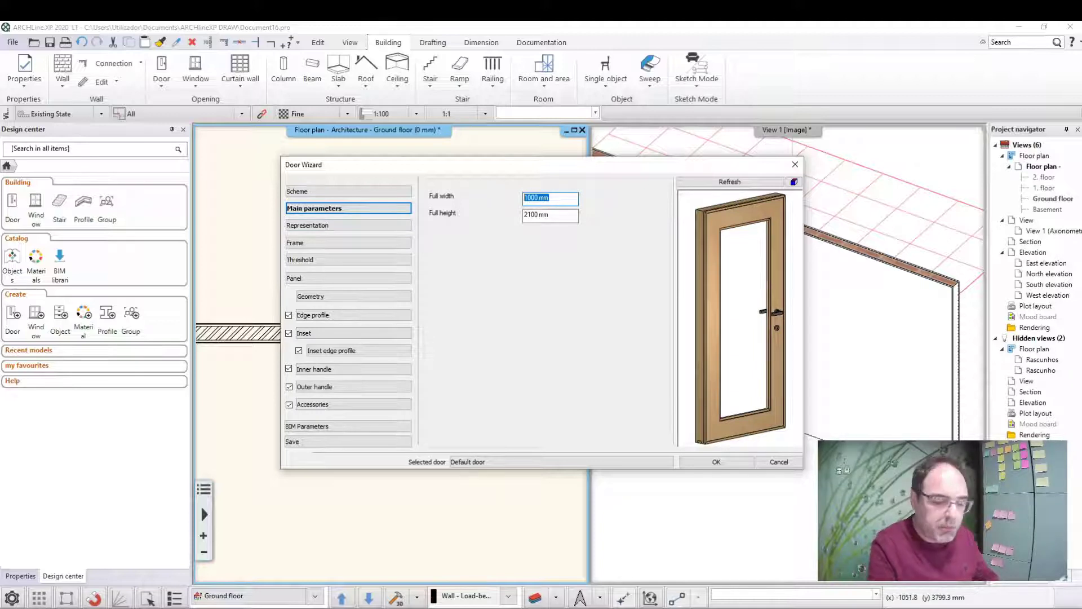
text(900)
key(Return)
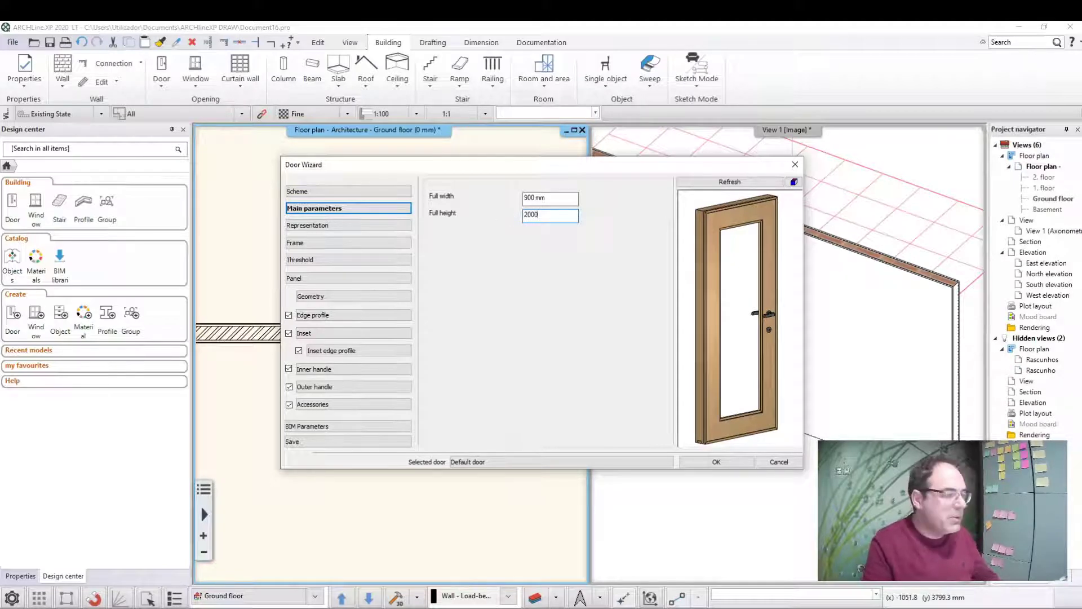
key(Return)
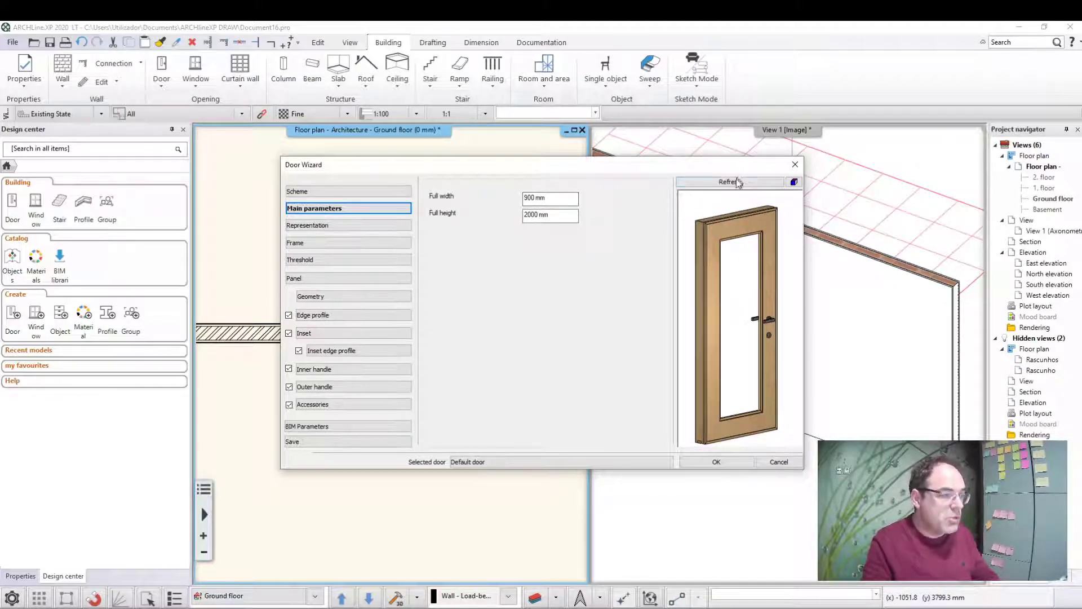
click(736, 182)
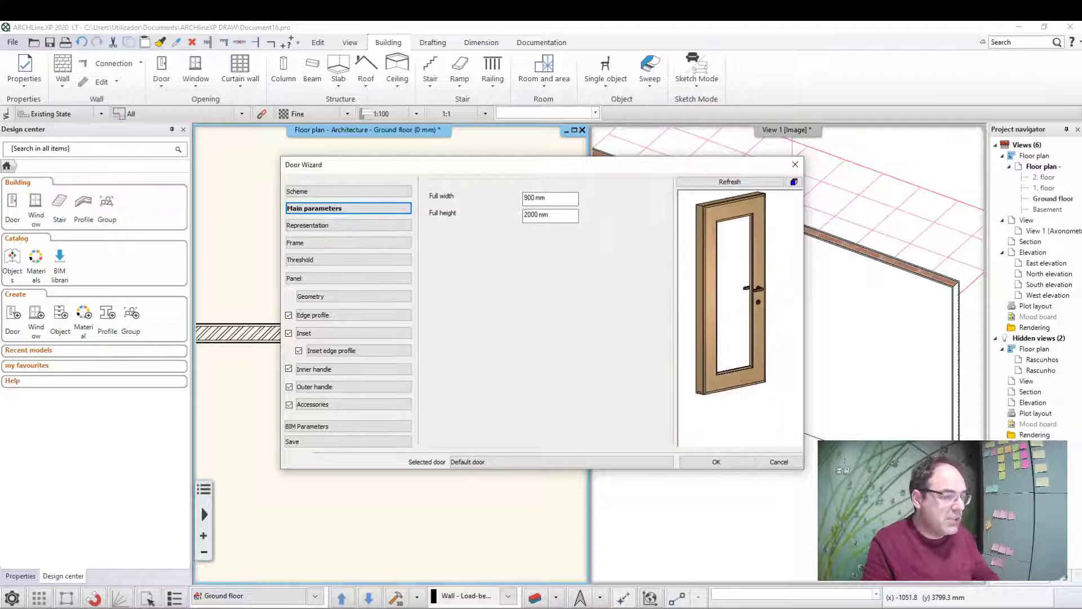
Open the Representation settings and inspect the door preview from other angles
click(303, 226)
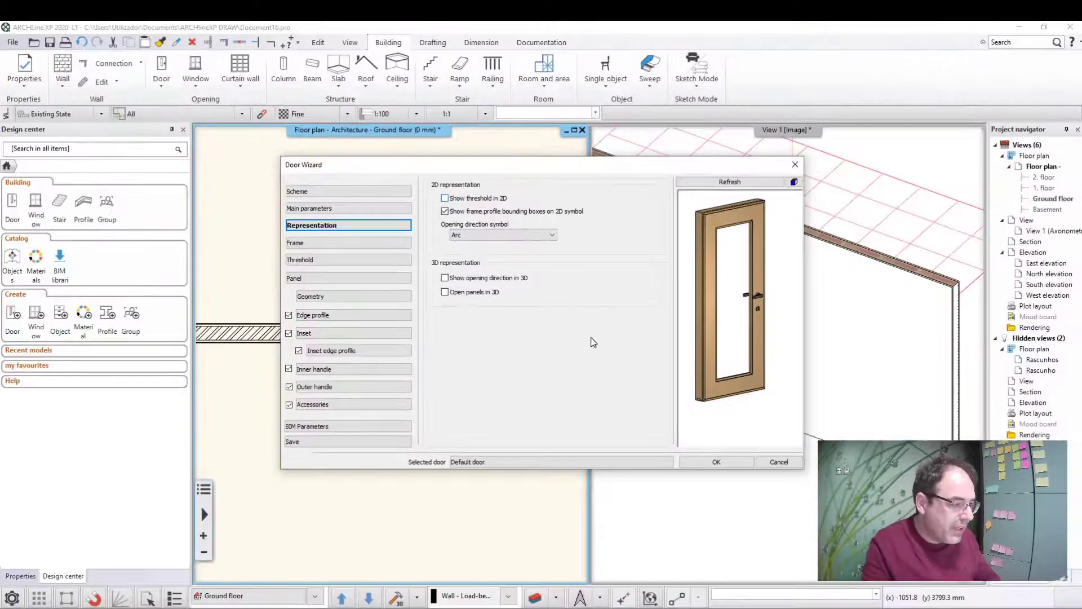
drag(723, 385, 771, 388)
scroll(771, 387, up, 2)
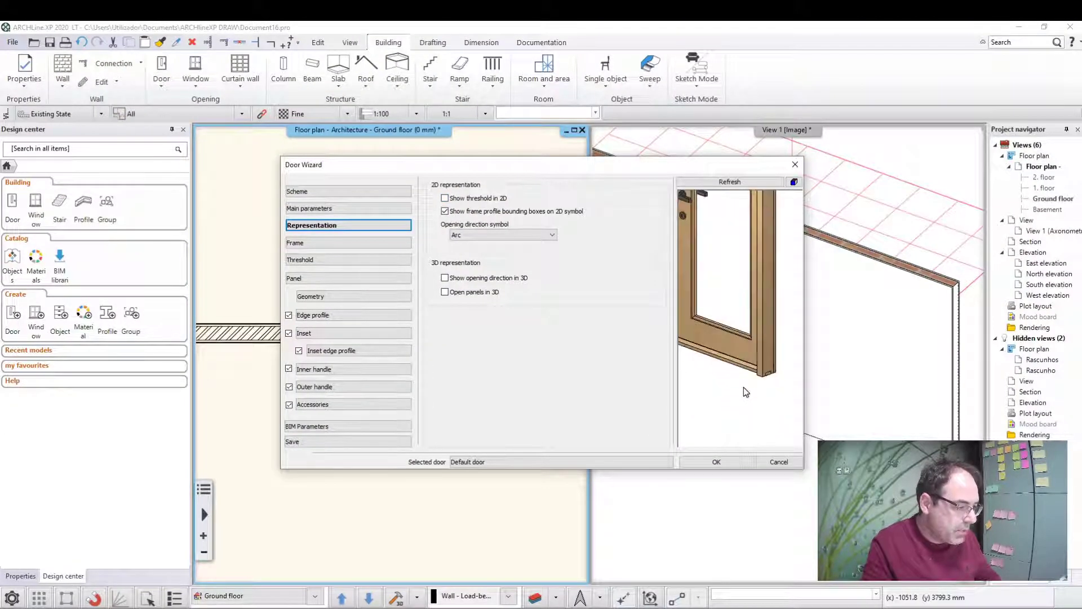
scroll(755, 375, up, 1)
scroll(749, 369, up, 1)
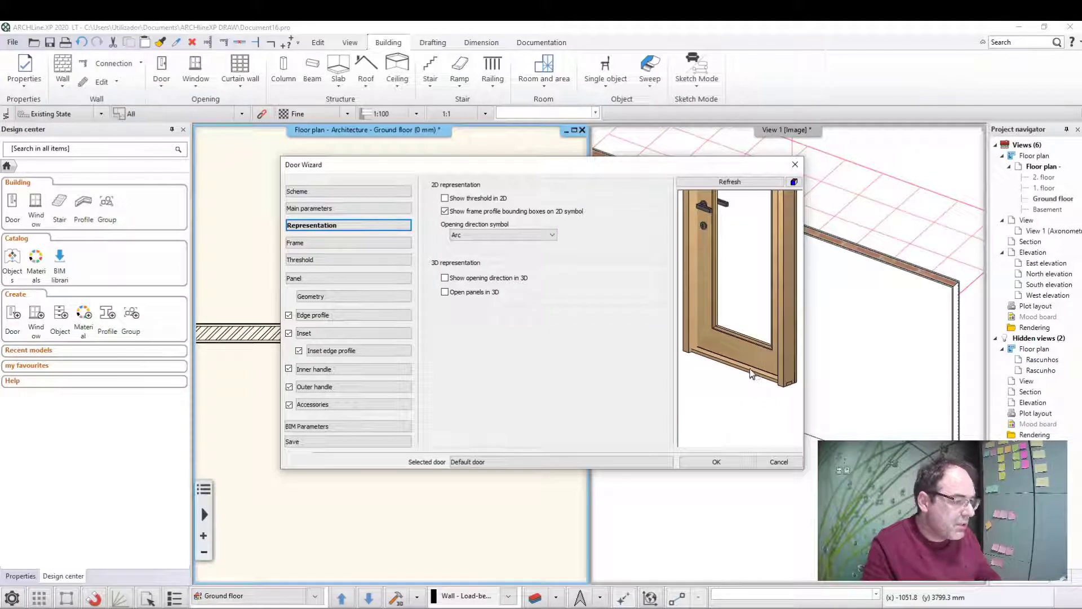
click(485, 200)
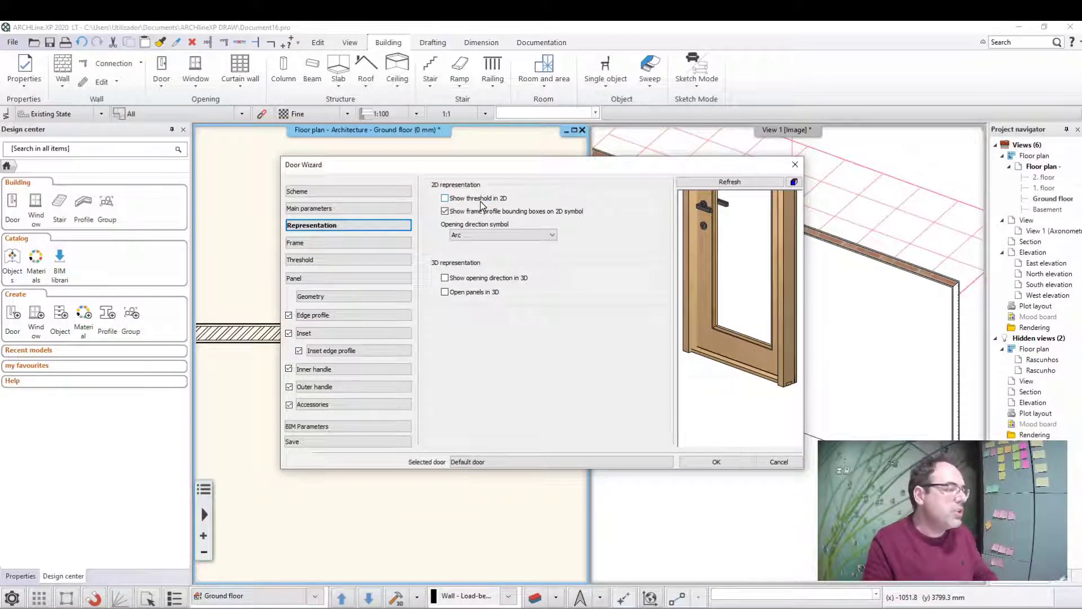
click(691, 358)
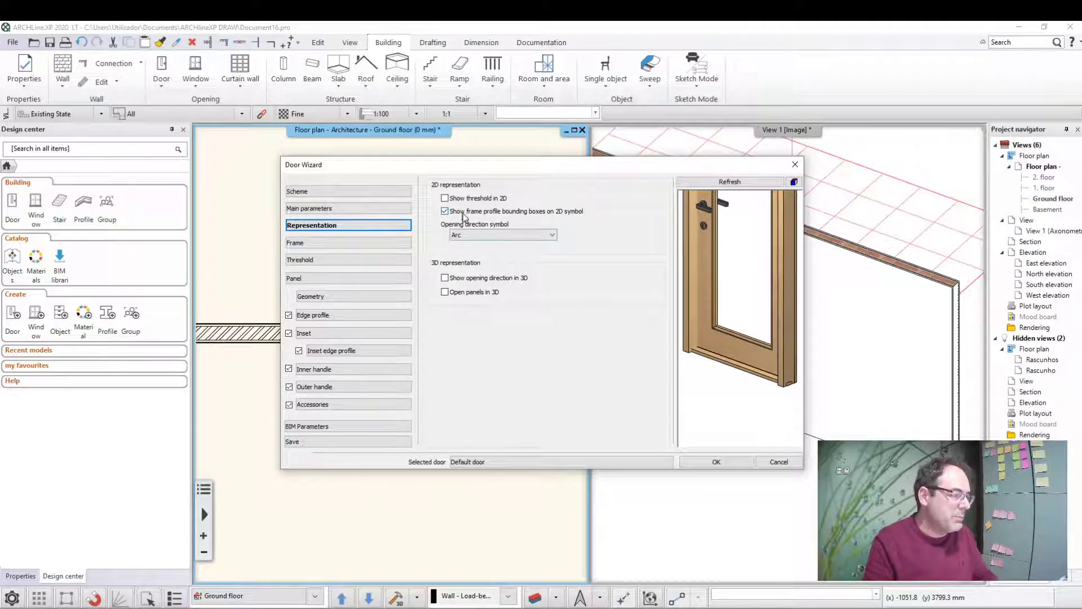
scroll(768, 298, down, 3)
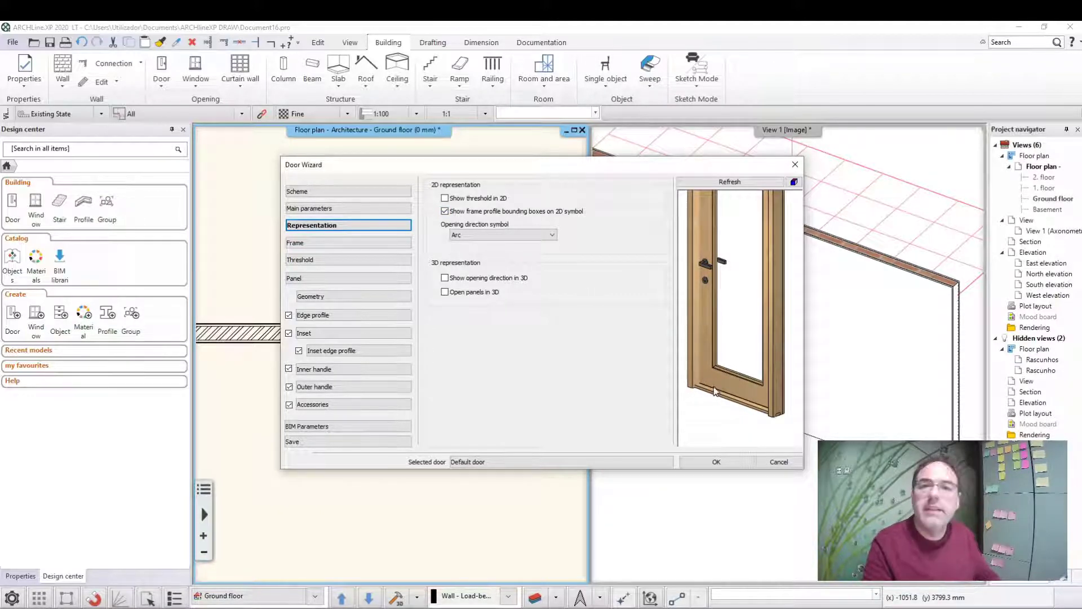
Keep the Arc opening symbol, leaving 3D opening direction and open panels unchecked
click(481, 236)
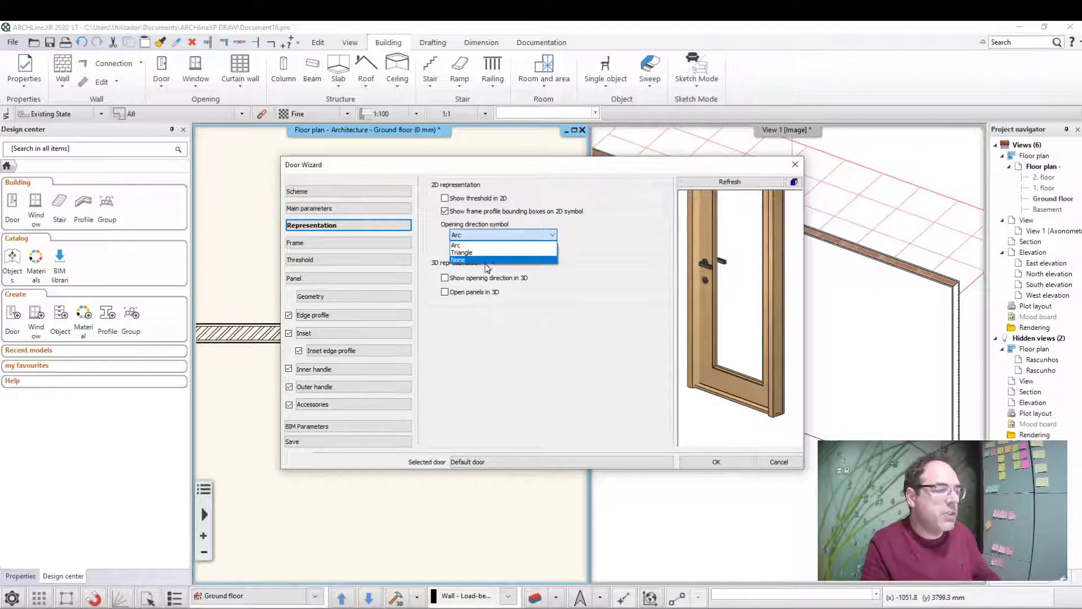
click(636, 284)
drag(747, 328, 733, 316)
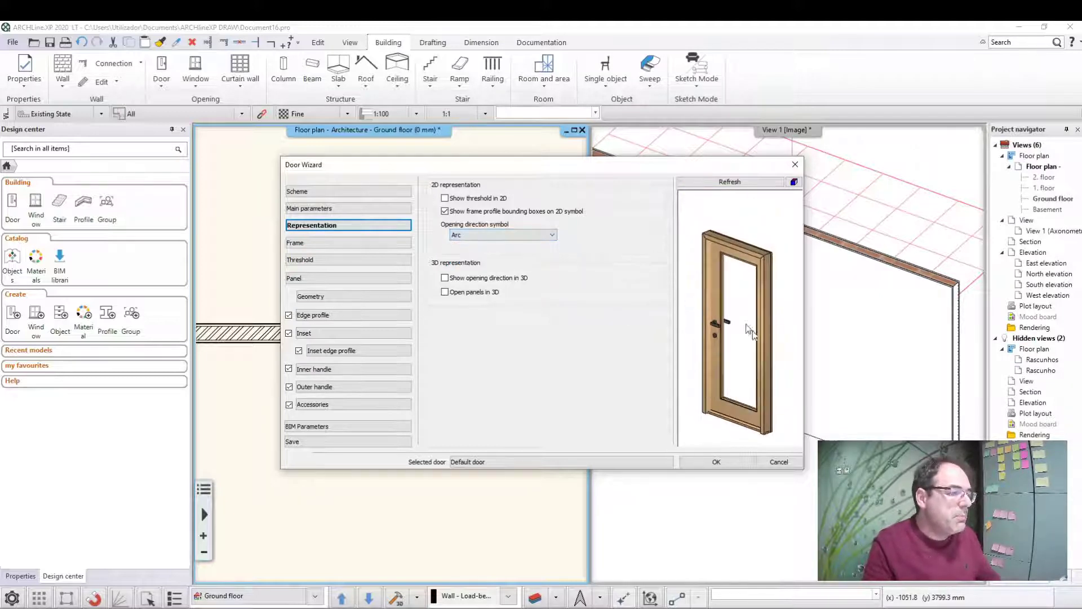
click(461, 277)
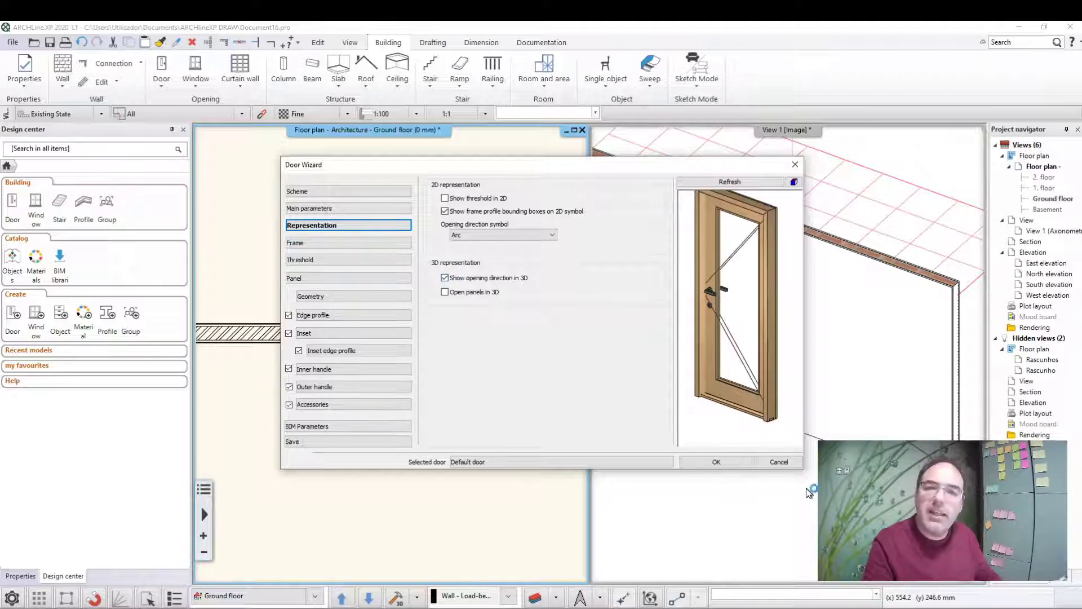
click(493, 279)
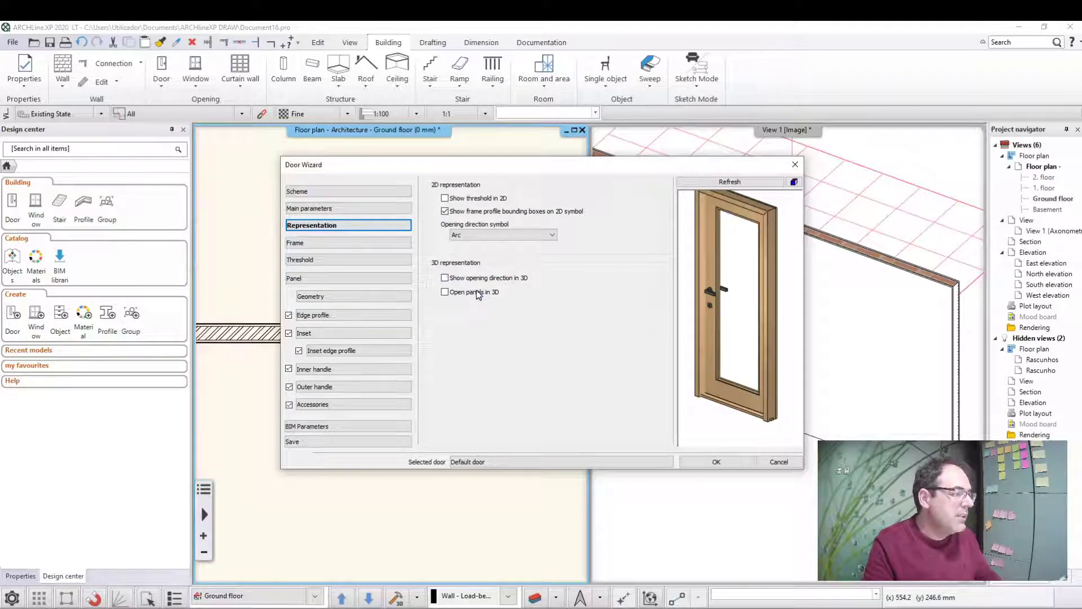
click(478, 291)
click(480, 292)
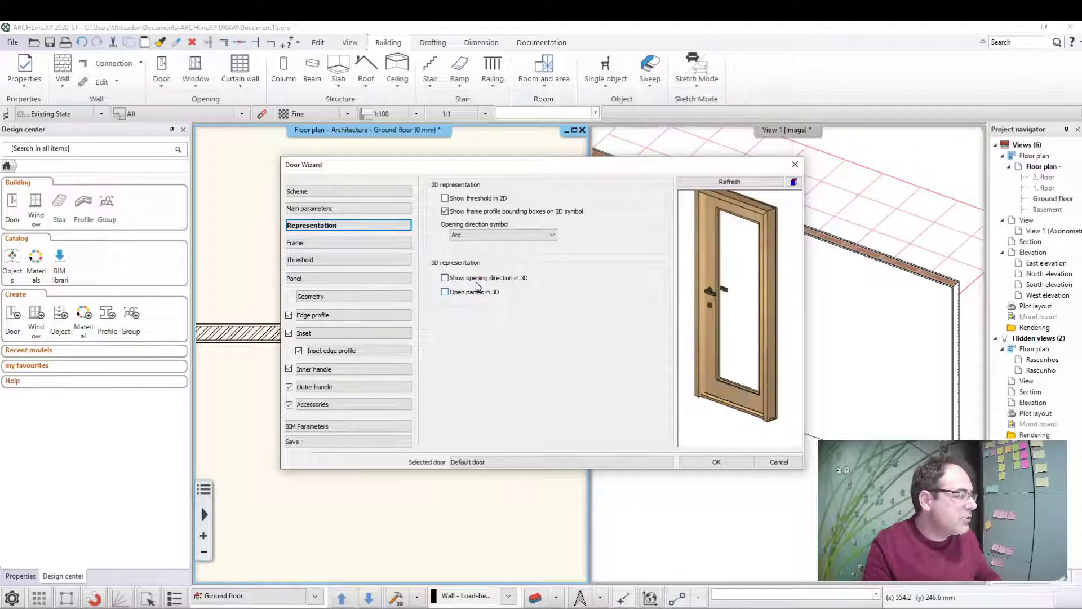
click(303, 246)
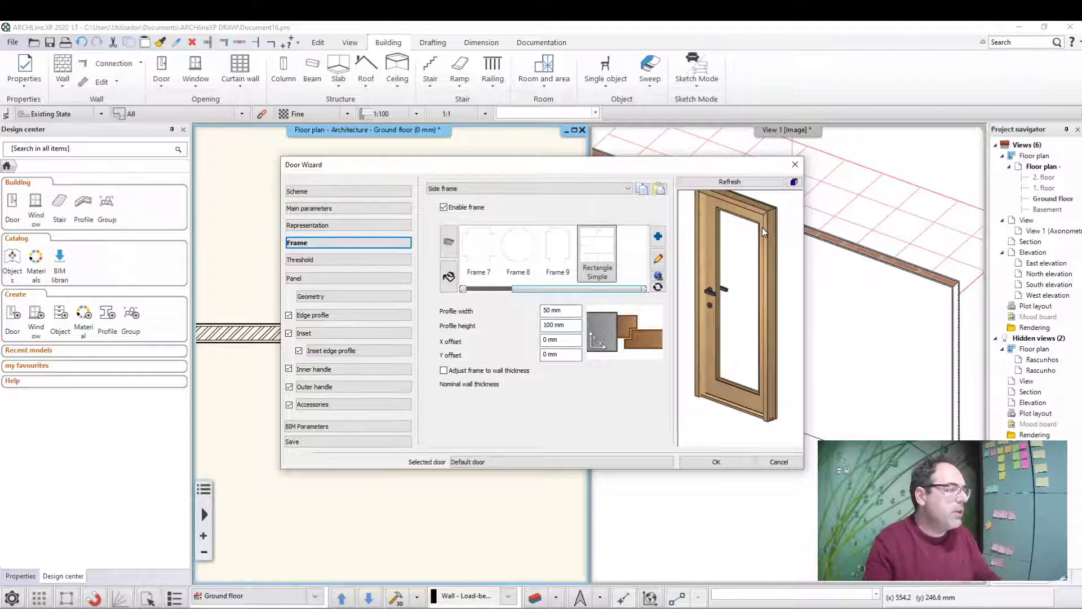
Review the Top and Wing bottom frames, leaving wing bottom disabled, then return to Side frame
click(502, 189)
click(457, 203)
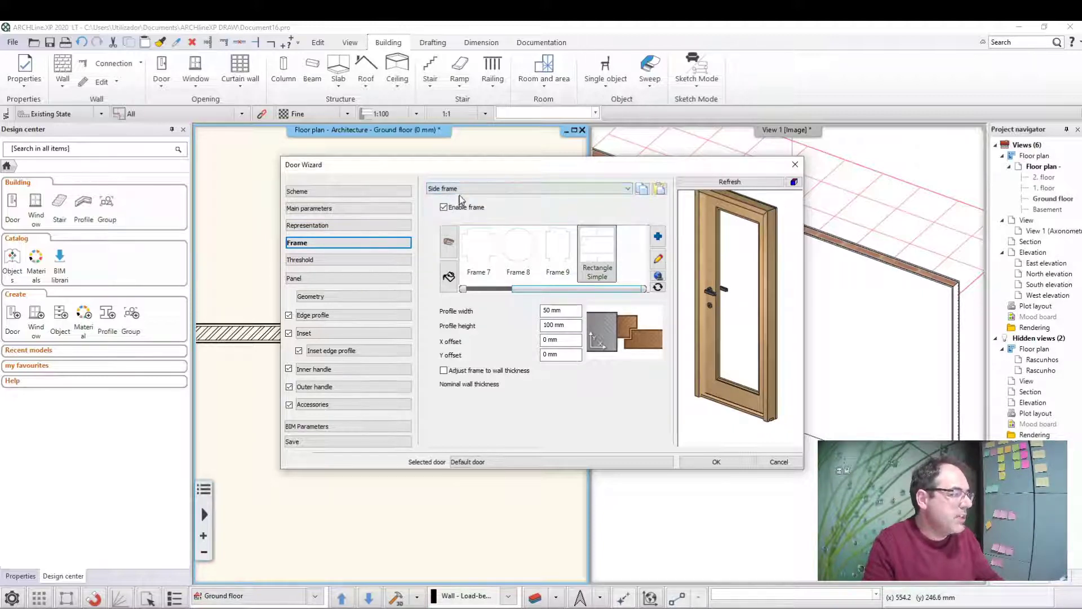
click(467, 206)
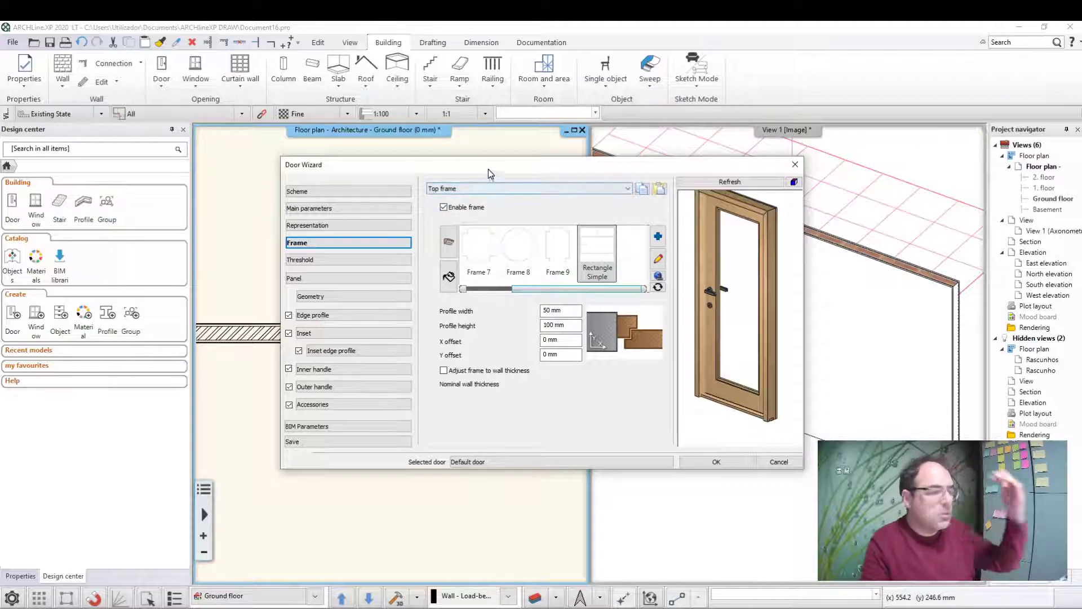
click(482, 188)
click(481, 214)
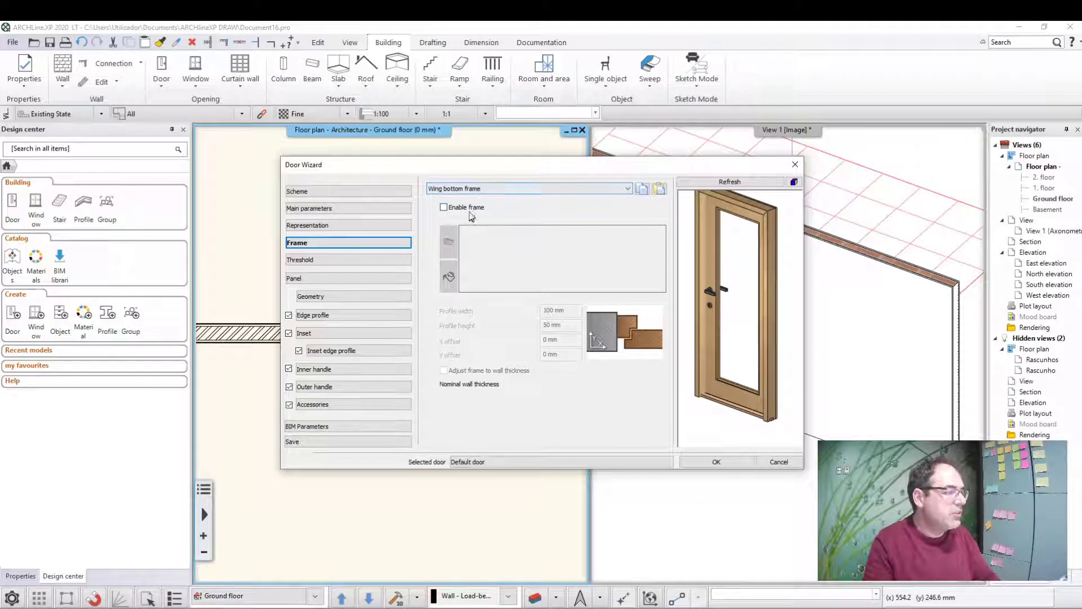
click(471, 209)
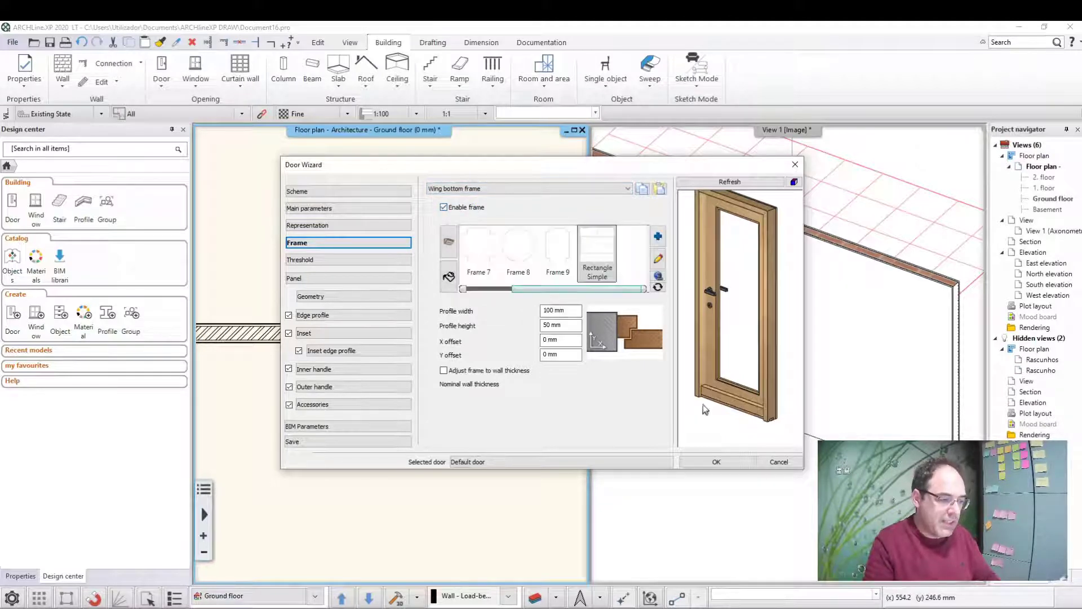
click(469, 210)
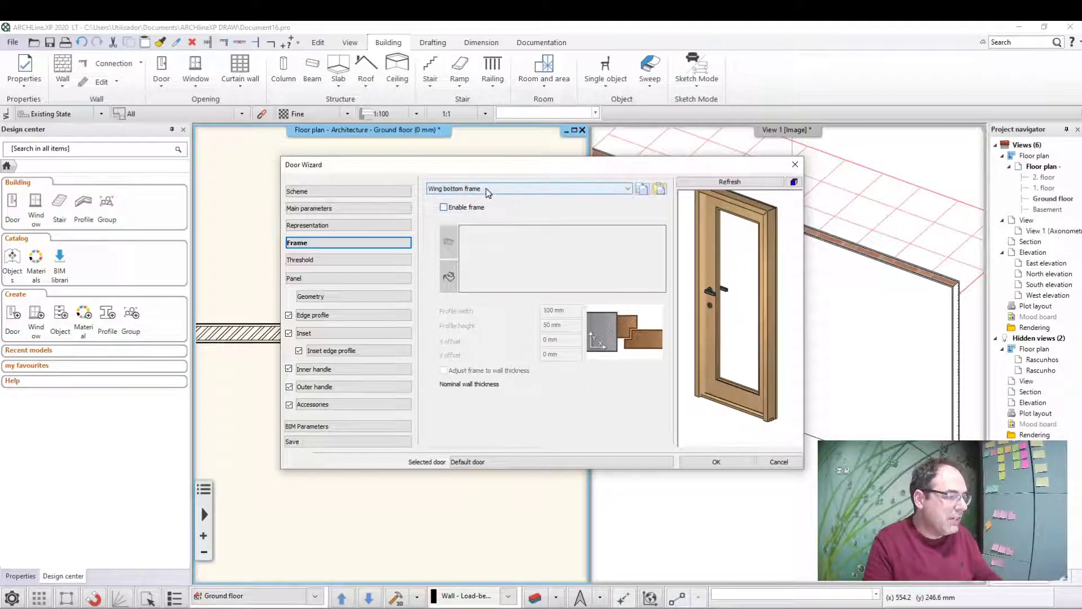
click(492, 191)
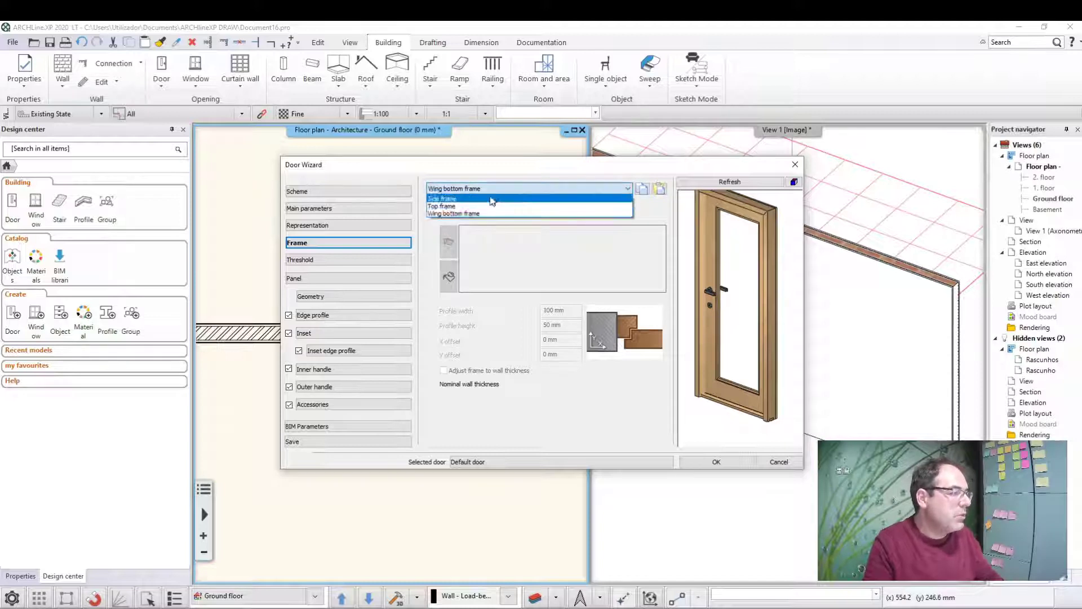
click(481, 199)
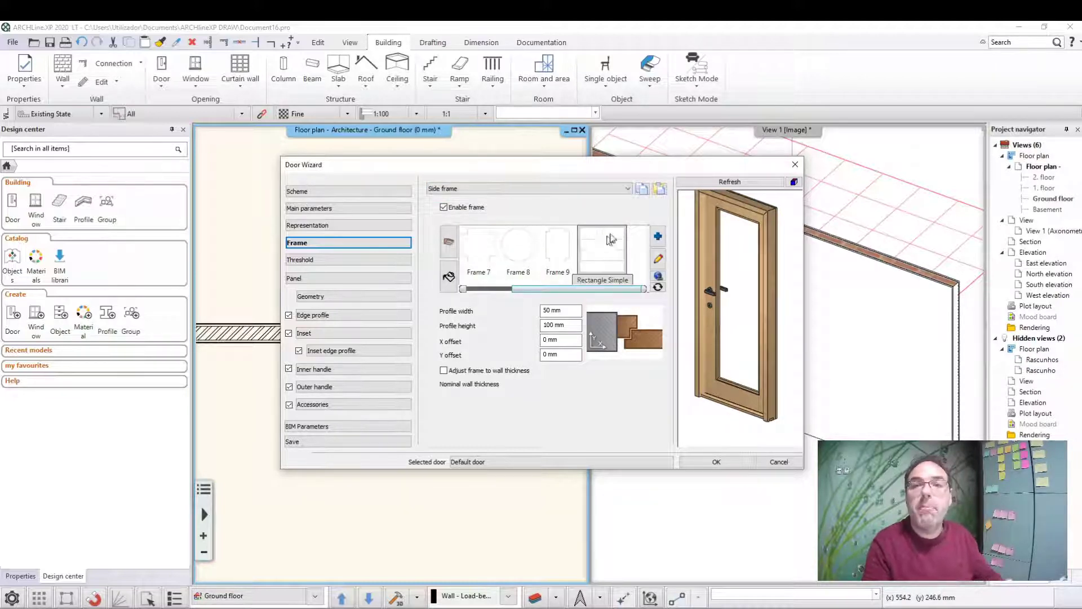
Give the side frame the ombreira_04 profile from MY > experiencias
click(659, 238)
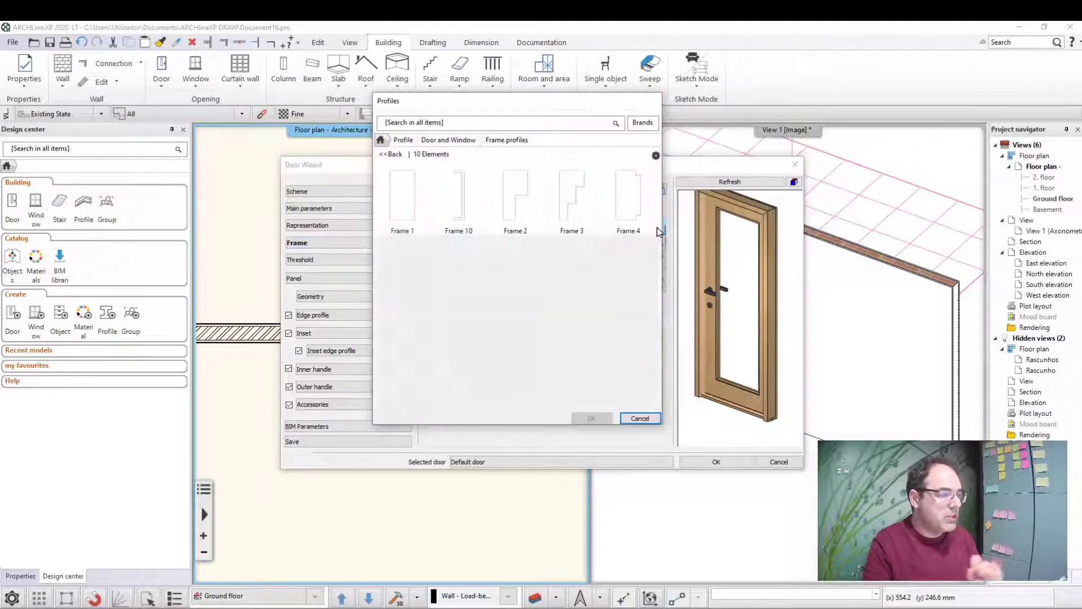
click(403, 139)
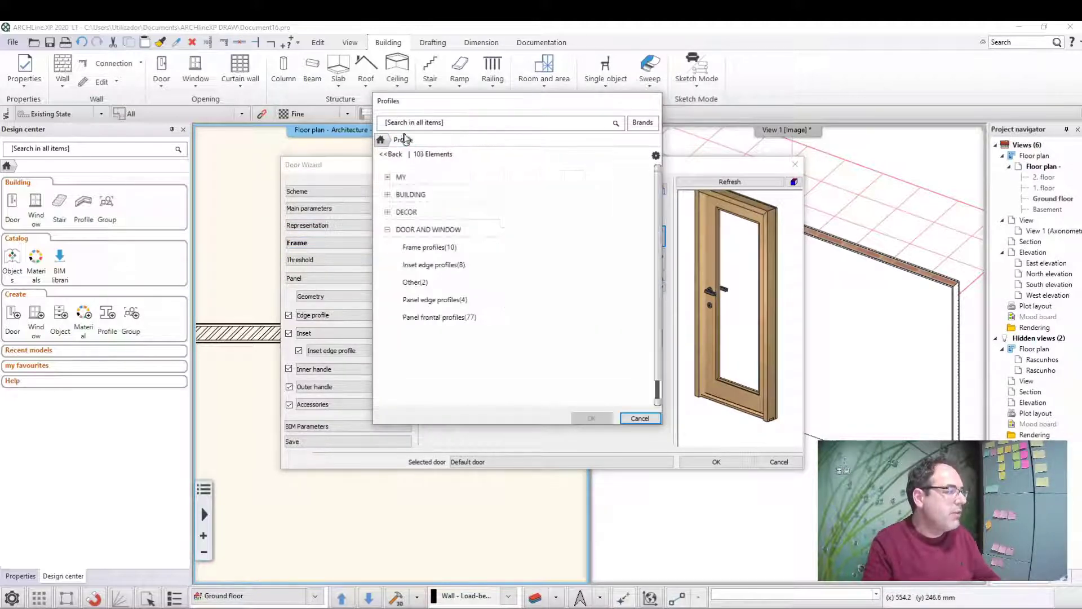
click(402, 178)
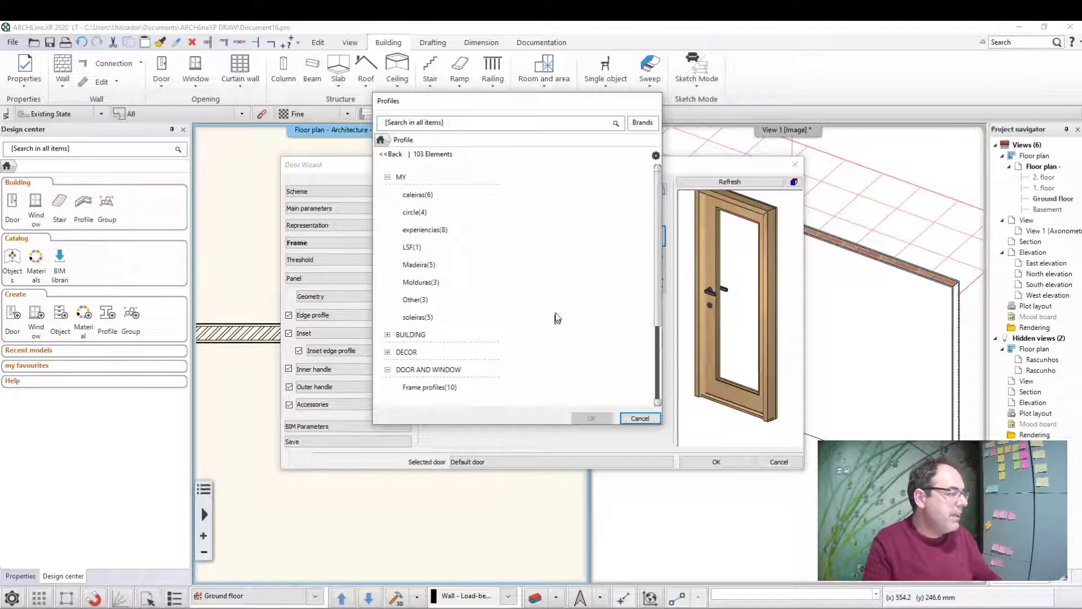
click(437, 230)
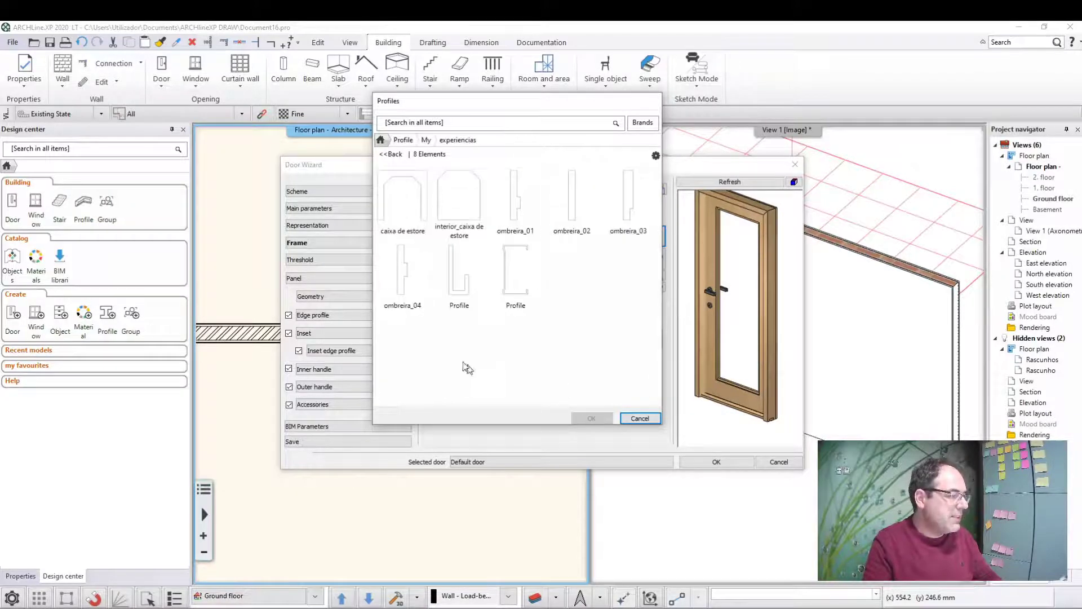
click(398, 278)
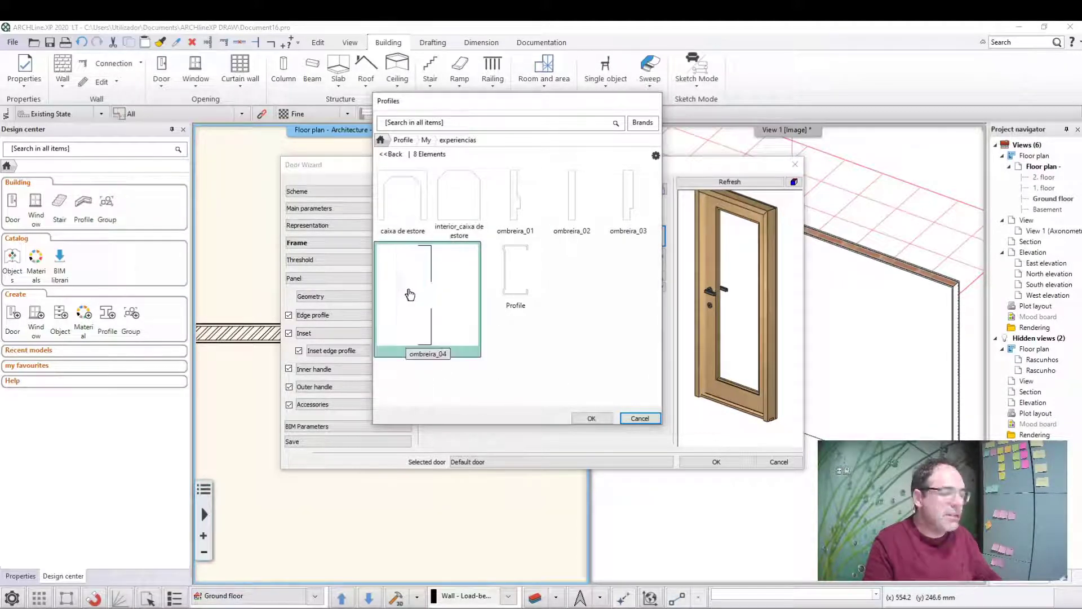
click(592, 418)
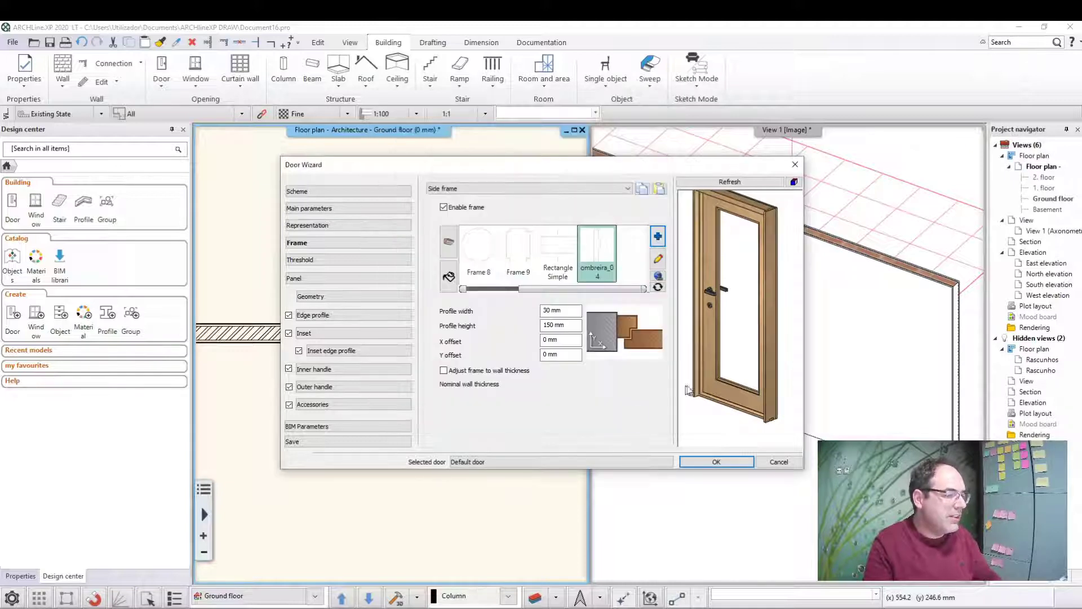
Zoom the door preview to check the new side frame, then bring up the frame-part list
scroll(713, 403, up, 2)
scroll(709, 370, up, 2)
scroll(709, 370, down, 2)
scroll(730, 334, down, 1)
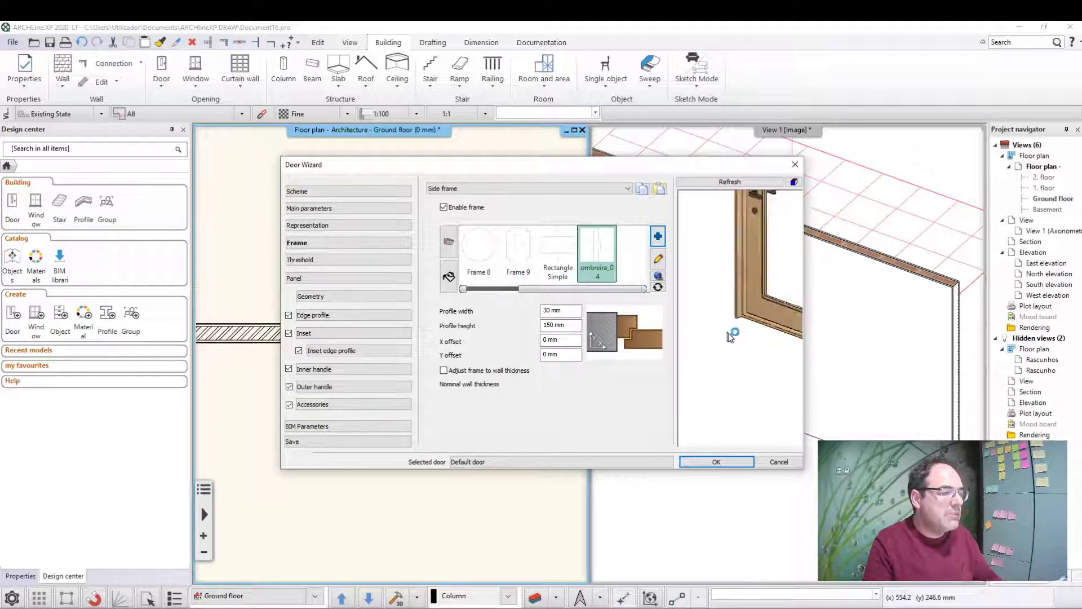
middle_drag(739, 334, 744, 285)
scroll(744, 285, up, 1)
scroll(749, 282, up, 2)
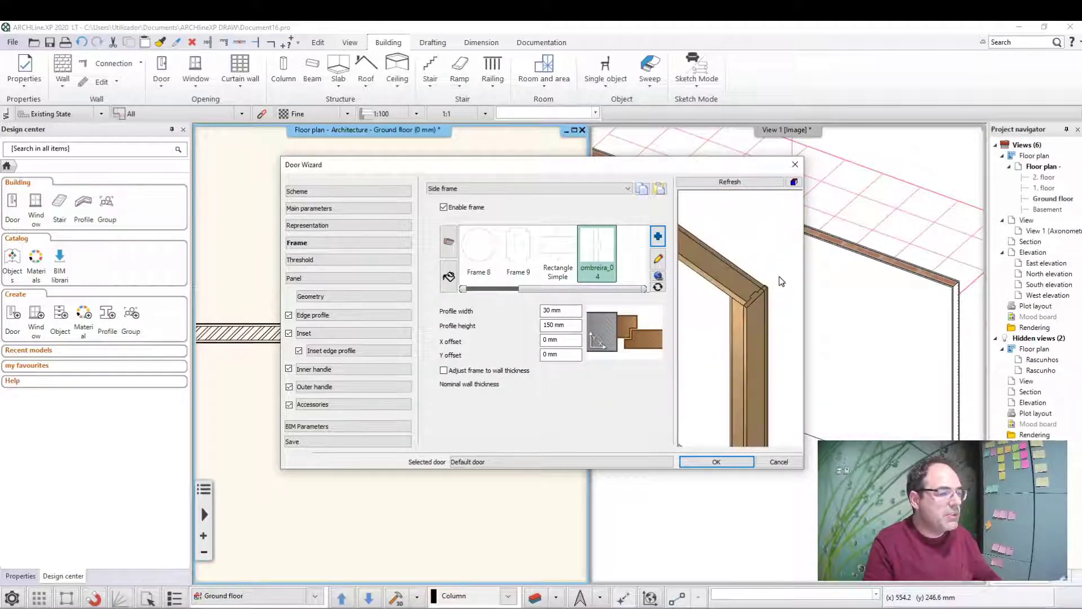
scroll(753, 279, up, 1)
scroll(758, 276, up, 1)
scroll(733, 310, down, 2)
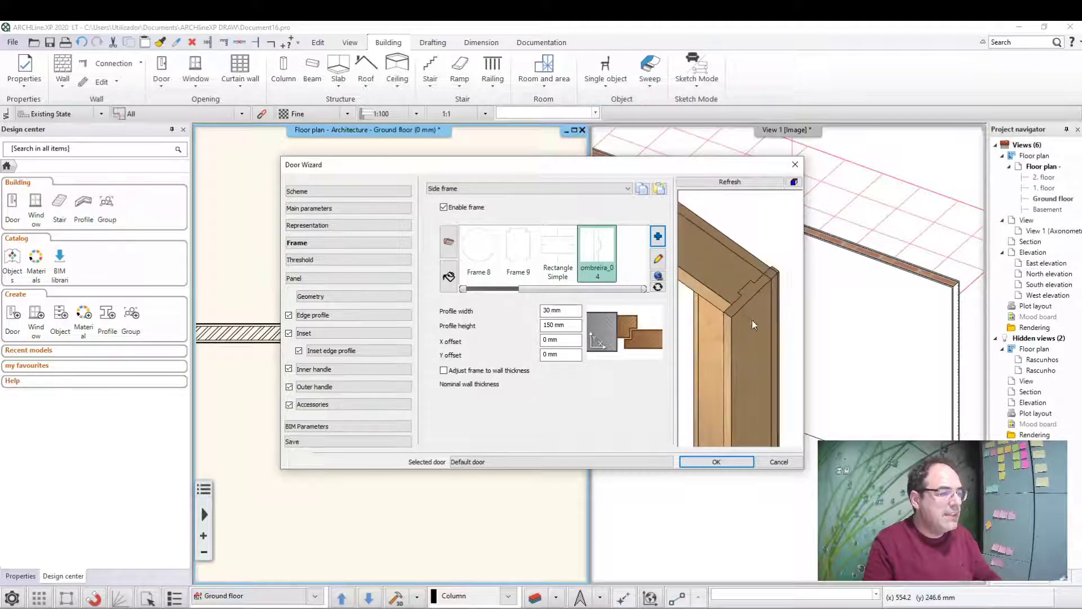
scroll(757, 279, up, 2)
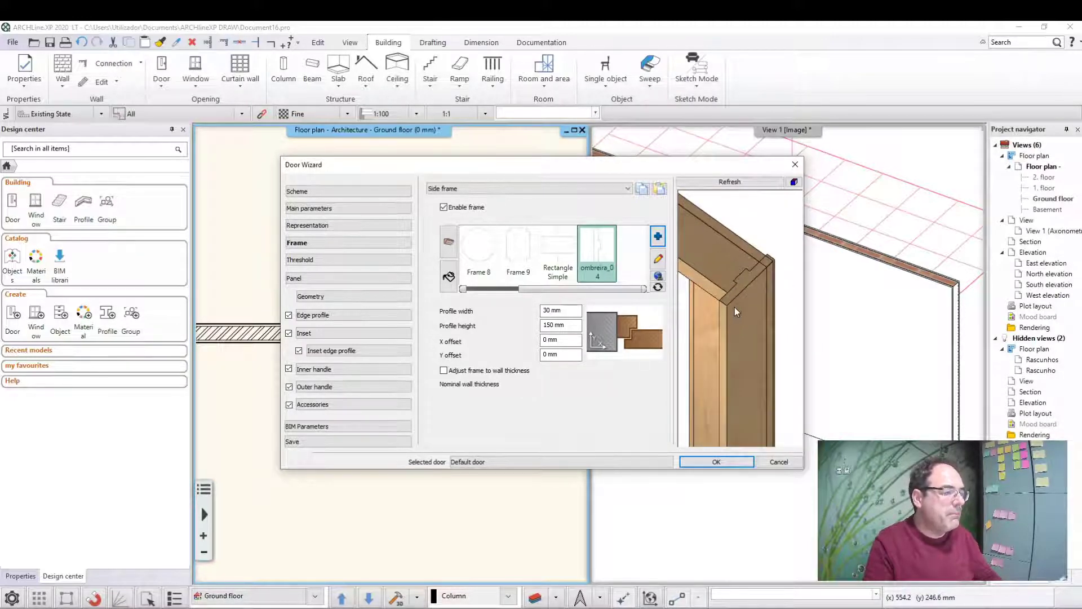
scroll(735, 309, down, 1)
scroll(741, 288, up, 1)
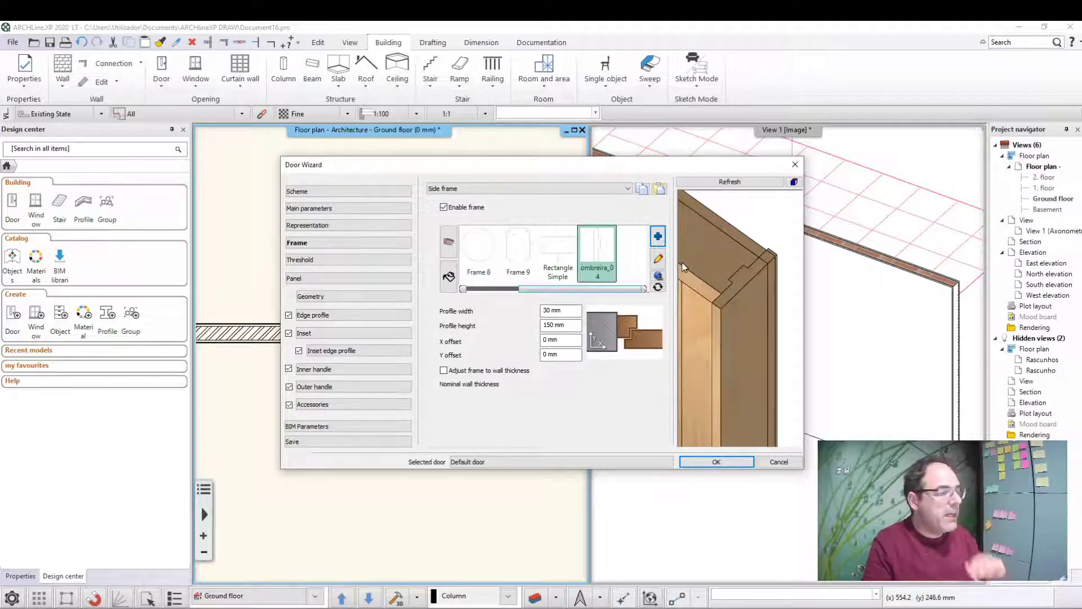
click(489, 186)
Give the top frame the ombreira_04 profile
click(471, 204)
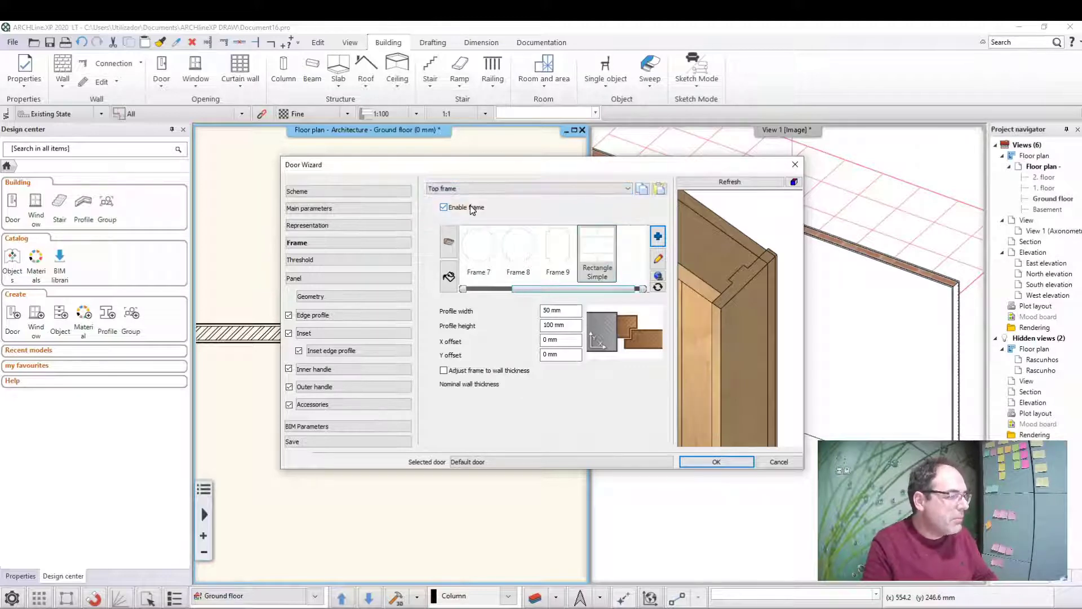
click(658, 241)
click(395, 293)
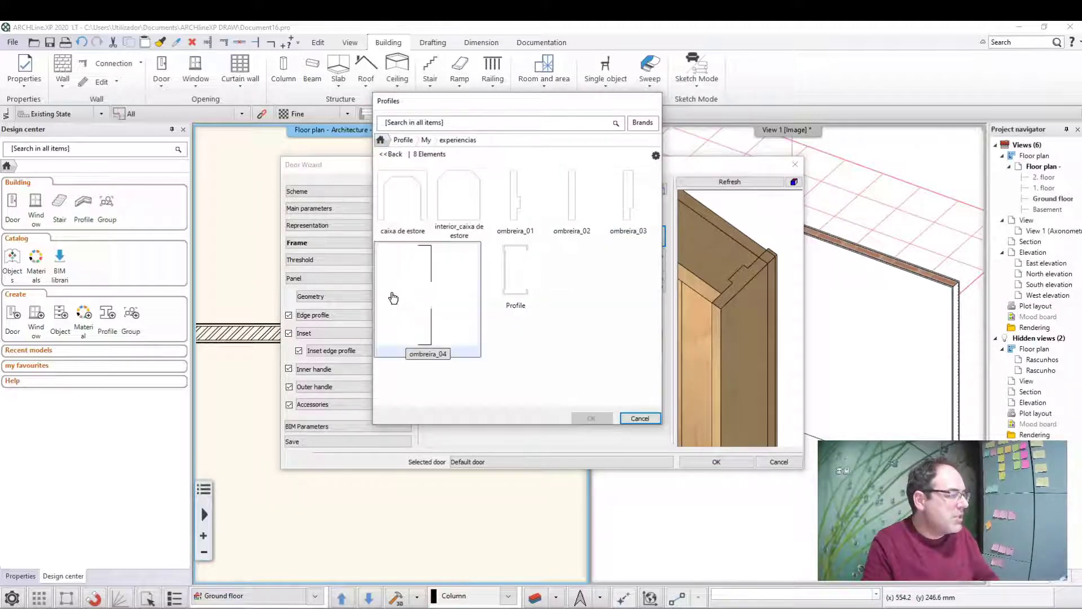
click(591, 419)
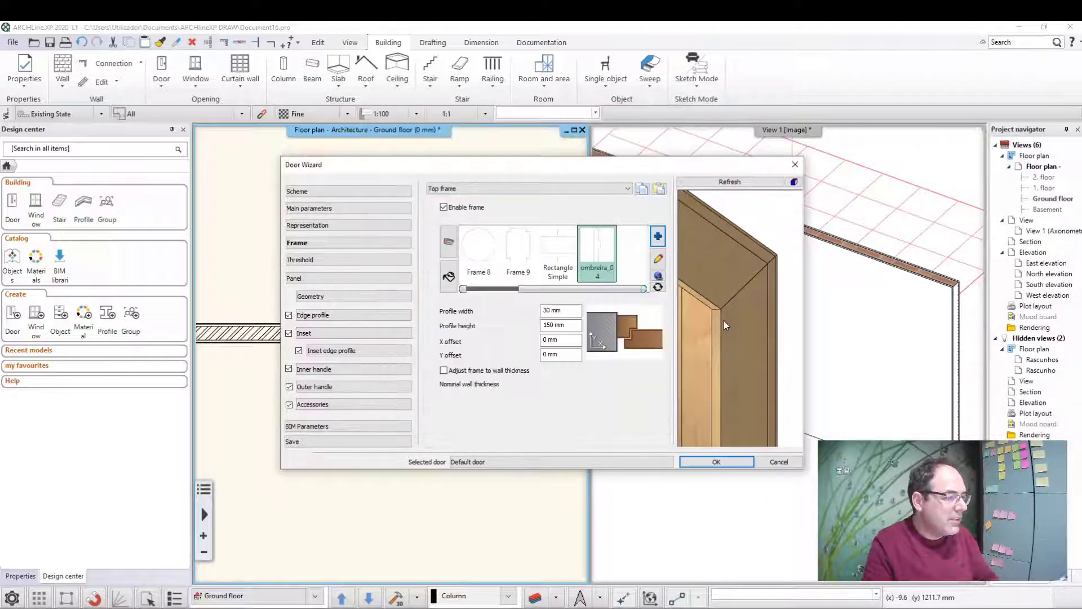
scroll(723, 320, down, 3)
scroll(753, 273, down, 3)
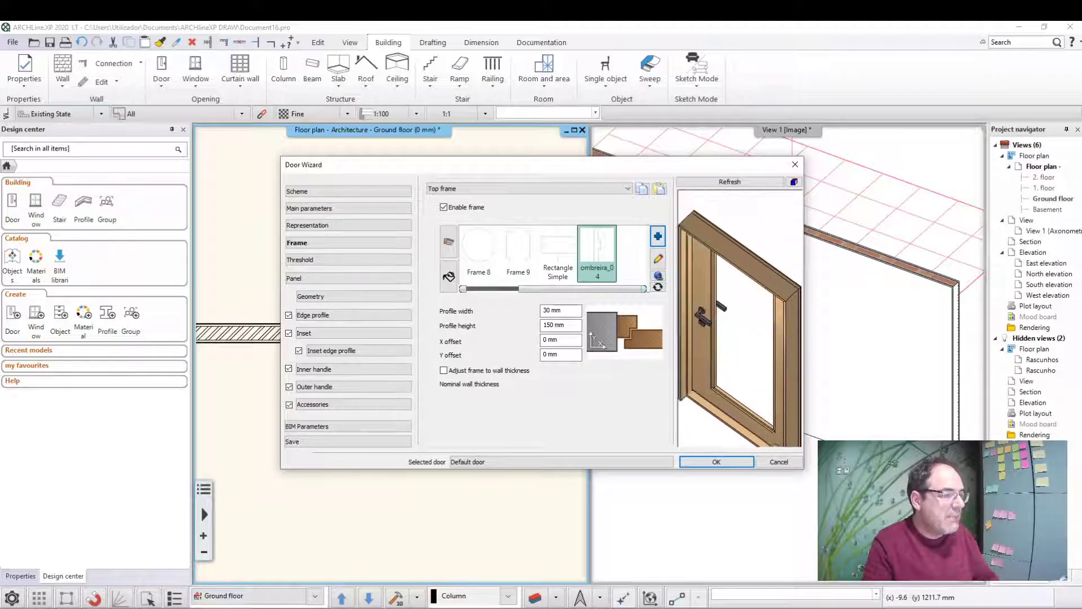
scroll(762, 287, up, 1)
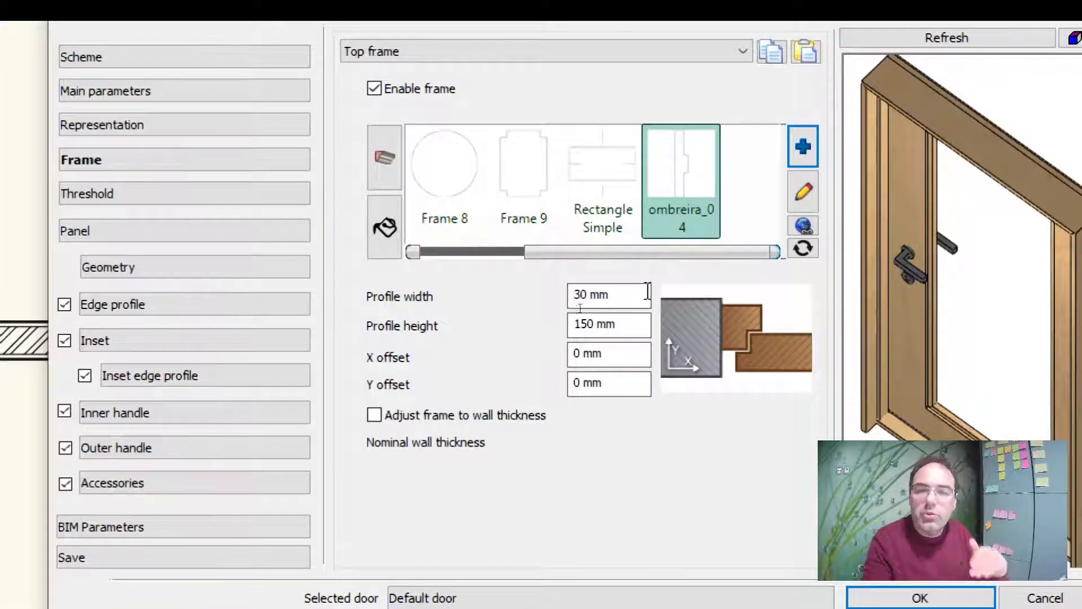
Set the top frame profile to 30 mm wide and 150 mm high
key(ctrl+a)
click(614, 323)
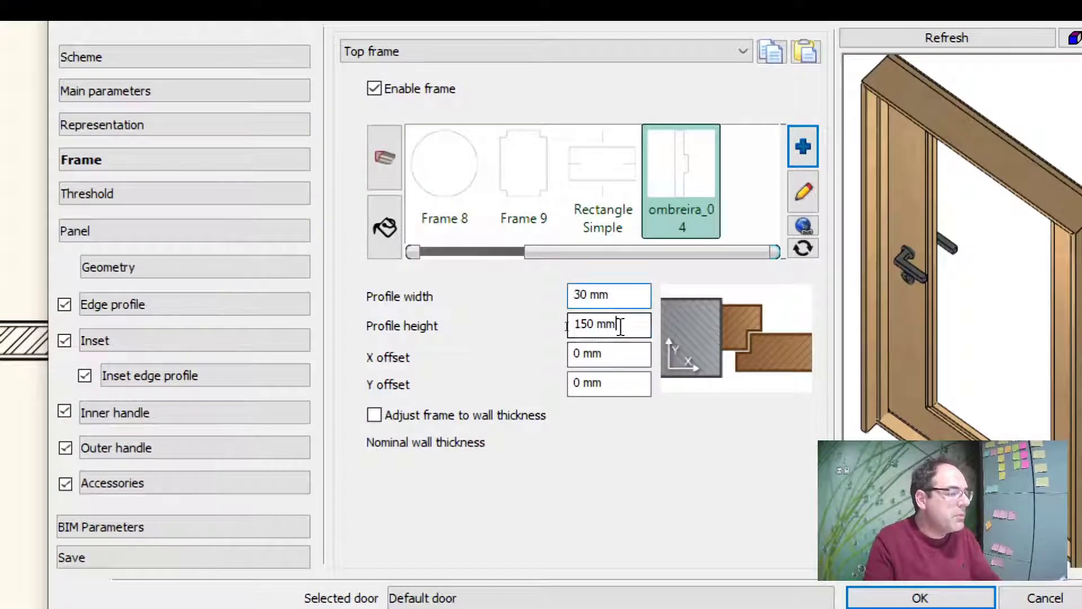
key(ctrl+a)
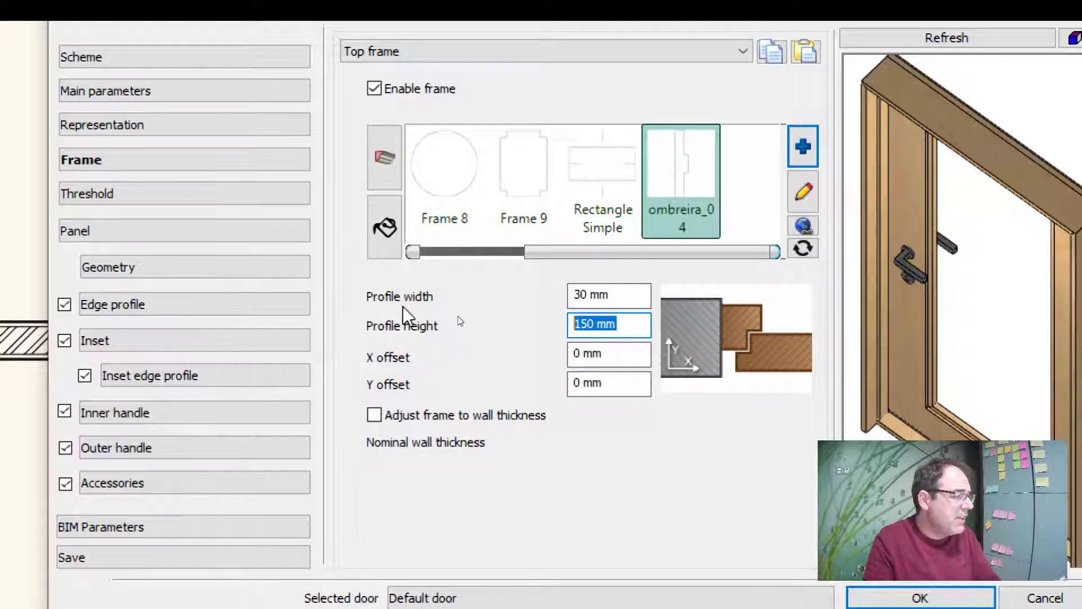
key(shift+Tab)
key(Tab)
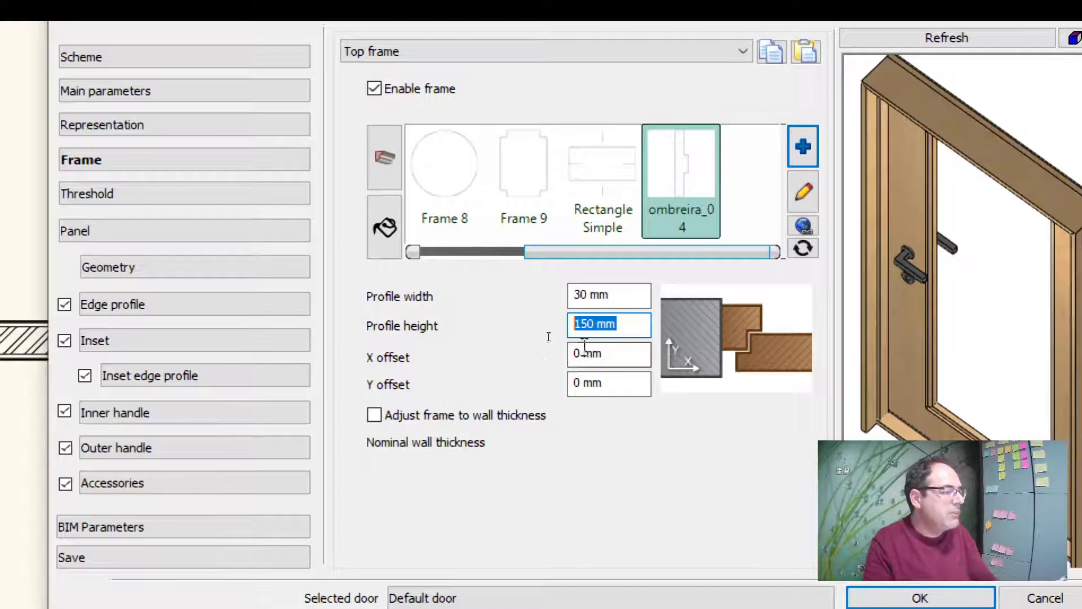
drag(590, 353, 510, 343)
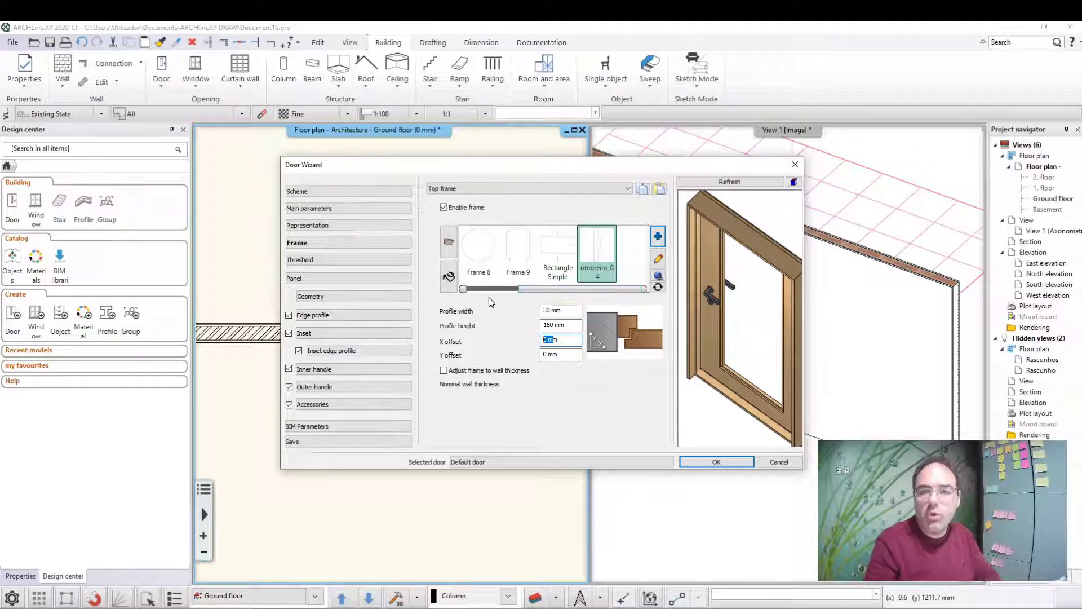
Uncheck Enable threshold in the Door Wizard's Threshold settings
click(294, 261)
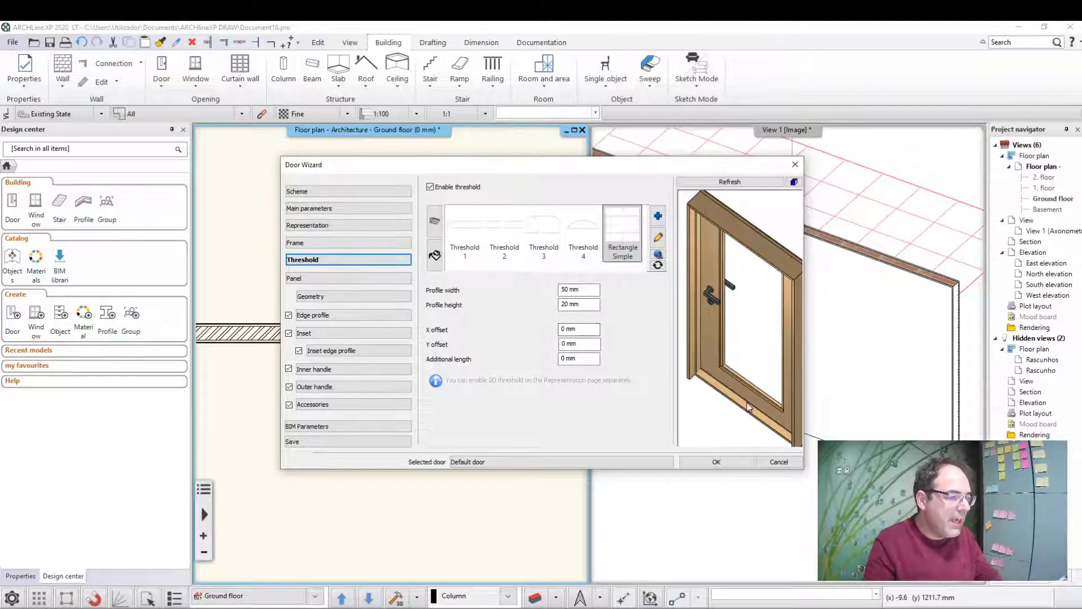
scroll(746, 403, up, 2)
scroll(759, 398, down, 3)
scroll(793, 347, up, 4)
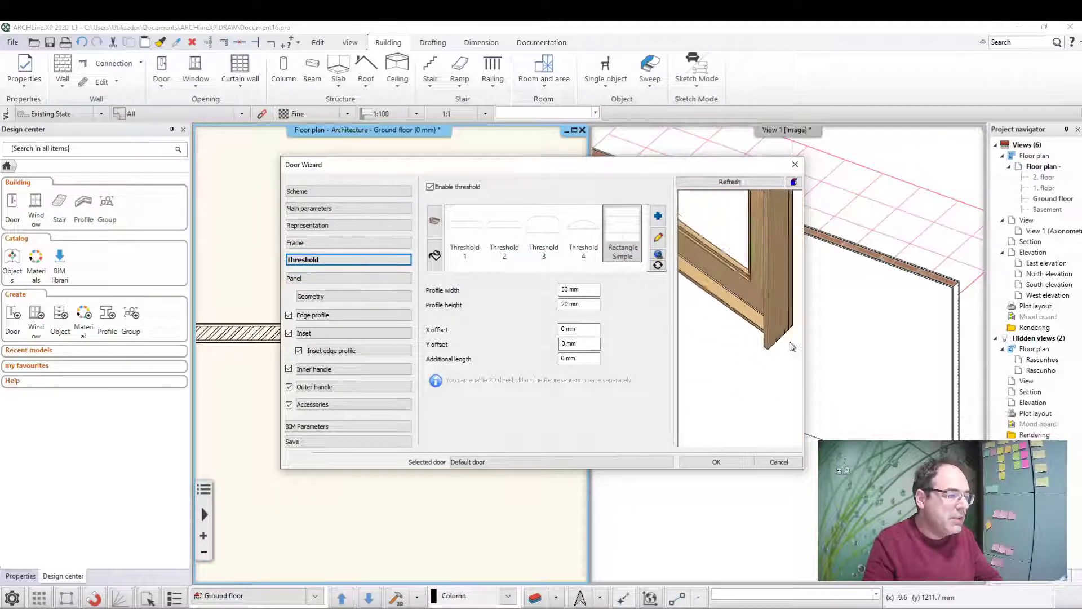
drag(792, 348, 711, 315)
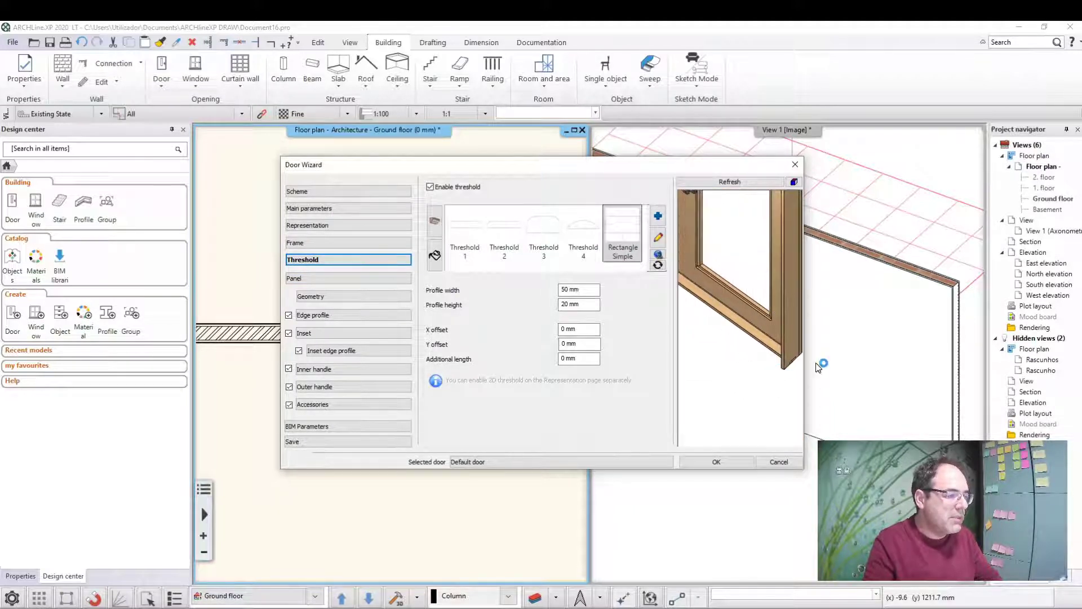
click(430, 186)
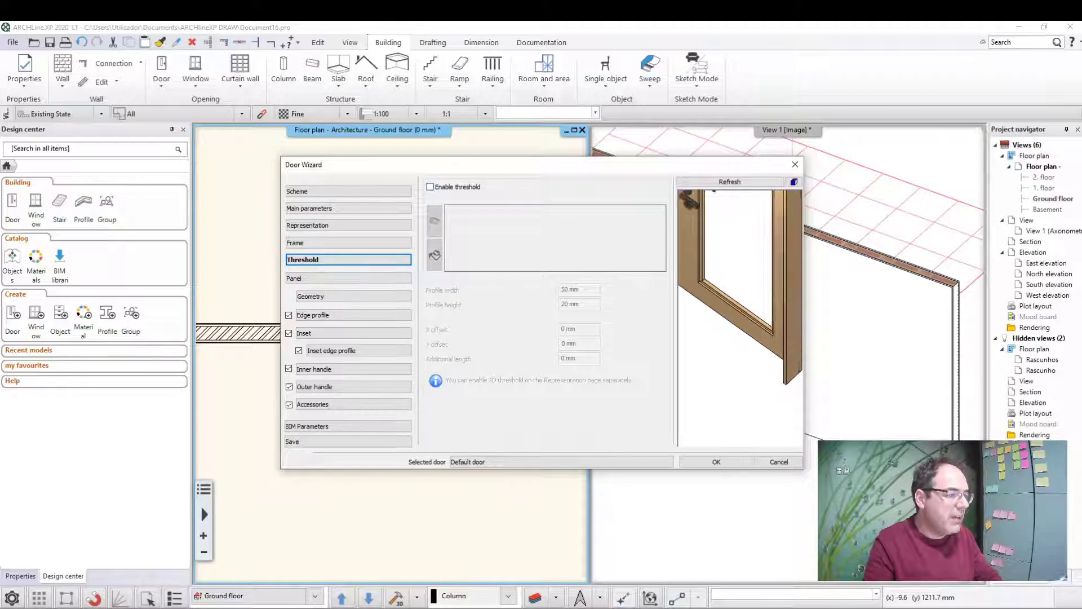
scroll(780, 400, down, 2)
scroll(772, 394, down, 1)
scroll(750, 372, up, 1)
scroll(723, 354, up, 1)
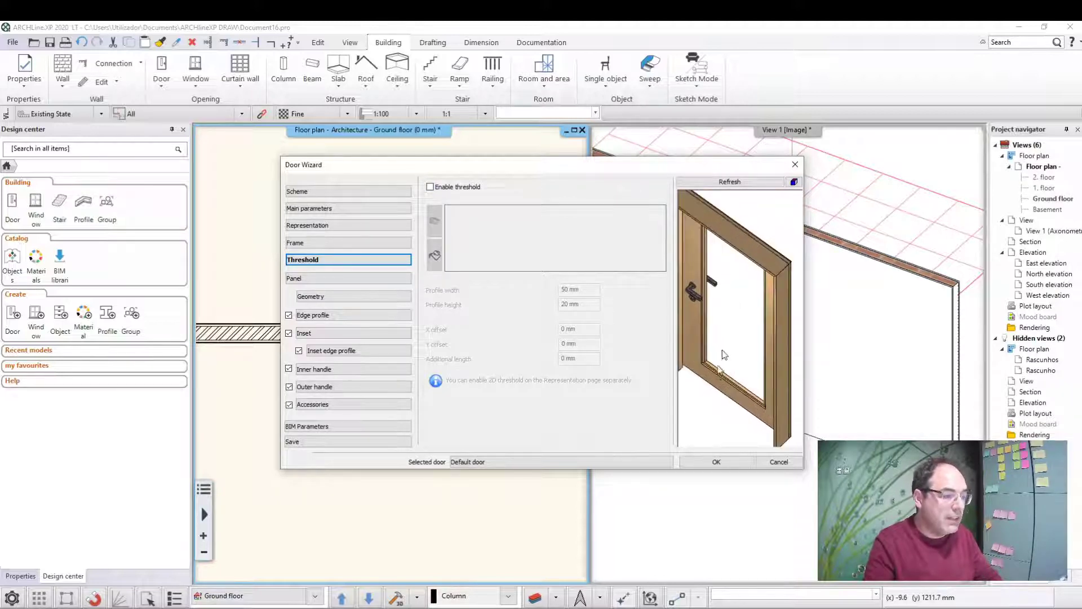
scroll(723, 354, up, 1)
Make the wing double-swinging with a 30° opening angle in plan
click(303, 278)
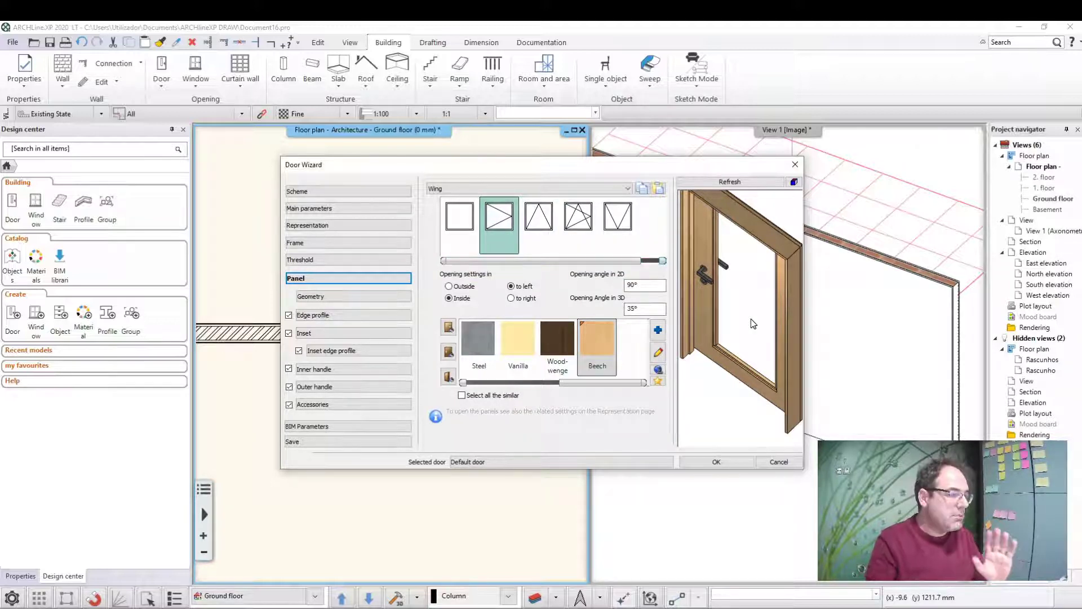
mouse_move(753, 323)
mouse_down()
mouse_move(722, 379)
mouse_move(736, 409)
mouse_move(747, 371)
mouse_up()
scroll(745, 369, up, 2)
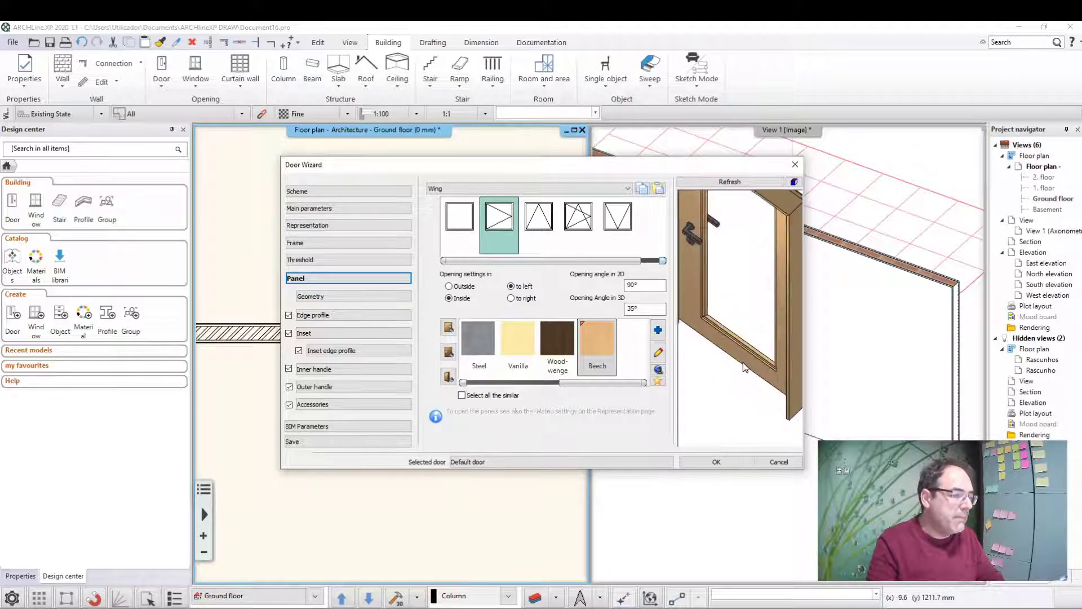
drag(741, 311, 727, 307)
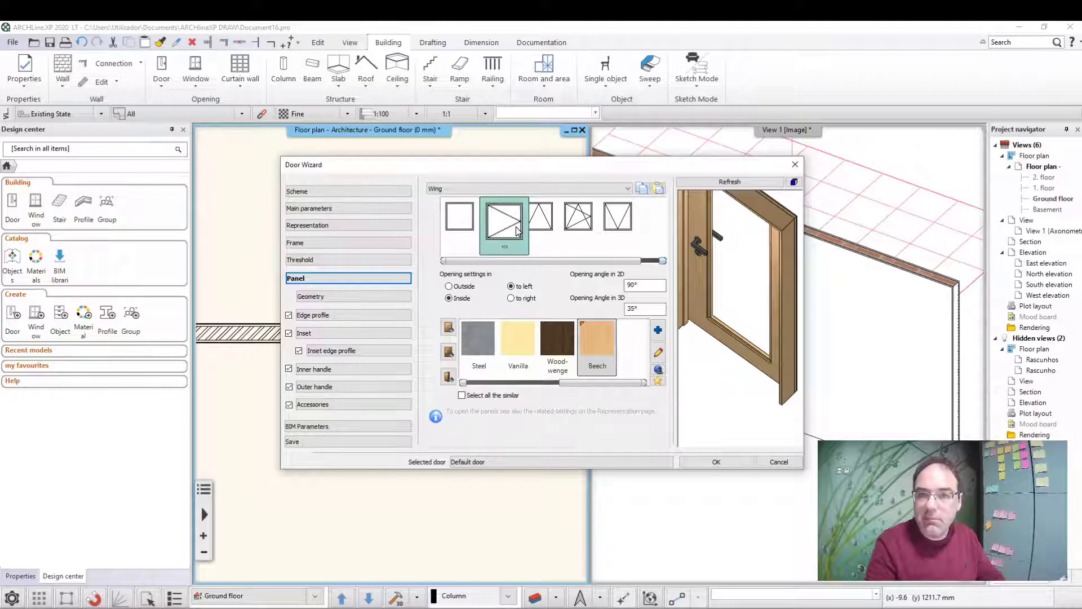
scroll(517, 230, down, 3)
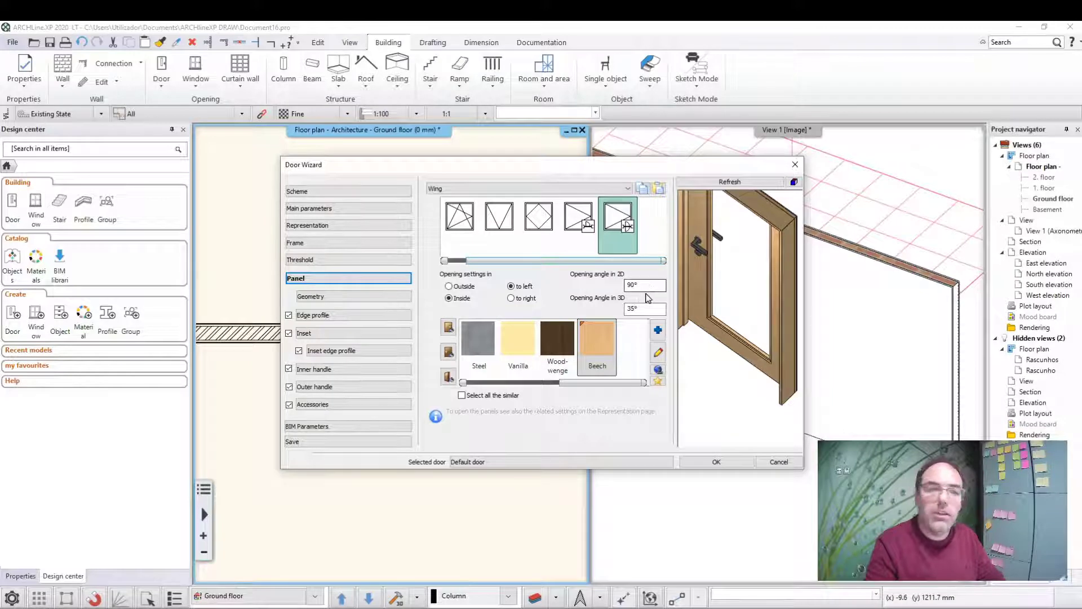
scroll(779, 328, down, 3)
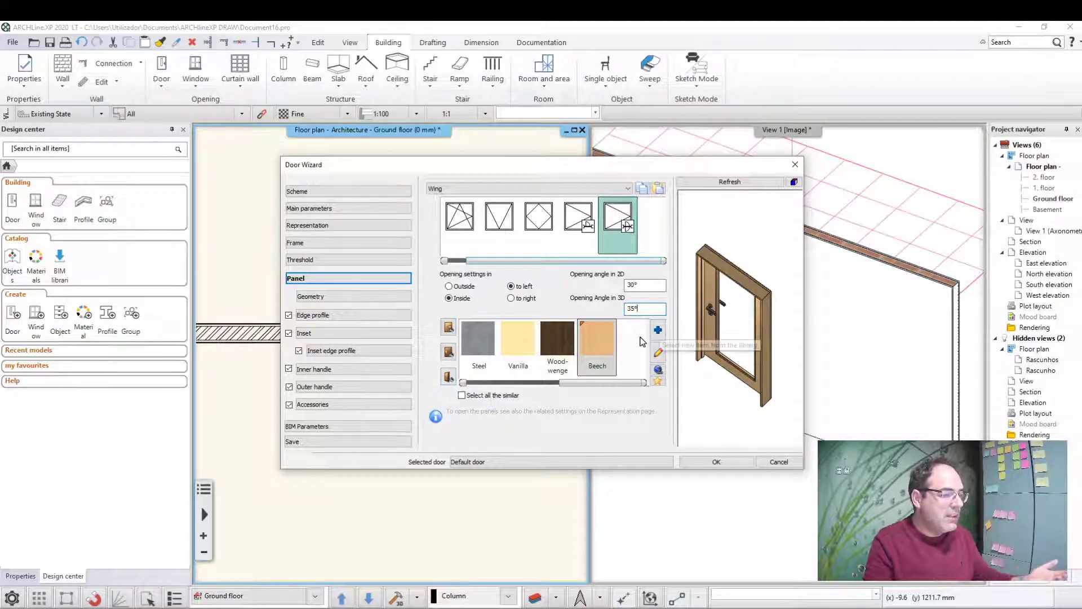
Apply the Wood > Hardwoods > Beech-tree material to the door panel
click(658, 331)
click(640, 418)
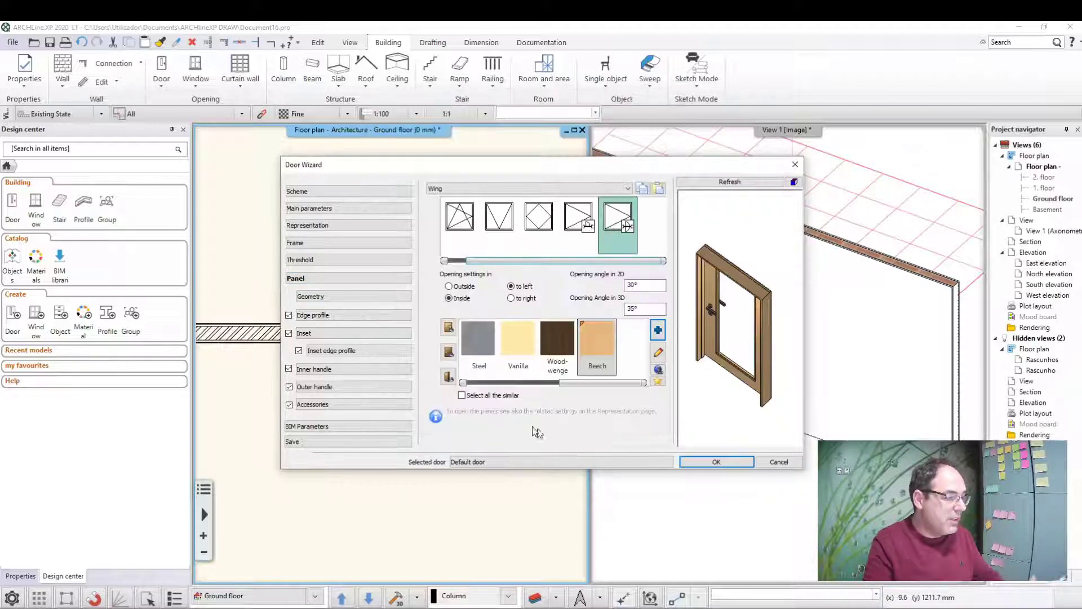
click(657, 330)
scroll(421, 360, down, 3)
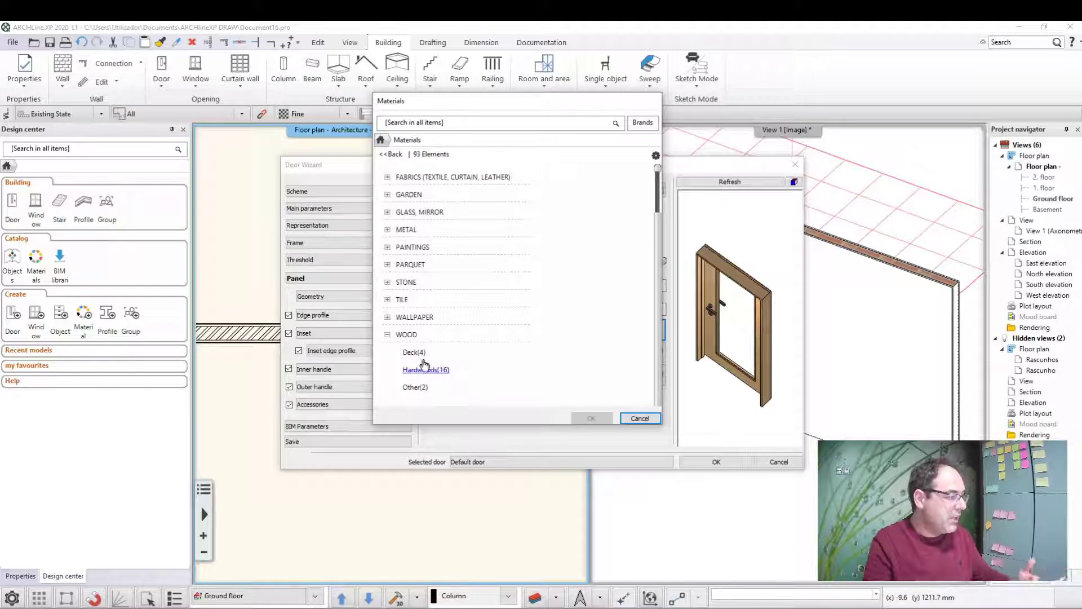
click(439, 367)
click(463, 202)
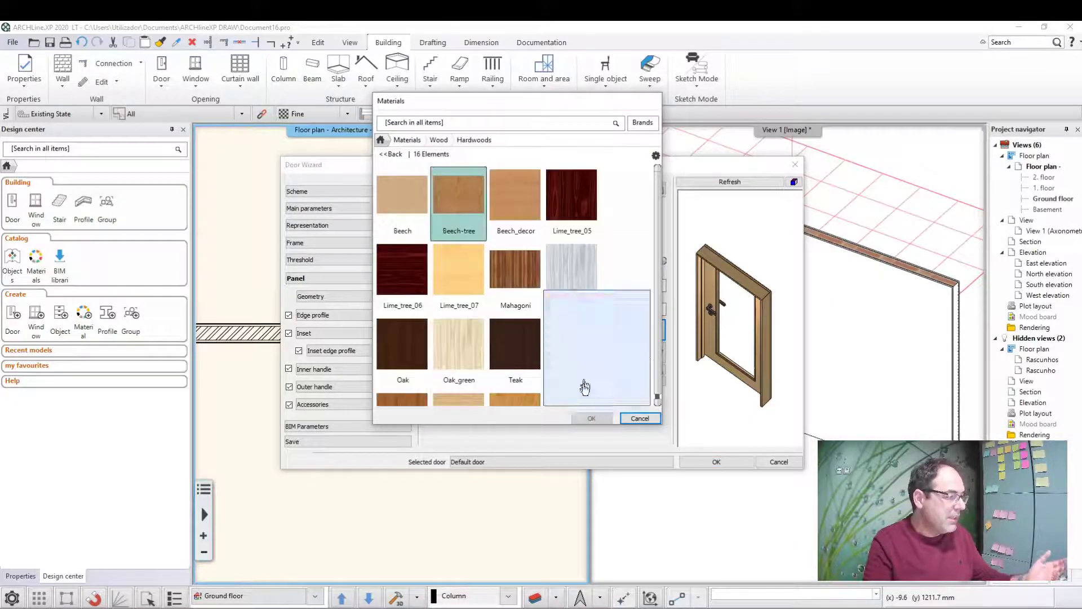
click(591, 418)
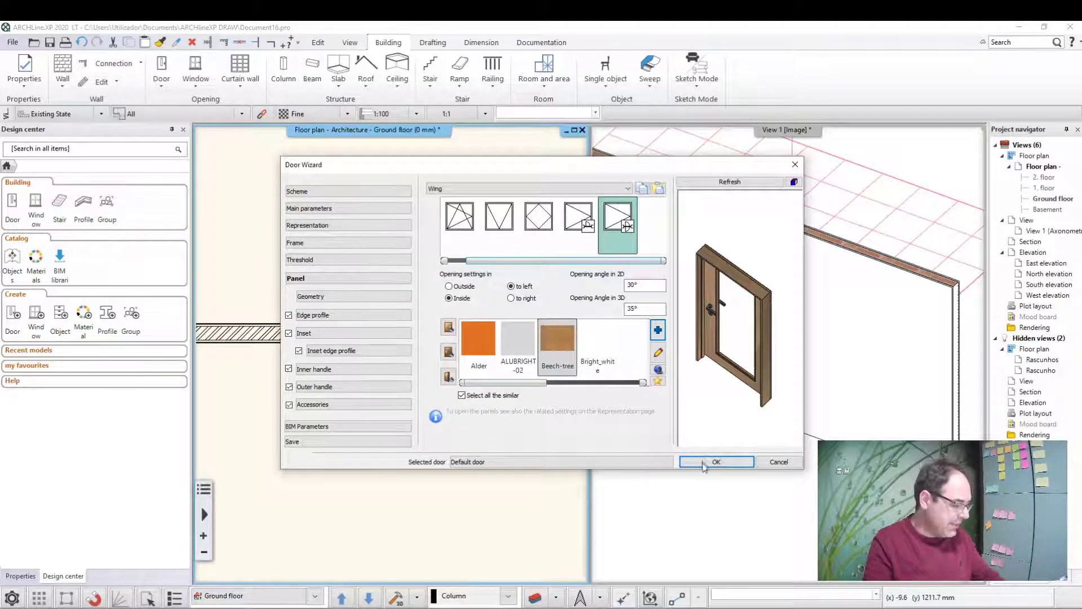
scroll(725, 401, up, 2)
scroll(750, 309, up, 2)
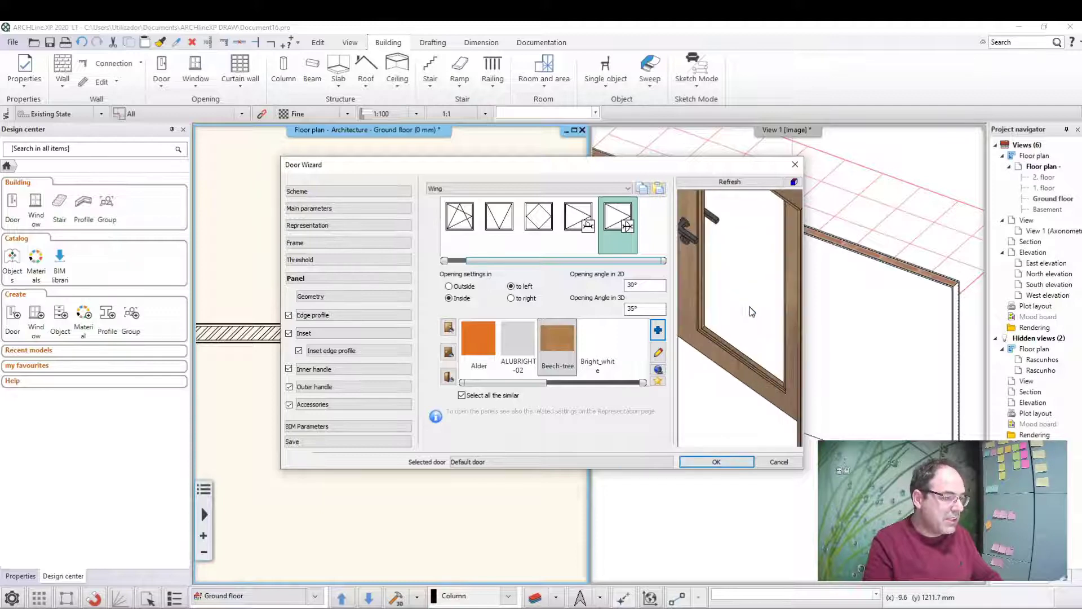
scroll(749, 309, up, 2)
scroll(725, 391, up, 2)
scroll(745, 377, down, 2)
scroll(745, 377, down, 2)
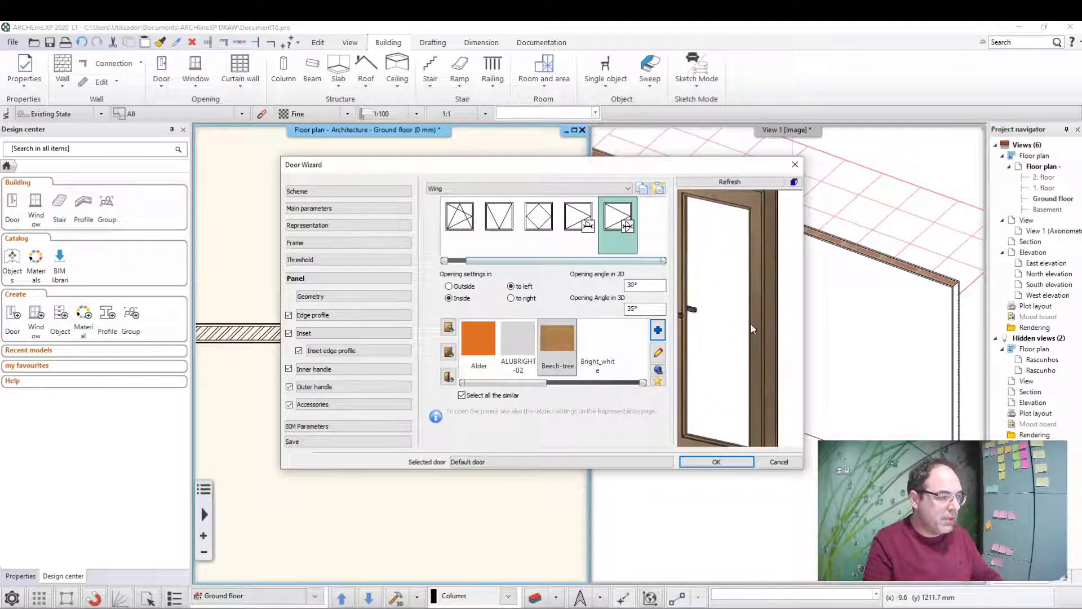
scroll(726, 353, down, 1)
scroll(726, 353, up, 1)
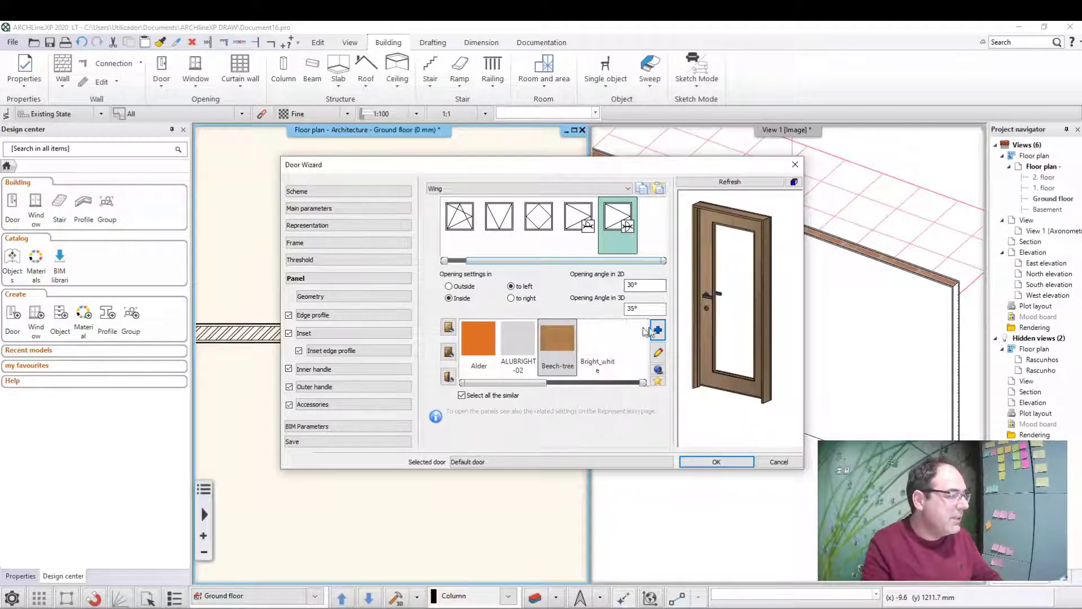
Set the panel's offset from the centerline to 10 mm and refresh the preview
click(309, 297)
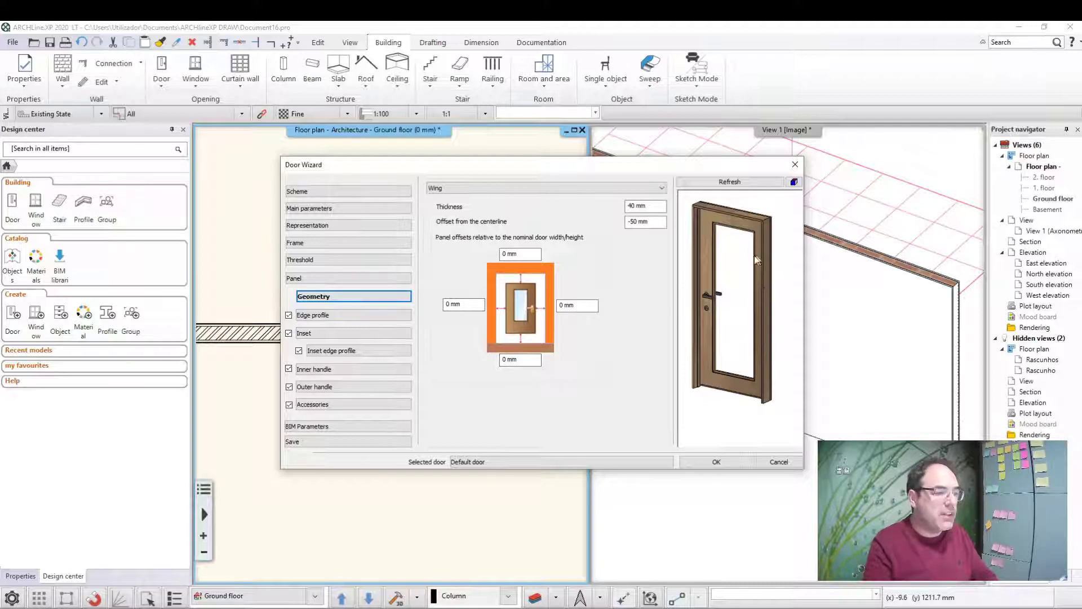
mouse_move(733, 222)
mouse_down()
mouse_move(746, 300)
mouse_move(709, 327)
mouse_move(735, 331)
mouse_move(710, 294)
mouse_up()
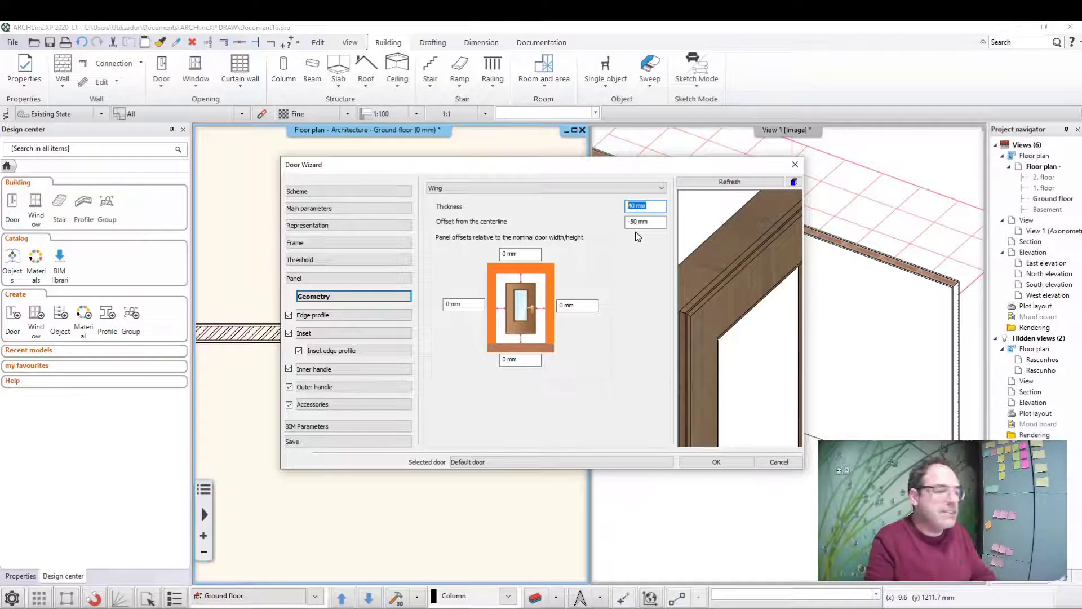
key(Tab)
text(0)
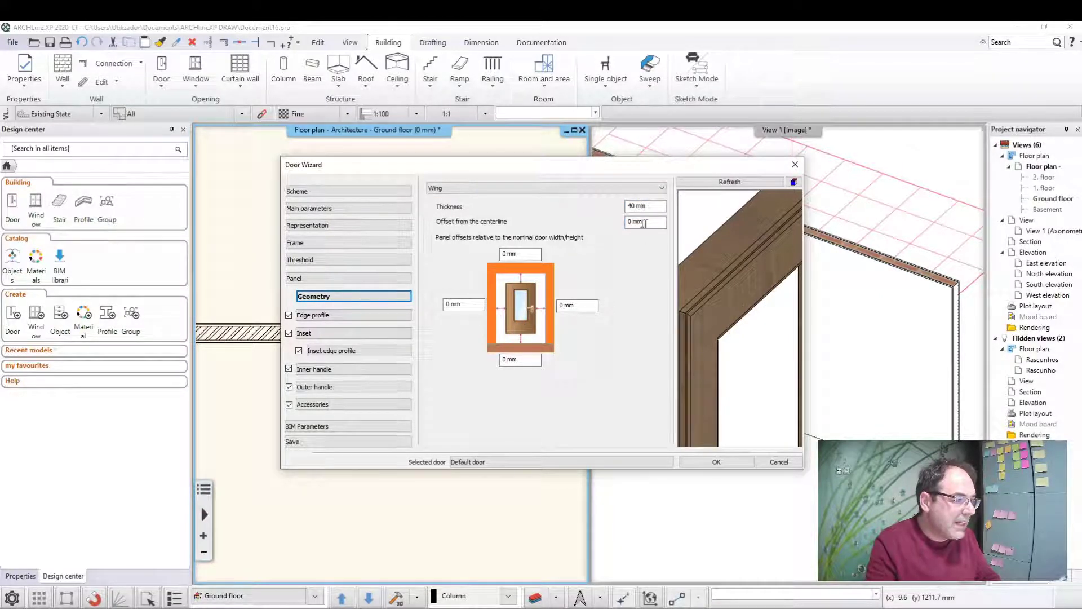
click(731, 181)
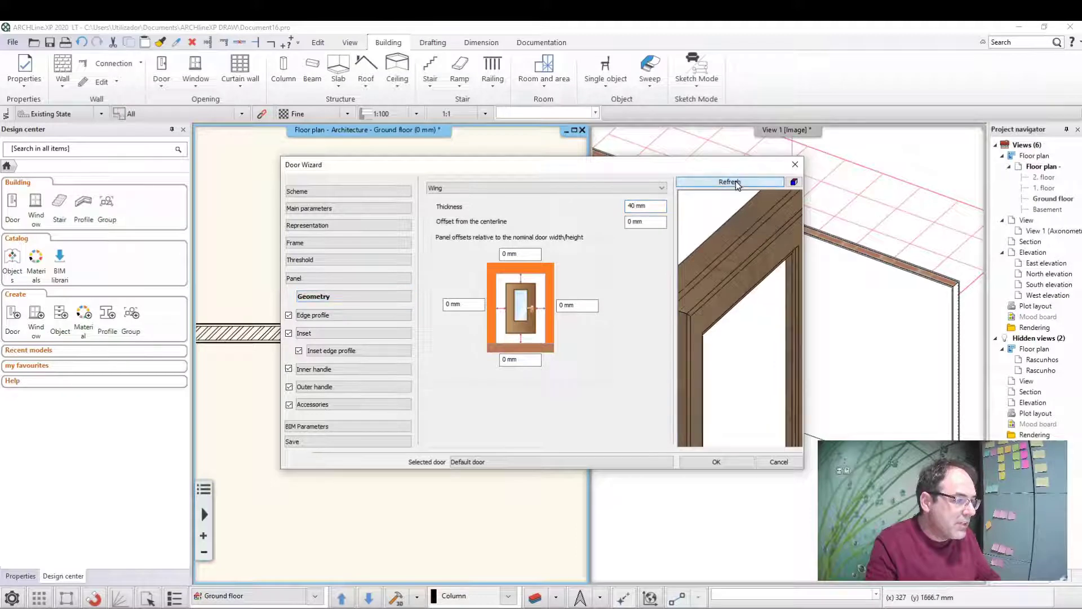
mouse_move(718, 301)
mouse_down()
mouse_move(791, 372)
mouse_move(732, 318)
mouse_move(762, 336)
mouse_move(731, 324)
mouse_up()
scroll(731, 325, up, 2)
scroll(727, 304, up, 1)
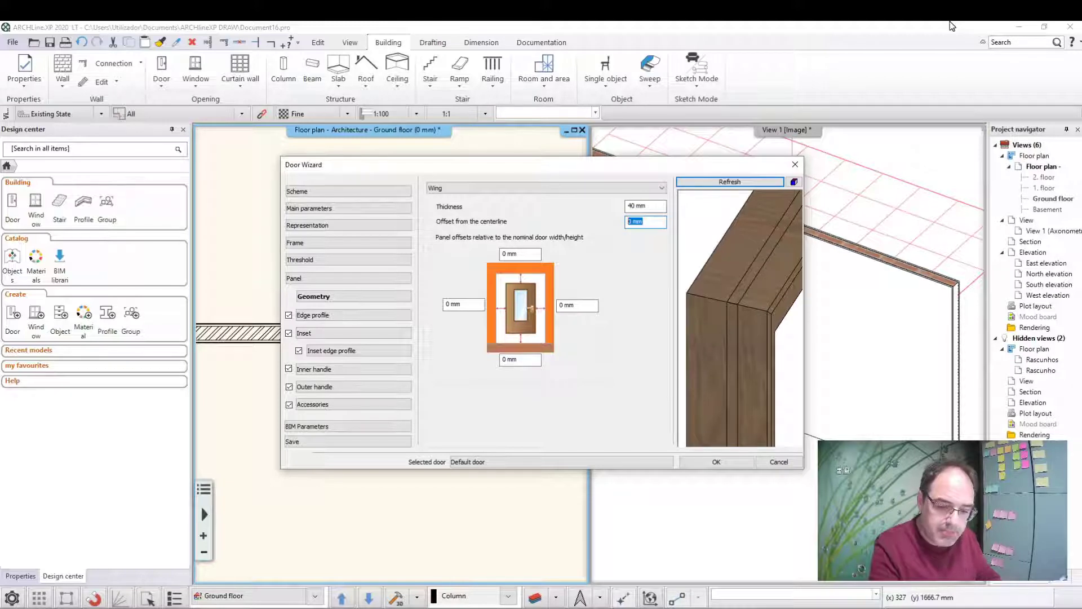
text(10)
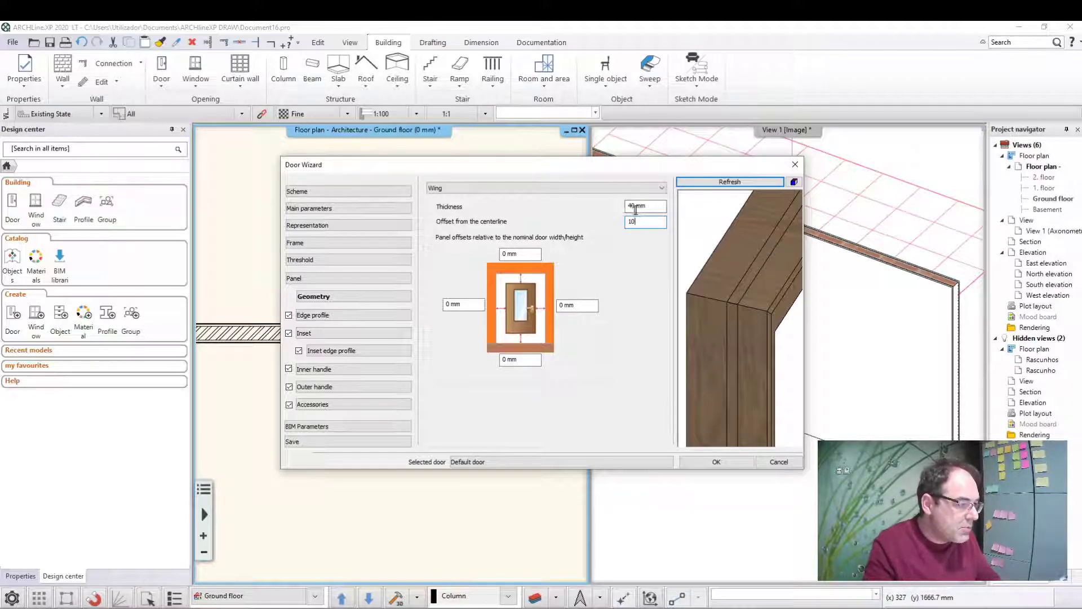
text(20)
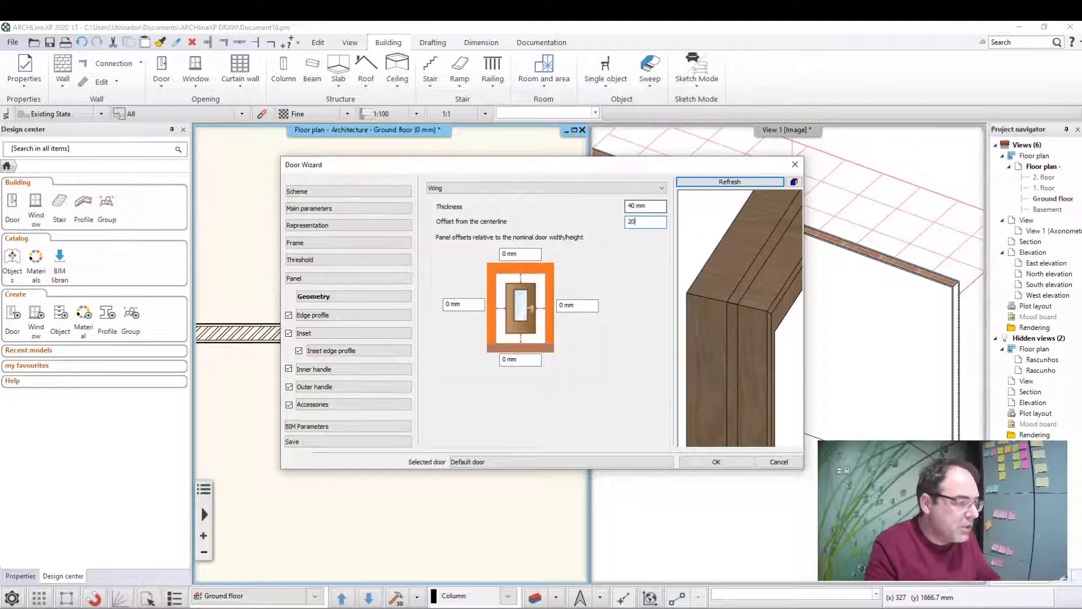
click(739, 186)
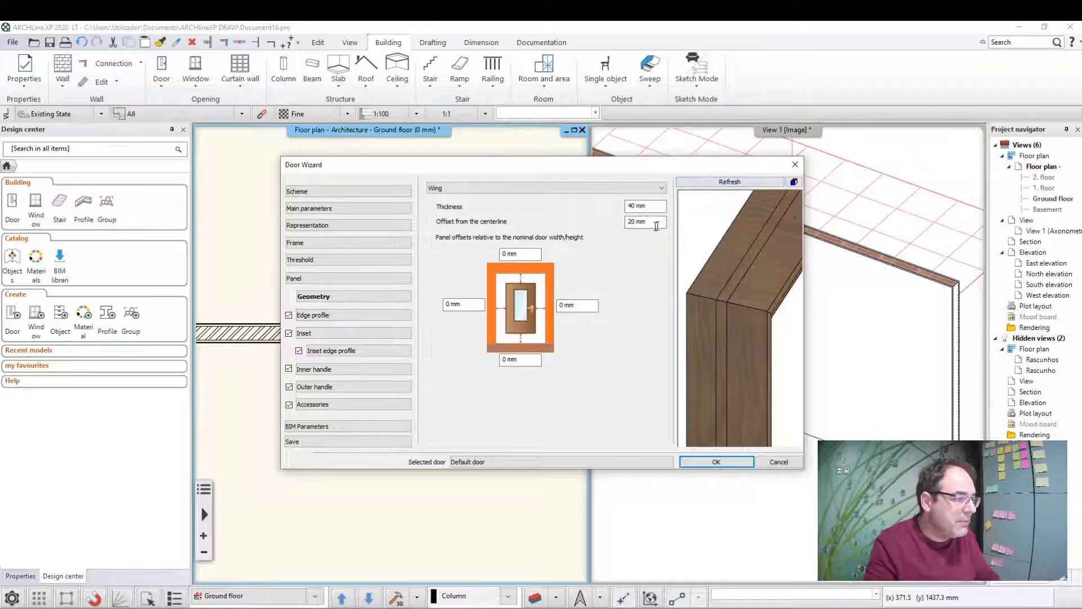
text(10)
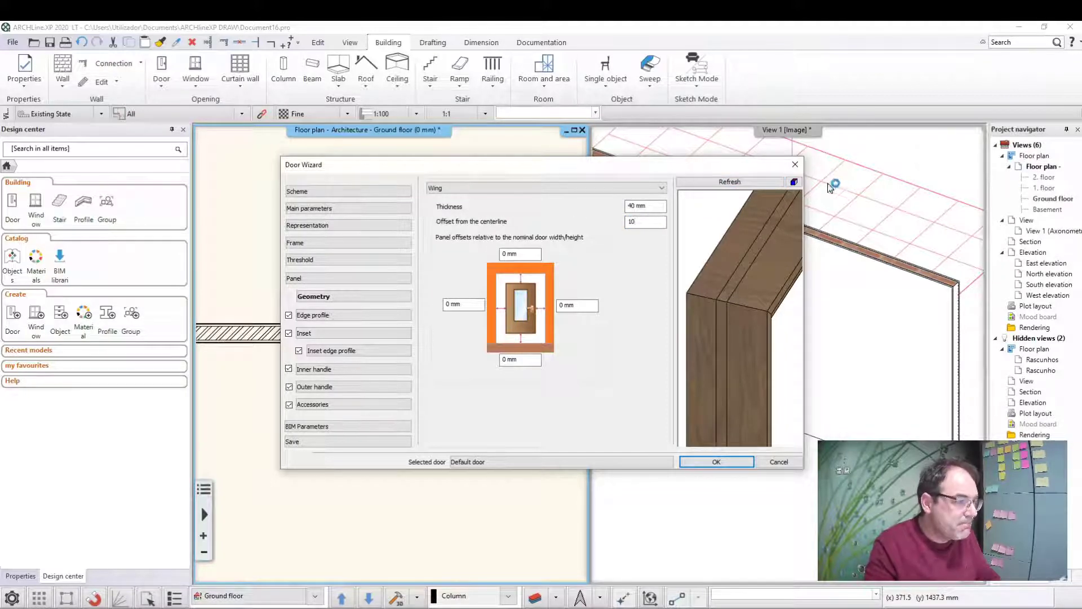
click(746, 182)
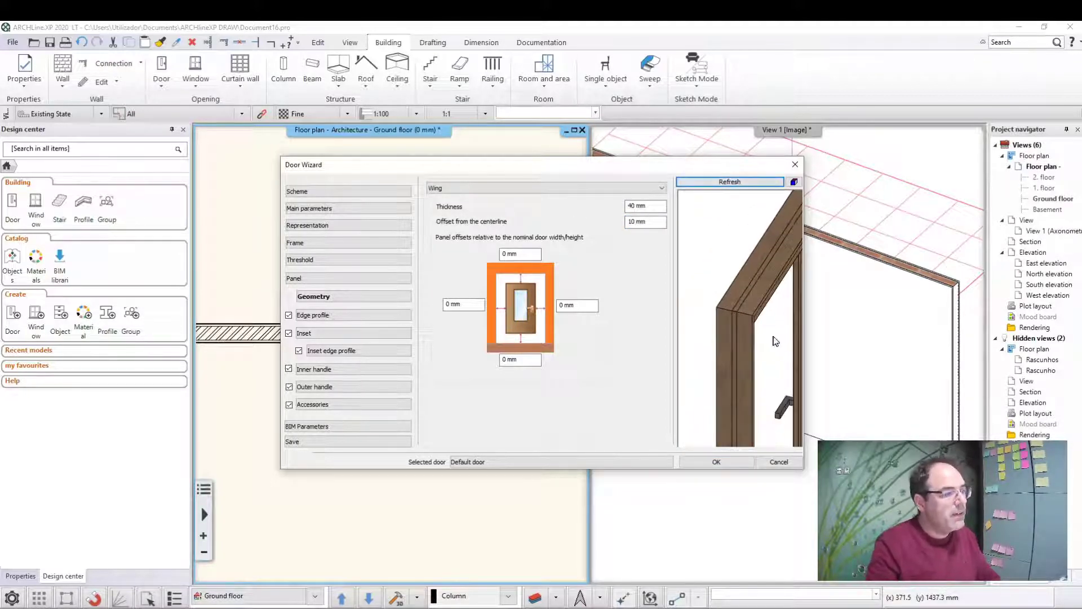
Set the panel offsets to 33 mm top, left and right and 3 mm bottom
drag(775, 341, 762, 313)
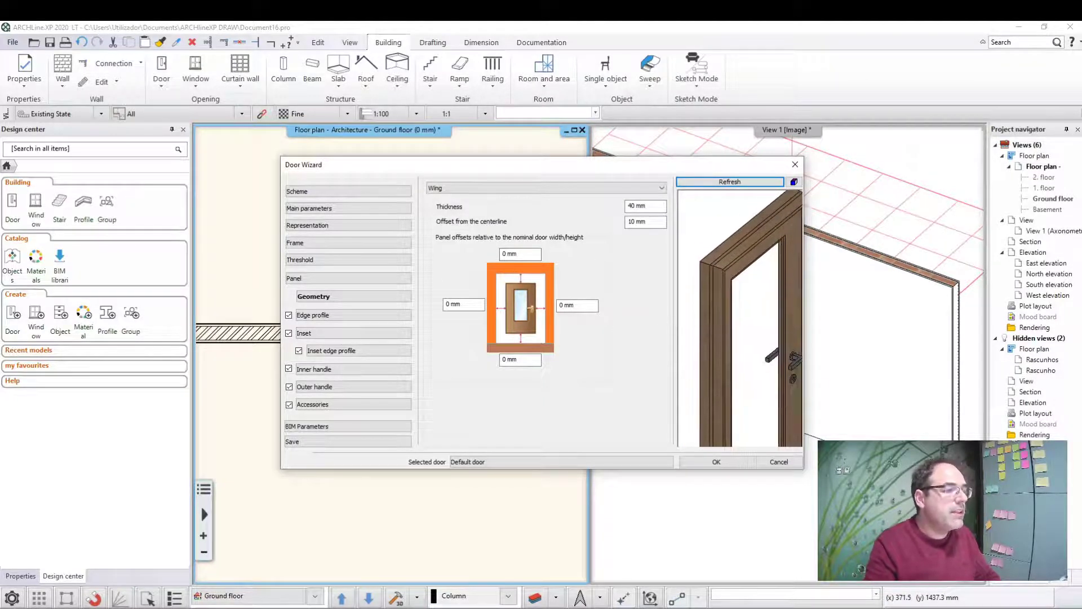
mouse_move(769, 293)
mouse_down()
mouse_move(742, 330)
mouse_move(759, 336)
mouse_up()
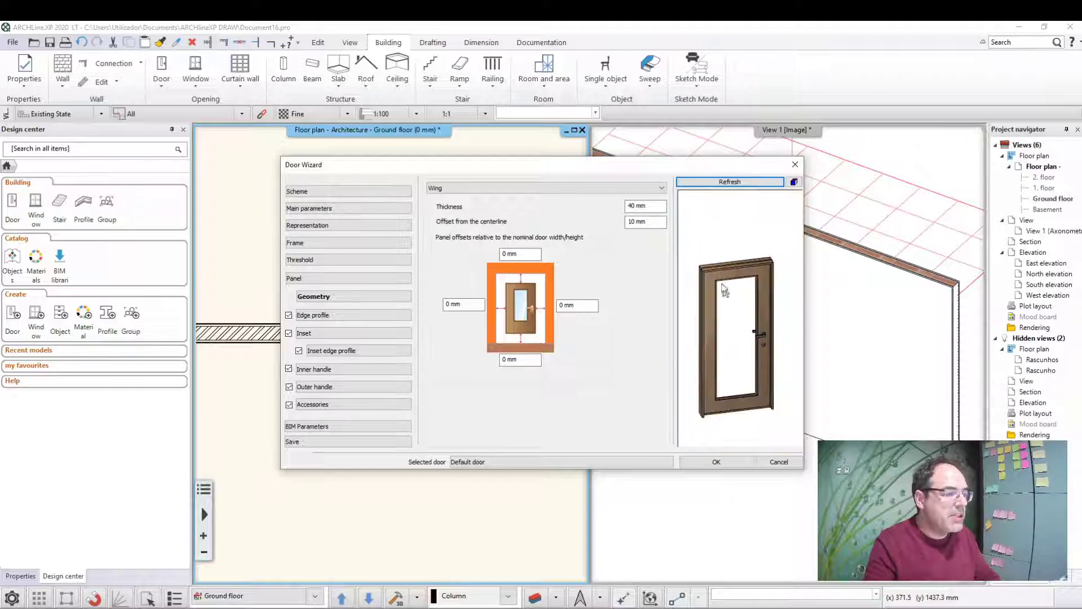
scroll(759, 331, up, 3)
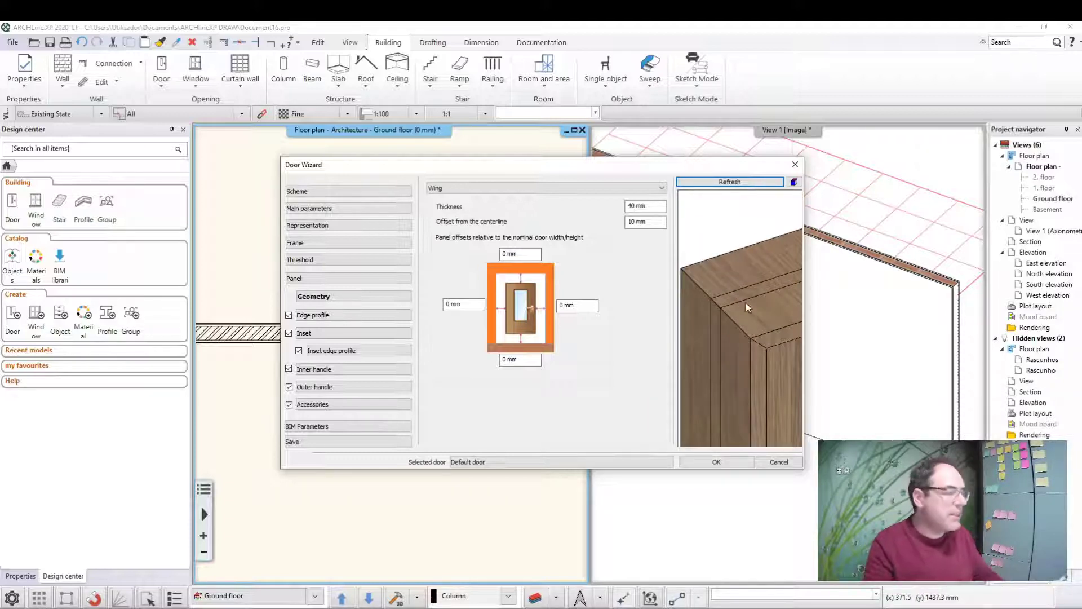
double_click(524, 253)
text(3)
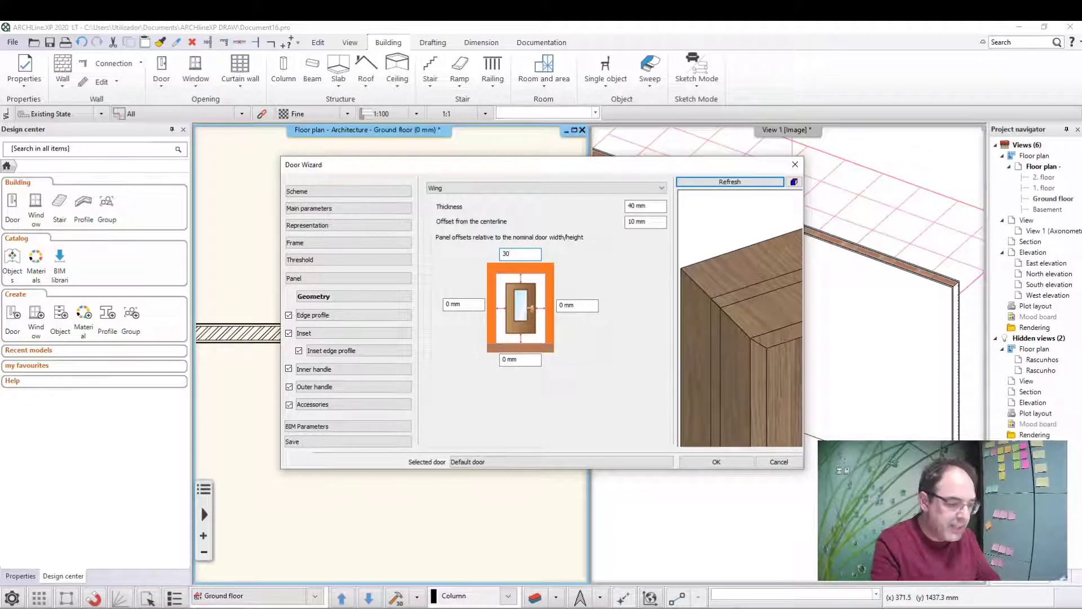
text(2)
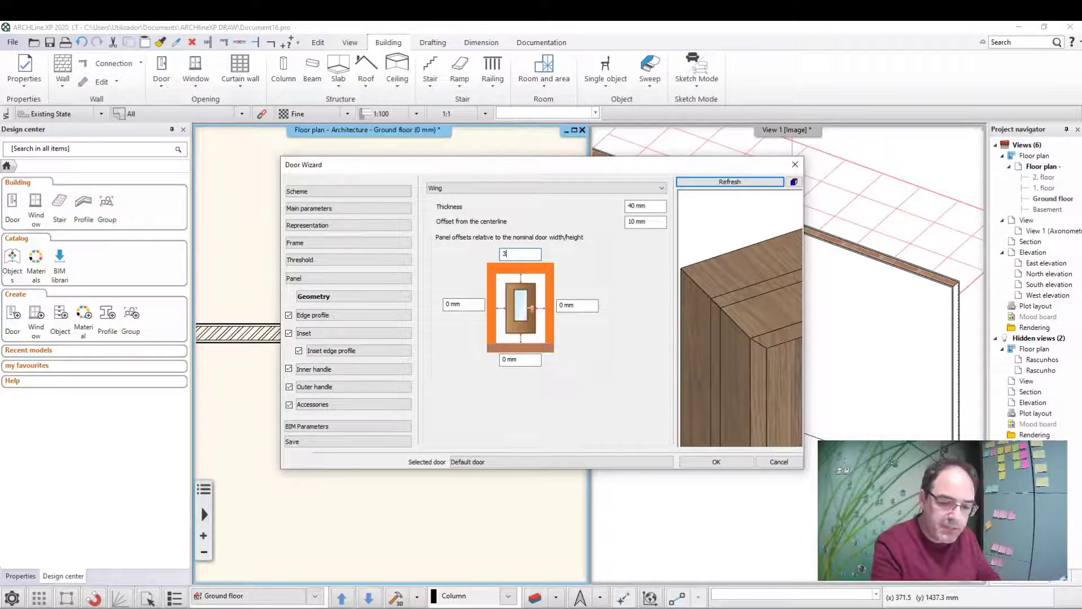
text(3)
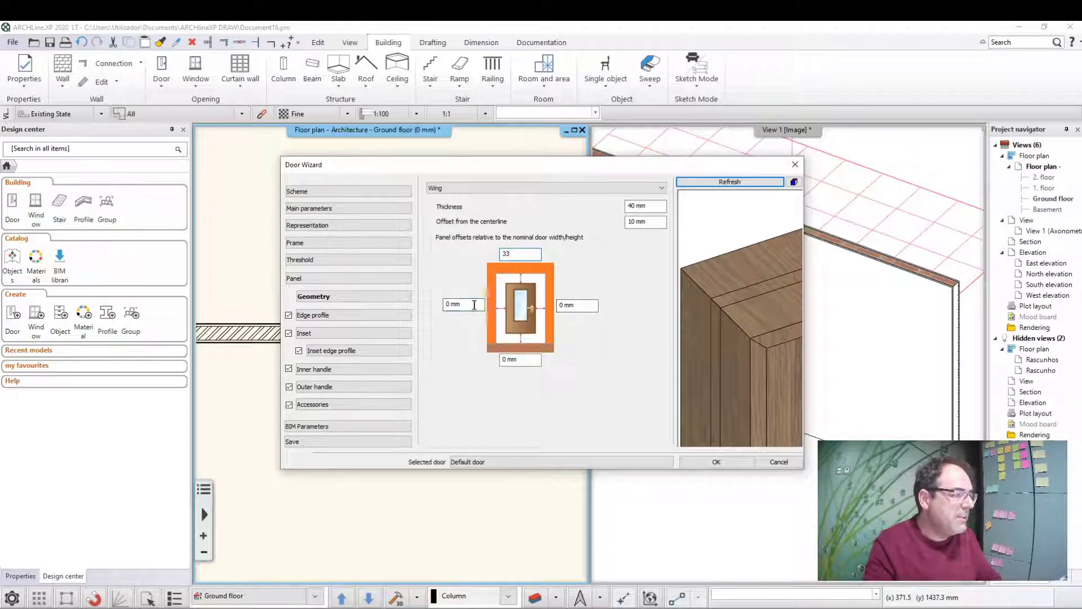
click(474, 305)
text(33)
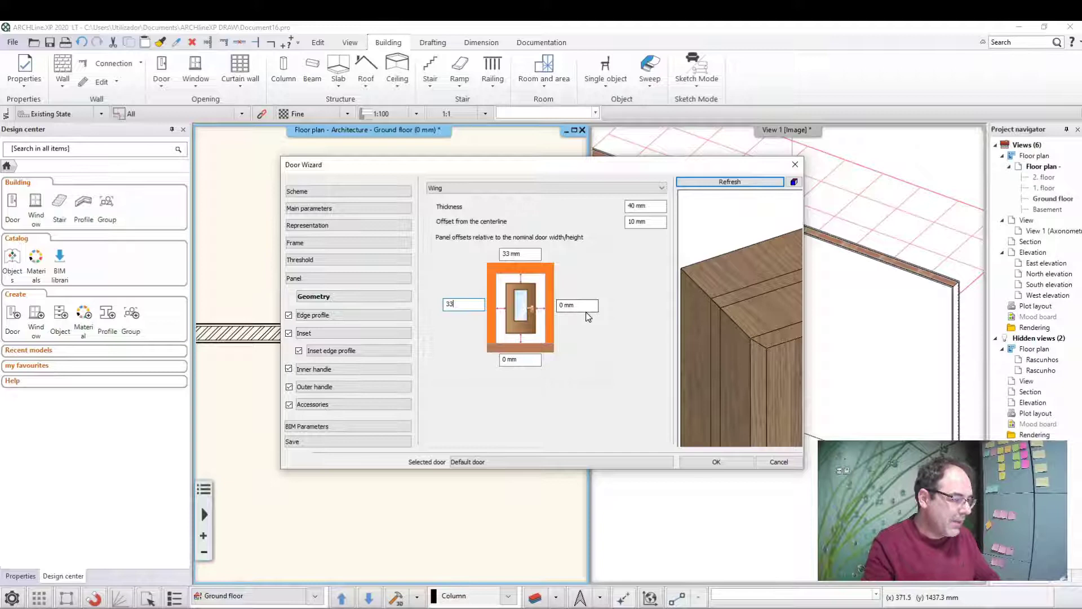
key(Tab)
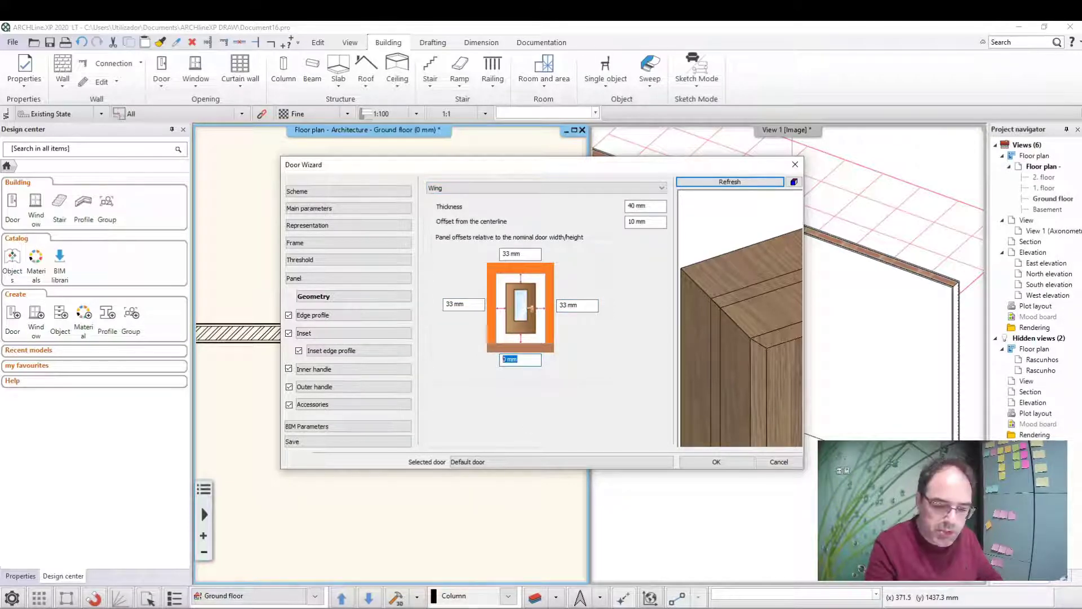
text(3)
mouse_move(712, 226)
mouse_down()
mouse_move(729, 338)
mouse_move(714, 309)
mouse_move(736, 238)
mouse_move(746, 328)
mouse_move(709, 354)
mouse_move(747, 337)
mouse_up()
scroll(746, 336, down, 2)
scroll(748, 329, down, 2)
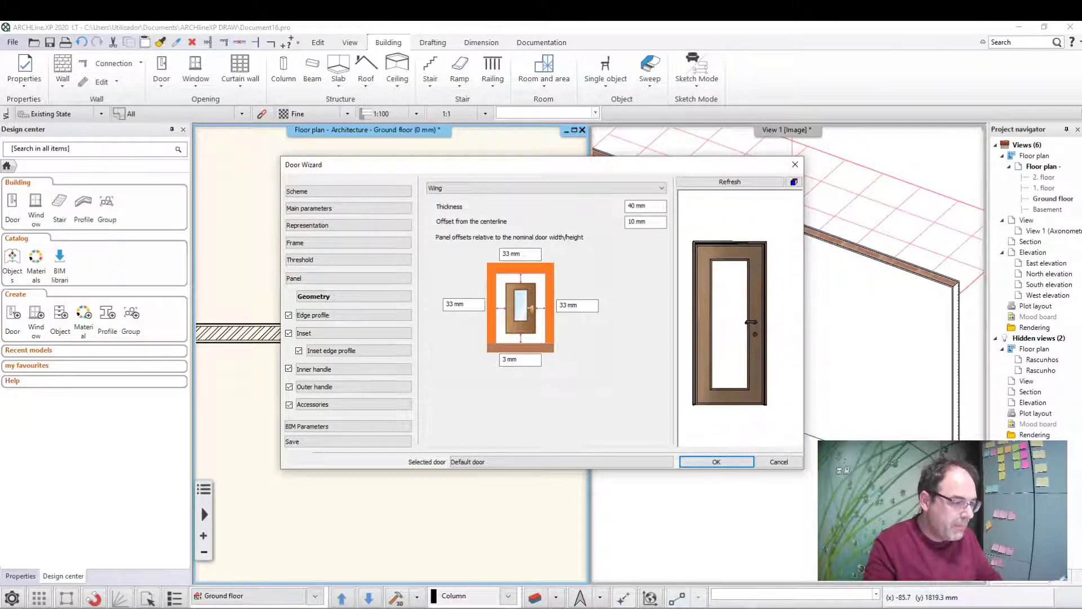
scroll(751, 321, down, 1)
Give the panel edge profile the Alder material and check it in the preview
click(324, 315)
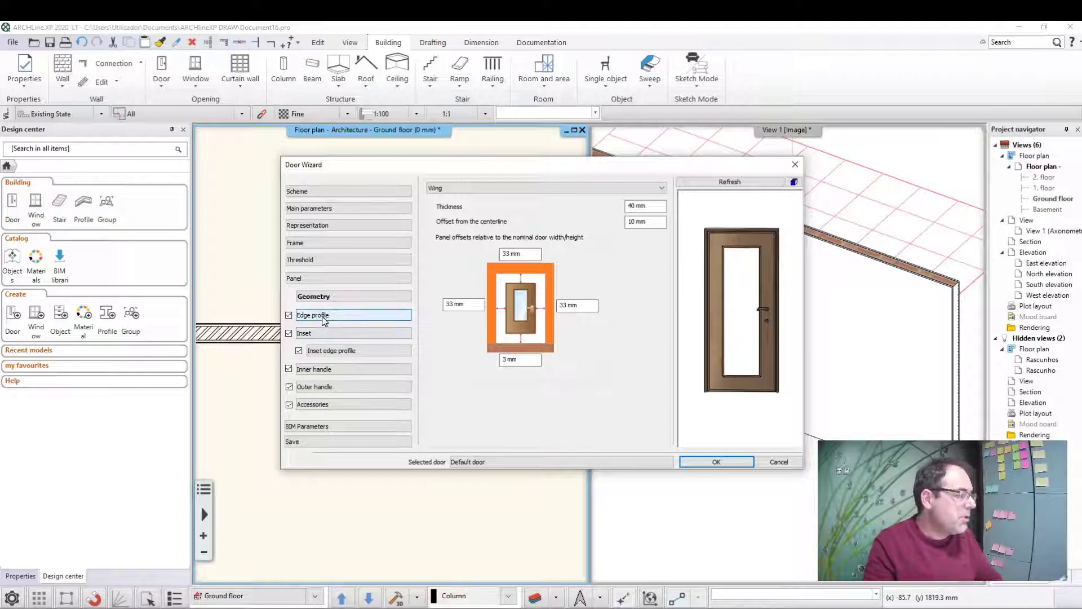
scroll(742, 236, up, 2)
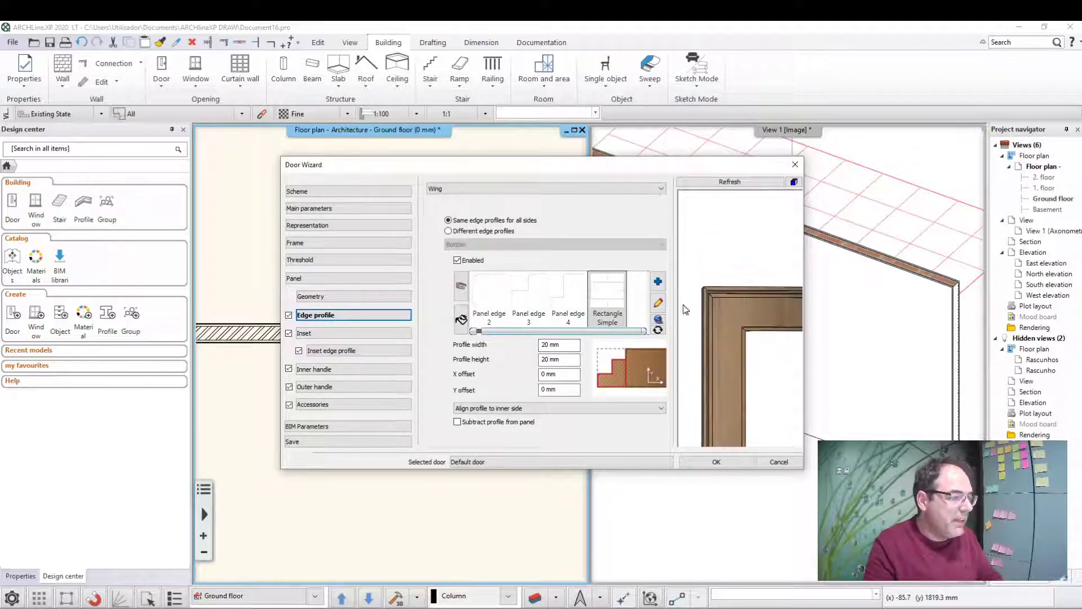
scroll(739, 312, up, 2)
scroll(742, 315, up, 2)
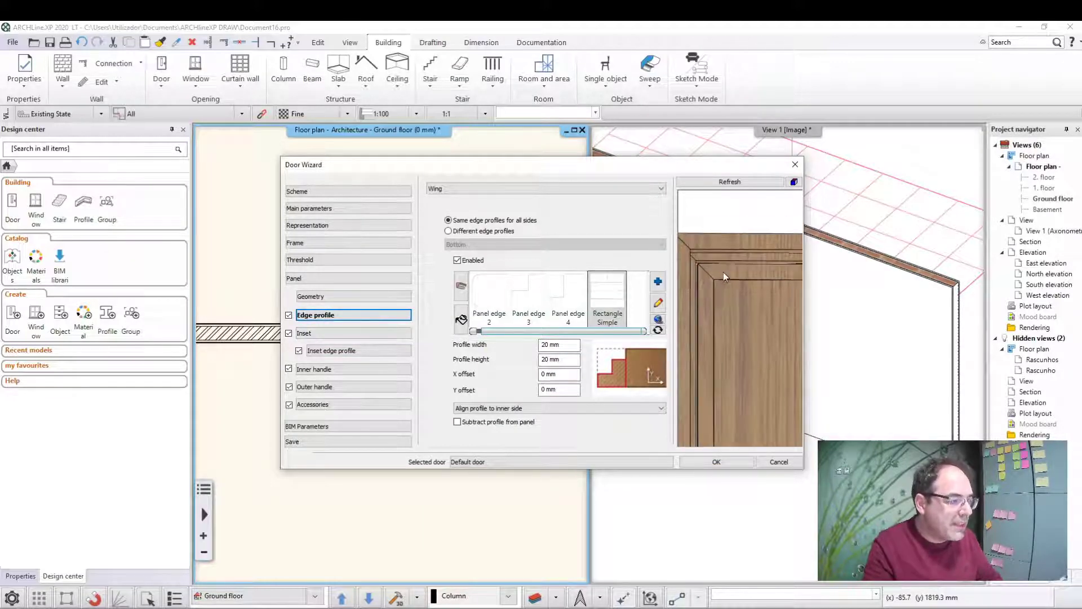
click(461, 319)
click(488, 305)
scroll(714, 316, down, 1)
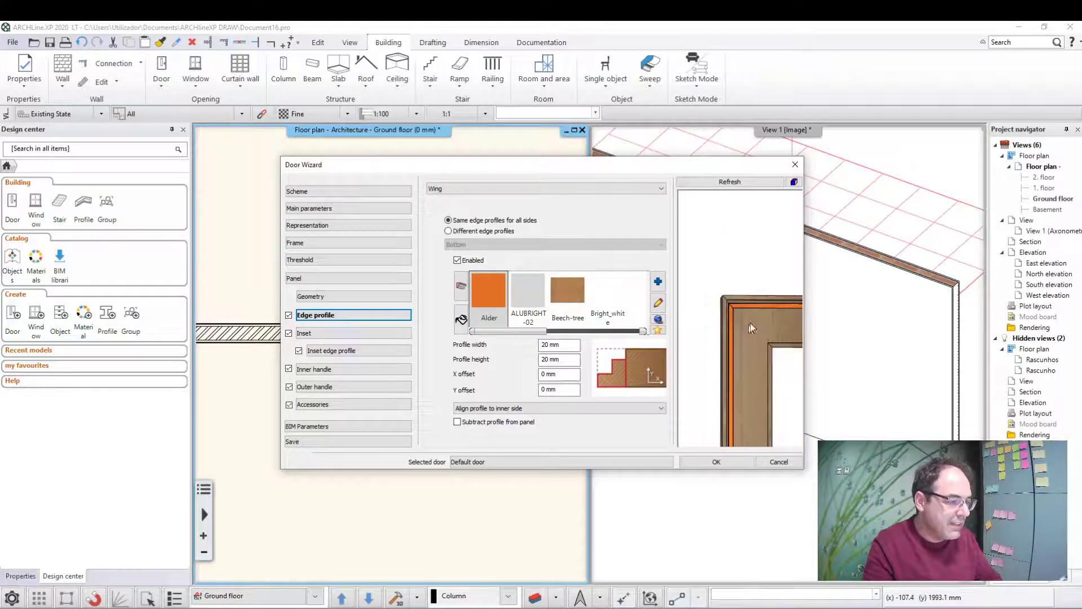
scroll(749, 318, down, 1)
scroll(748, 312, up, 1)
scroll(764, 280, up, 1)
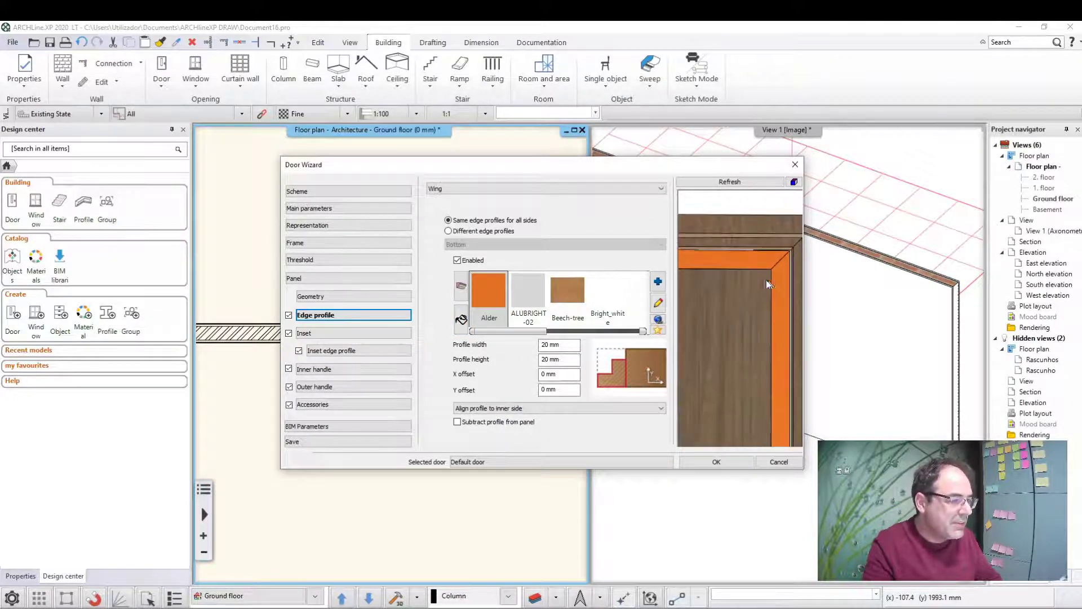
drag(762, 283, 757, 337)
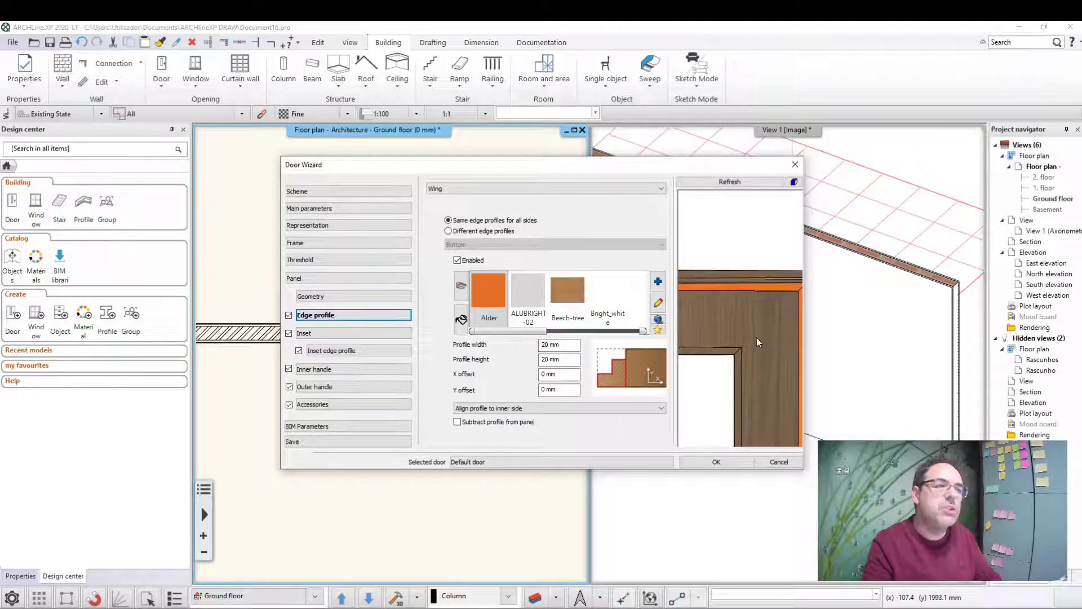
scroll(779, 376, down, 2)
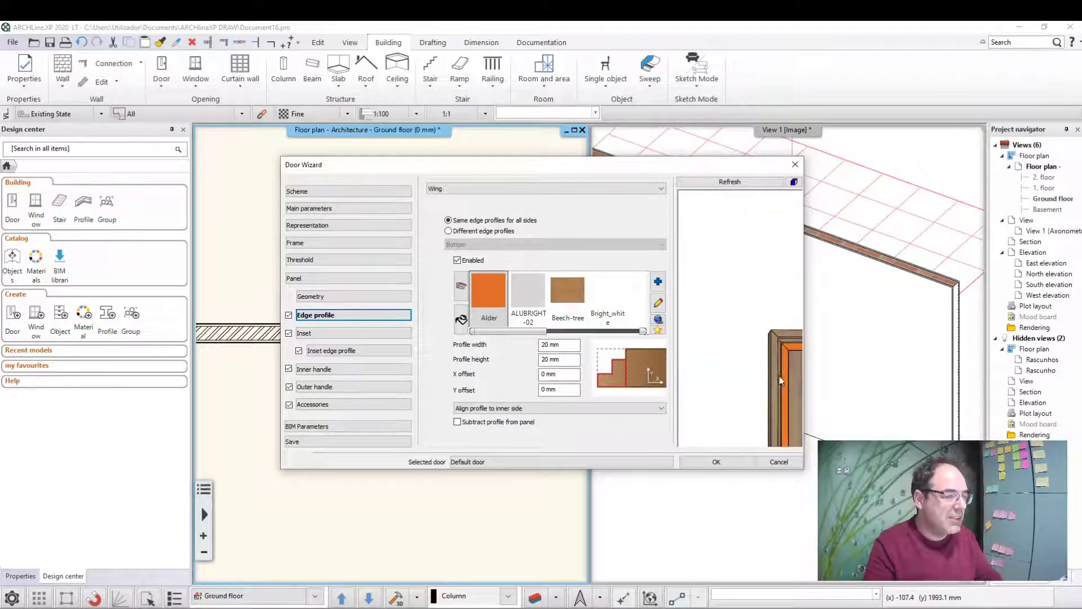
scroll(779, 377, up, 1)
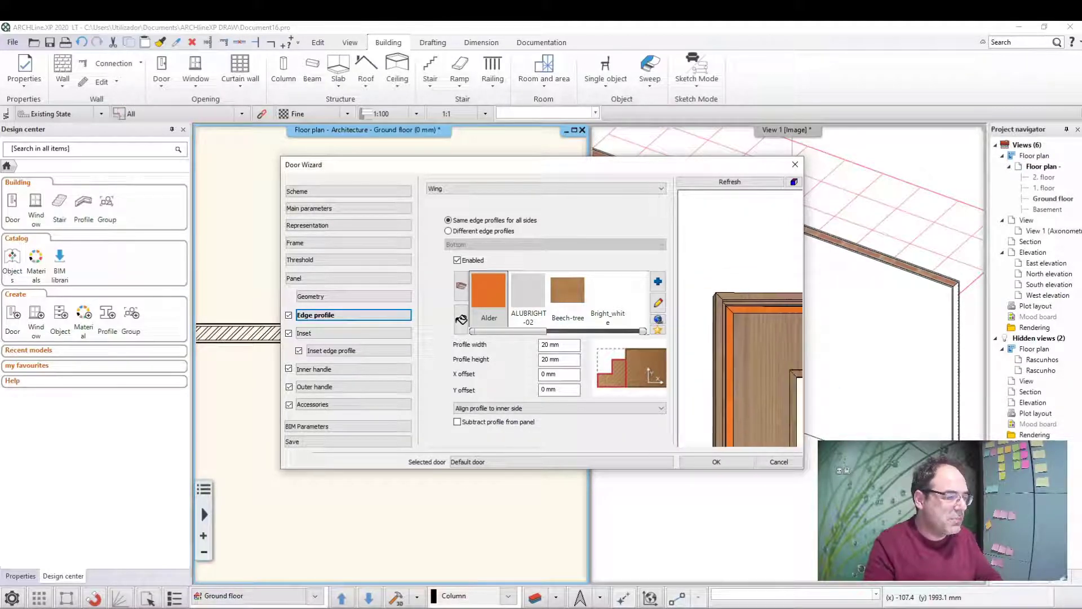
Switch the panel edge profile off
click(289, 315)
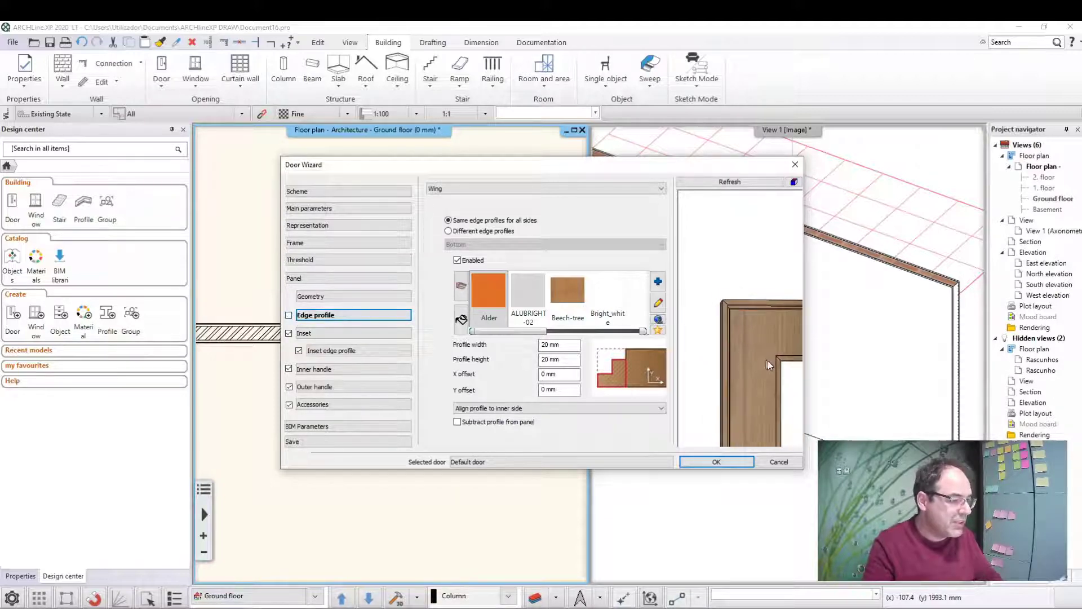
scroll(713, 309, down, 3)
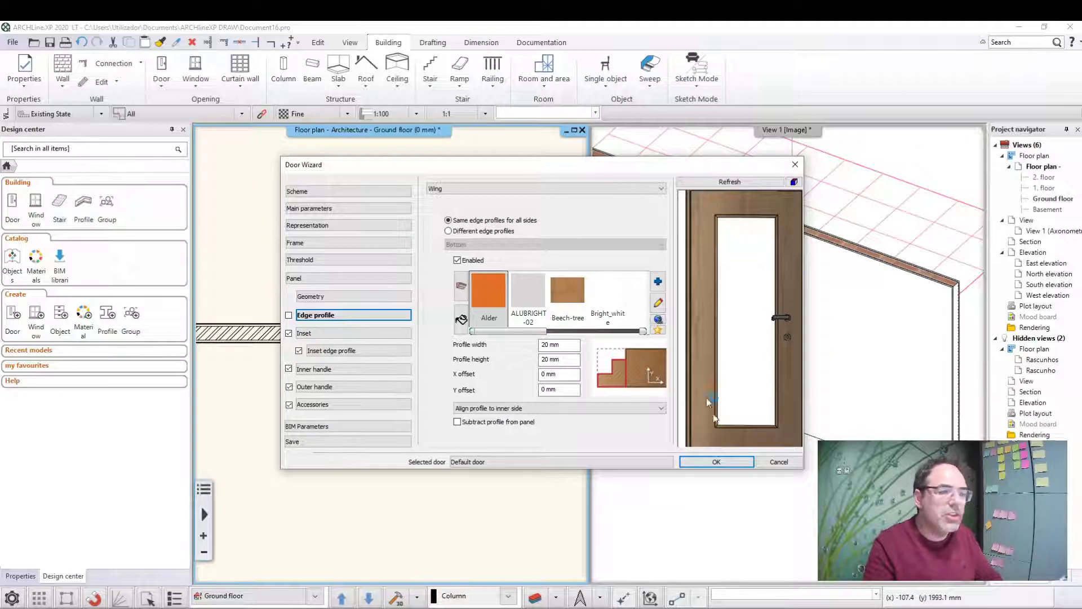
click(288, 334)
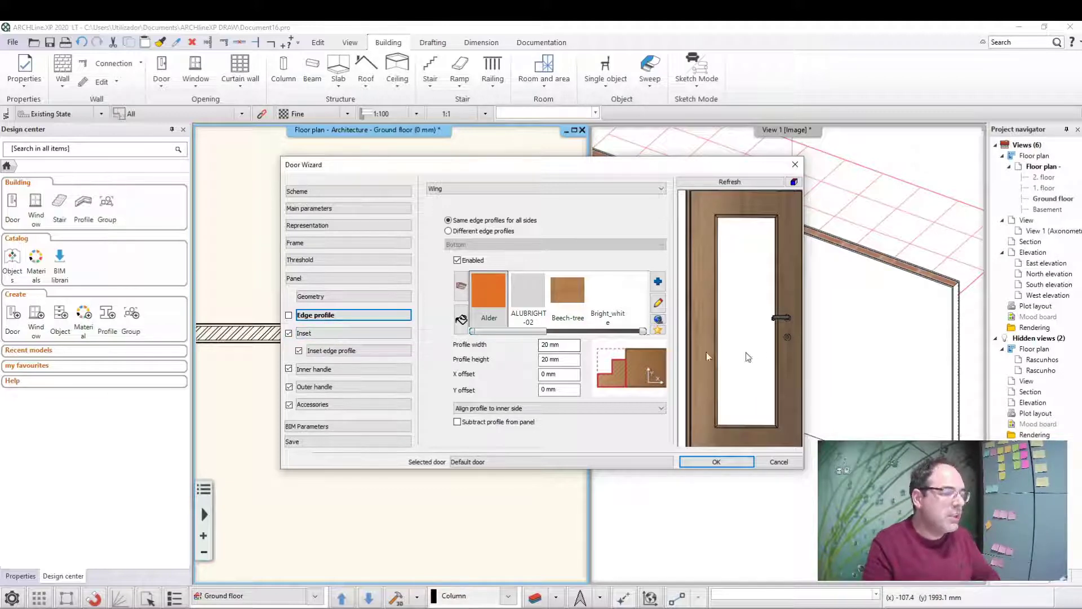
scroll(749, 300, down, 2)
scroll(744, 307, down, 2)
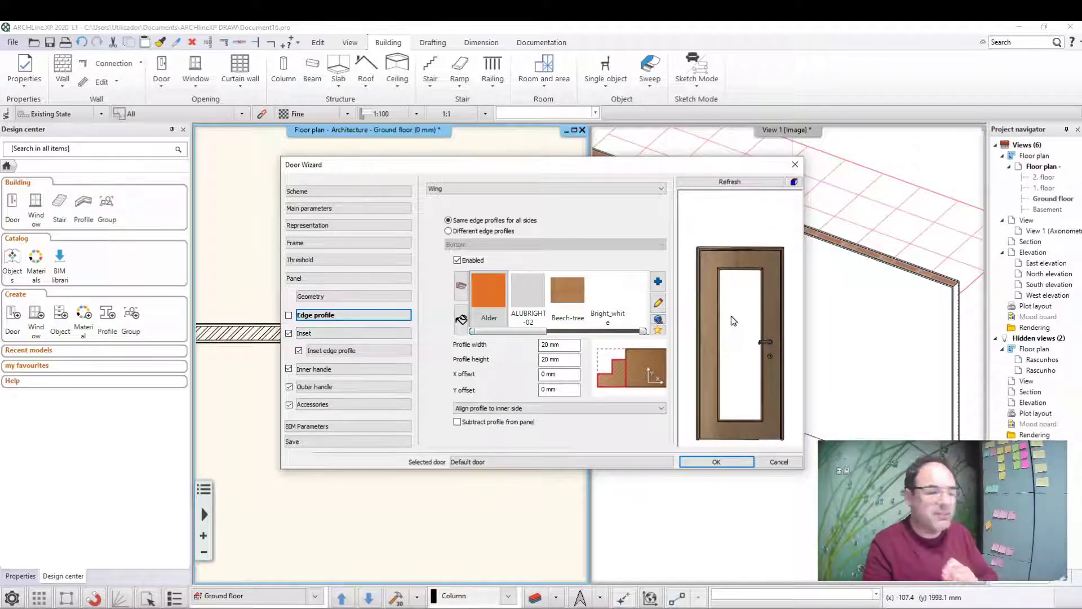
Bring up the wing Inset settings with 200 mm offsets and 10 mm thickness
click(333, 336)
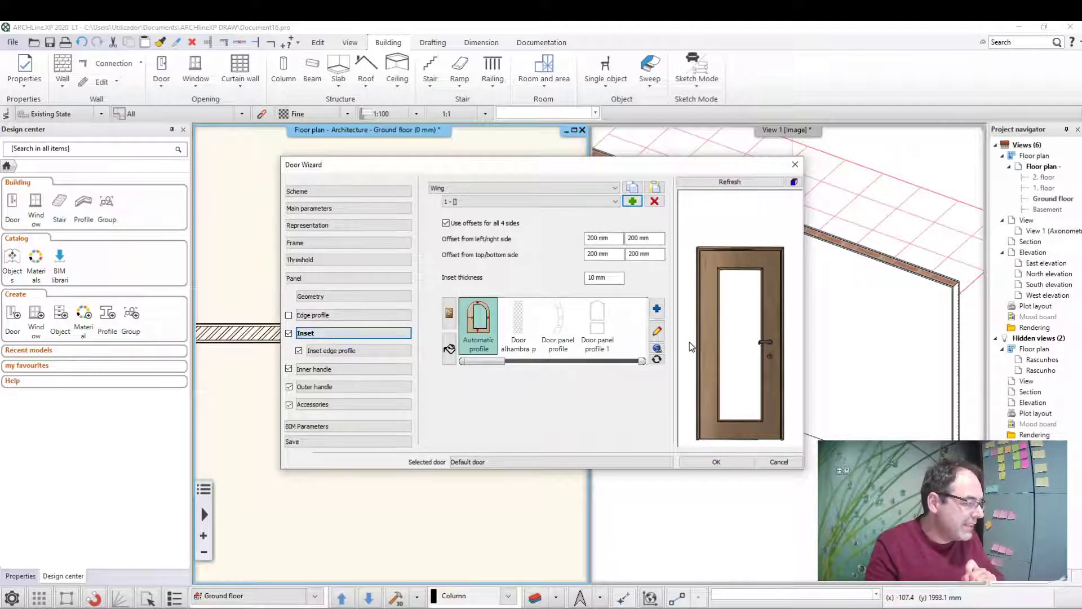
scroll(642, 330, down, 2)
scroll(638, 338, down, 1)
scroll(637, 343, down, 2)
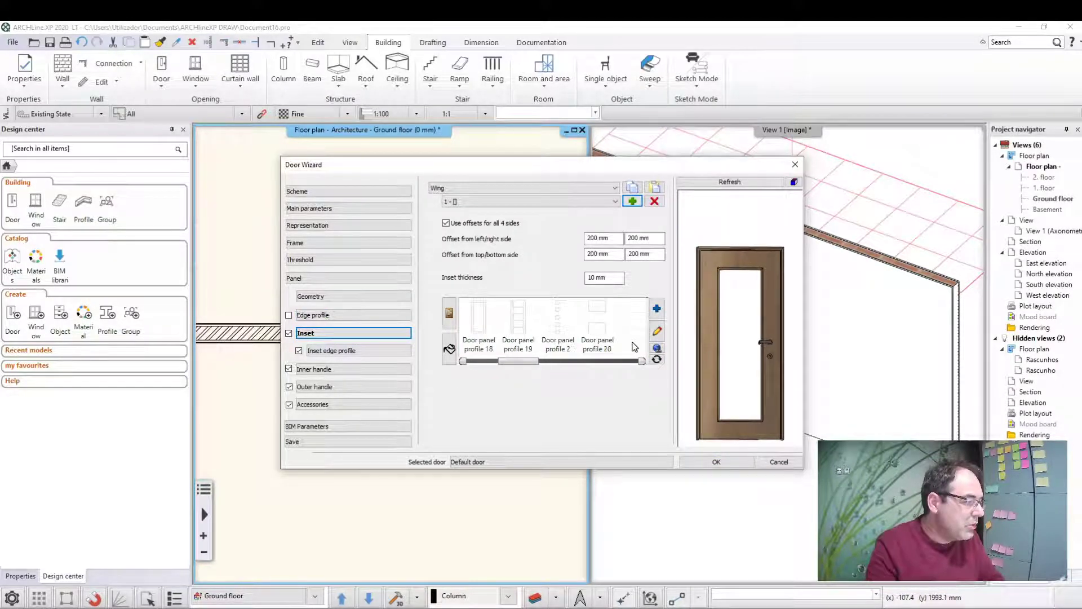
scroll(634, 346, down, 1)
scroll(635, 346, down, 2)
scroll(635, 346, down, 2)
scroll(635, 346, down, 2)
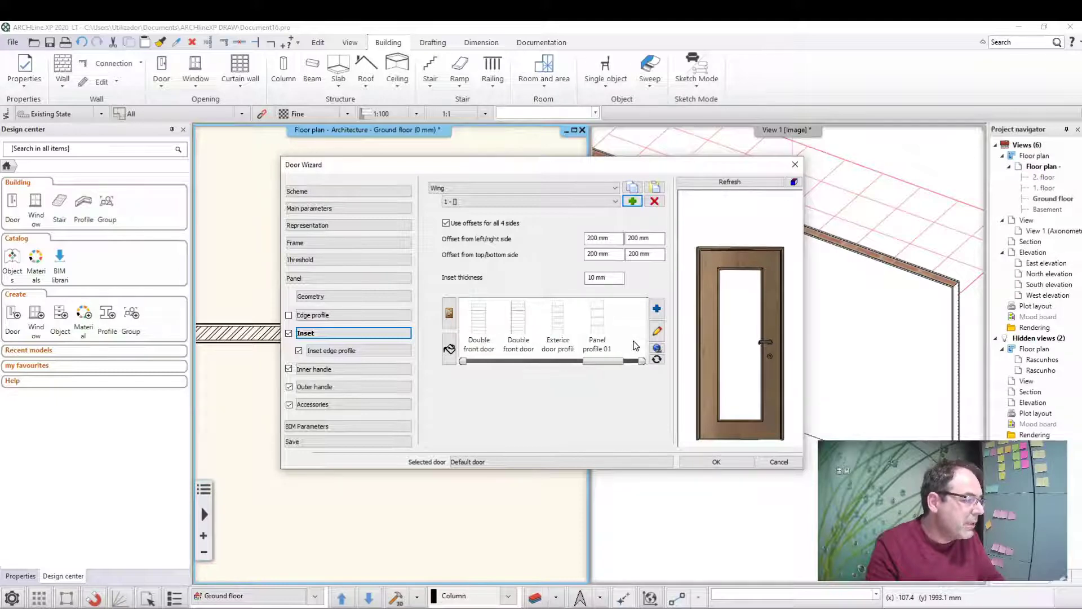
Look at the Inset edge profile page, then return to the Inset settings
click(361, 351)
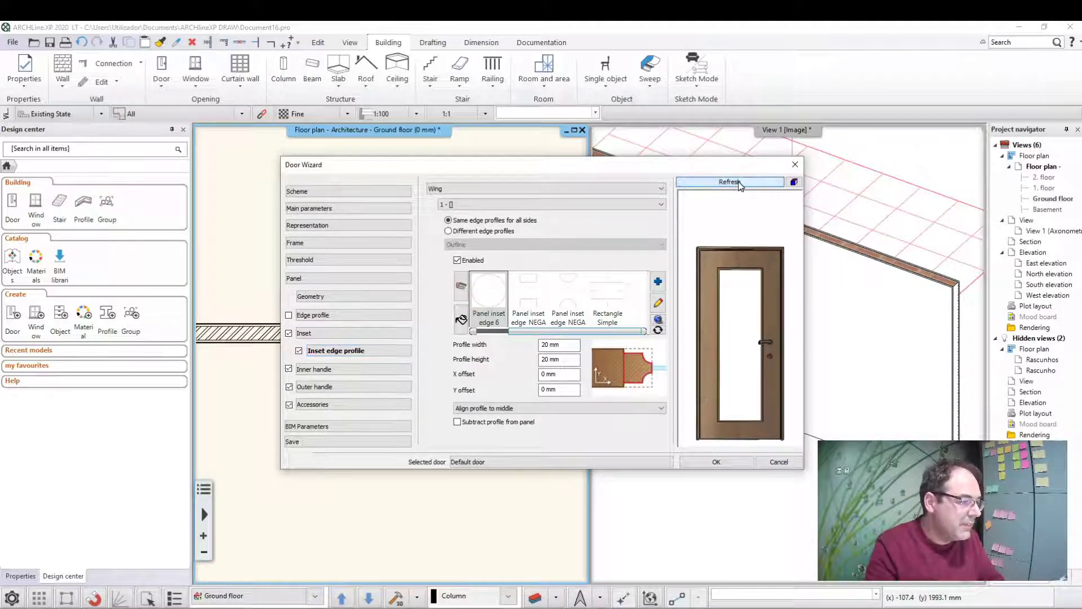
mouse_move(489, 300)
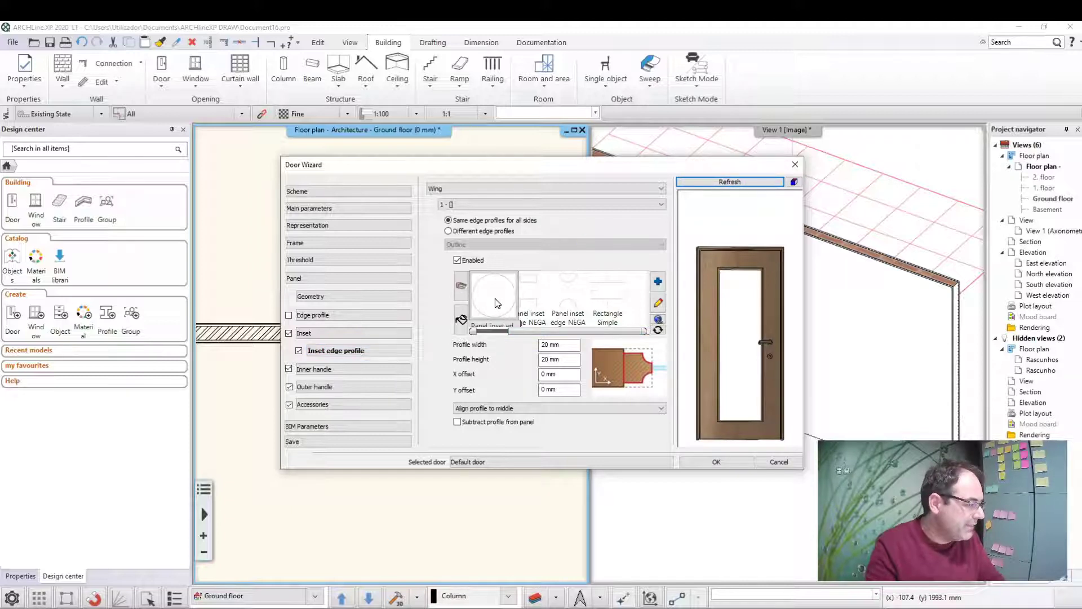
click(322, 334)
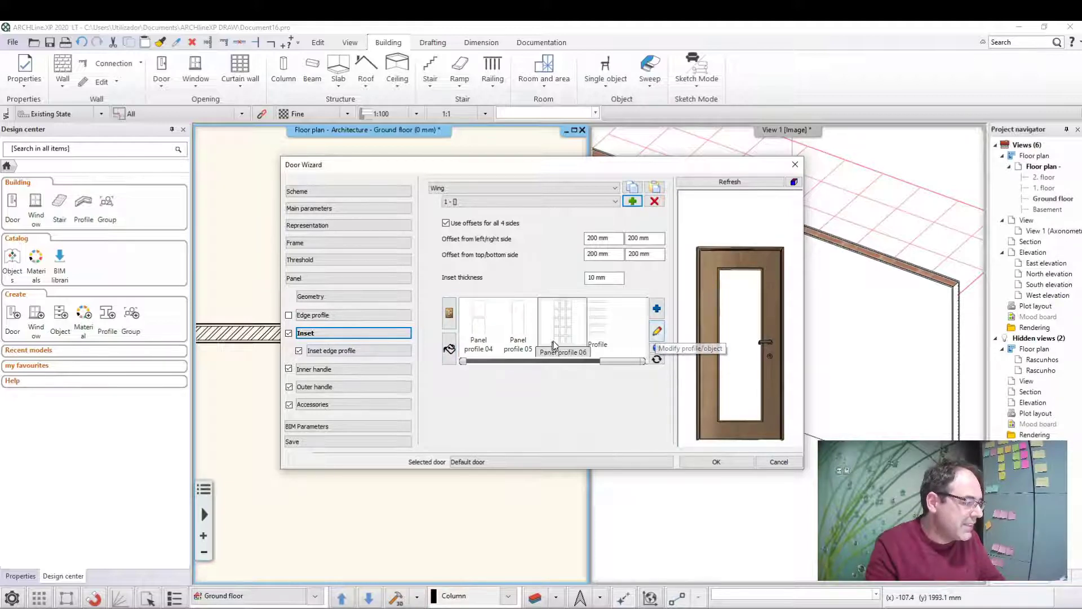
drag(620, 361, 490, 364)
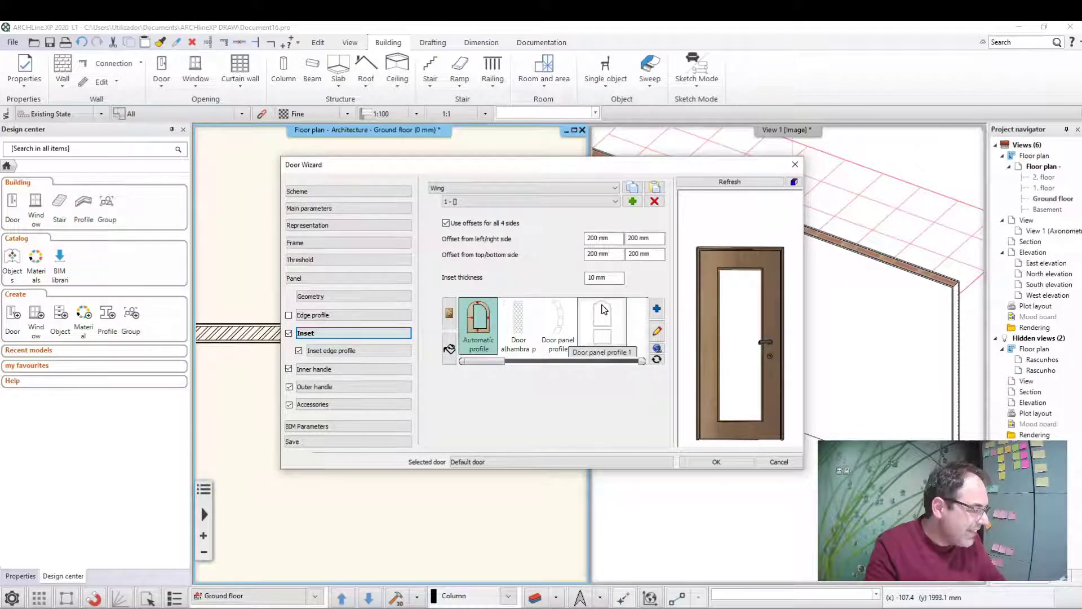
drag(491, 362, 634, 358)
Choose Profile circle2 from MY > circle as the panel inset profile
click(658, 313)
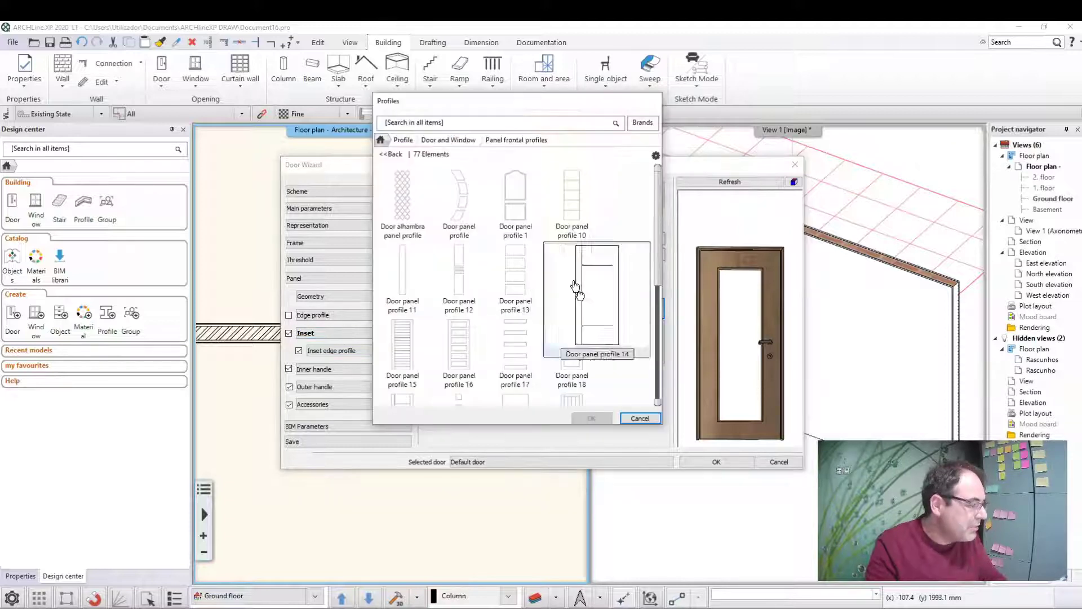
click(403, 142)
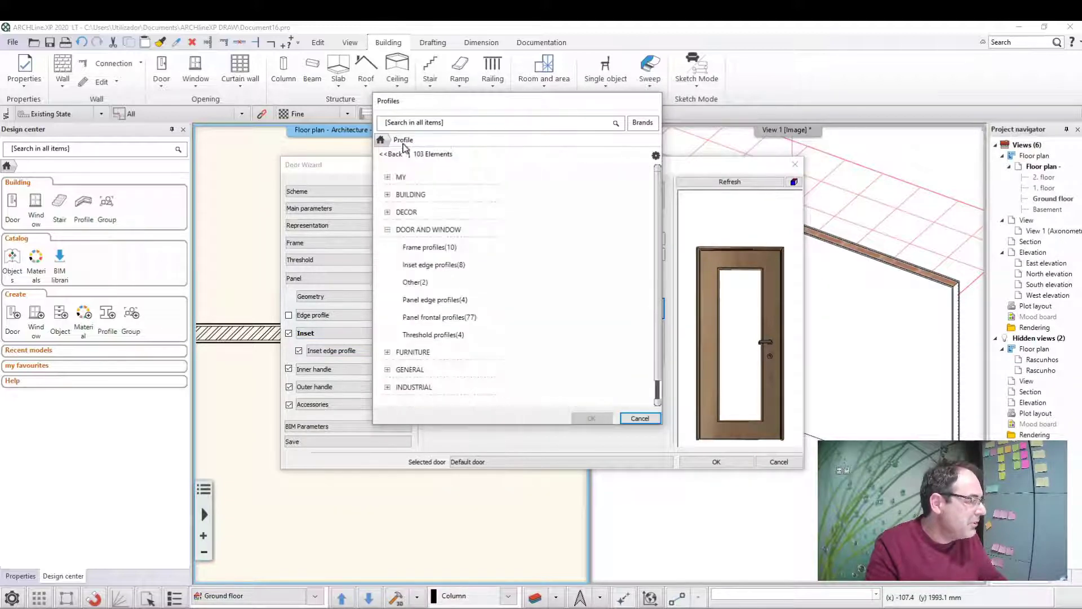
click(401, 177)
click(413, 212)
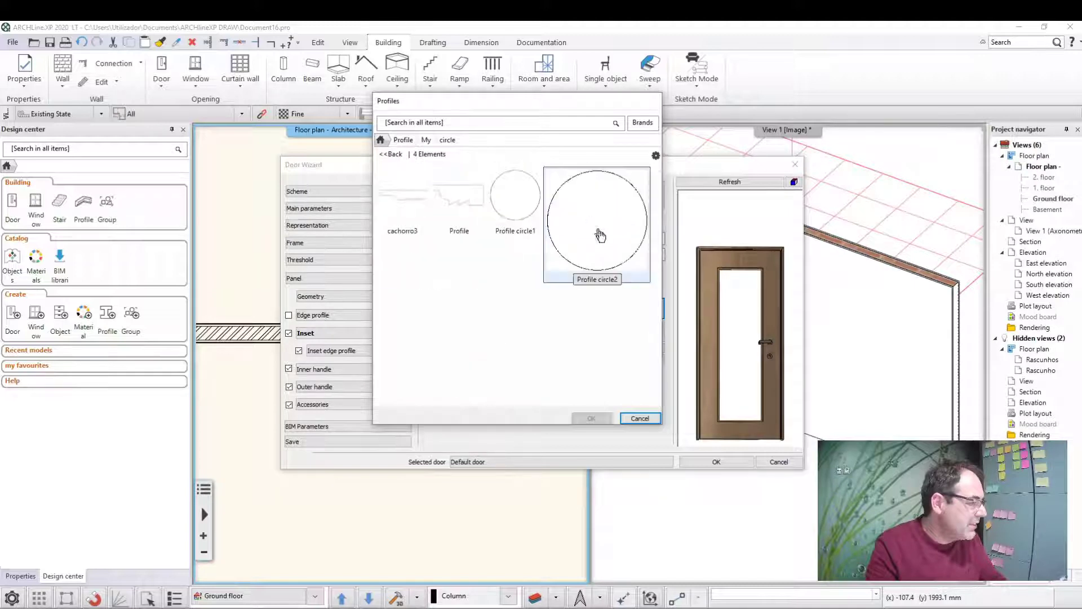
click(599, 236)
click(591, 418)
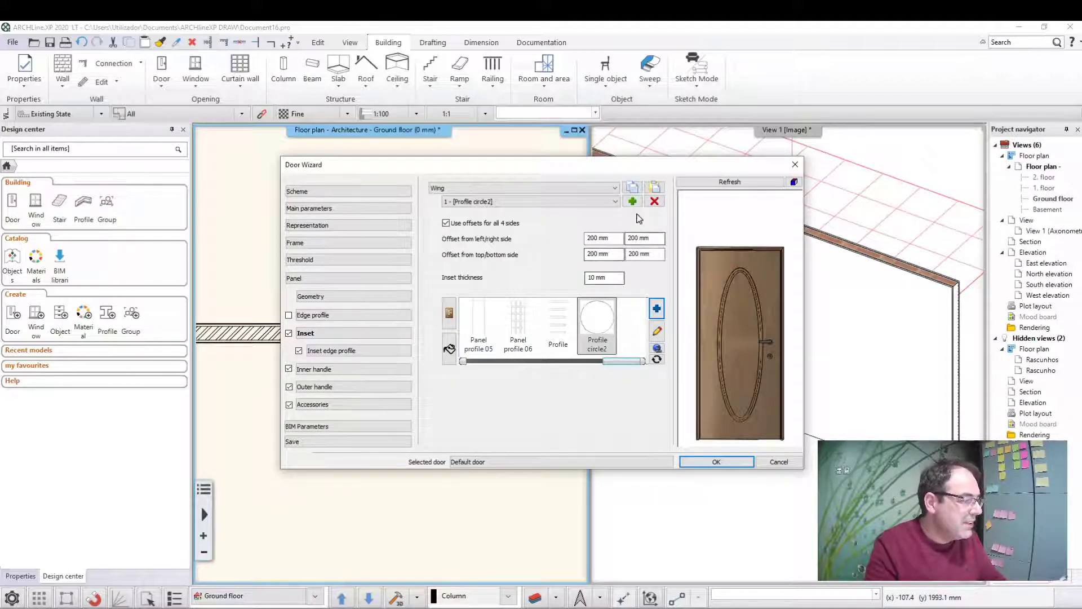
Set the inset's top/bottom offset to 1300 mm and view it in 3D
click(598, 238)
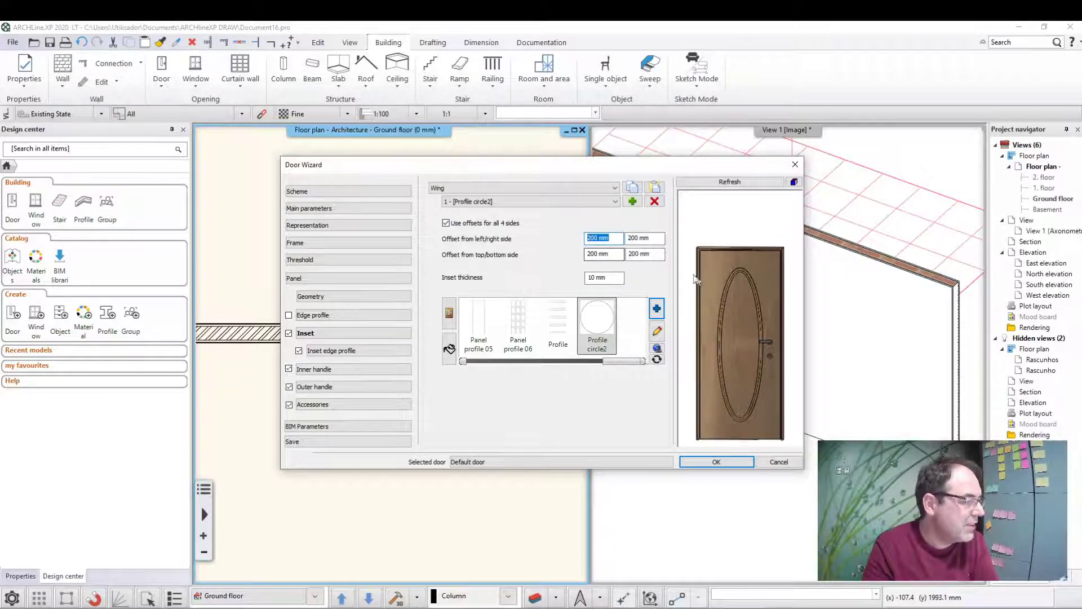
click(656, 255)
text(150)
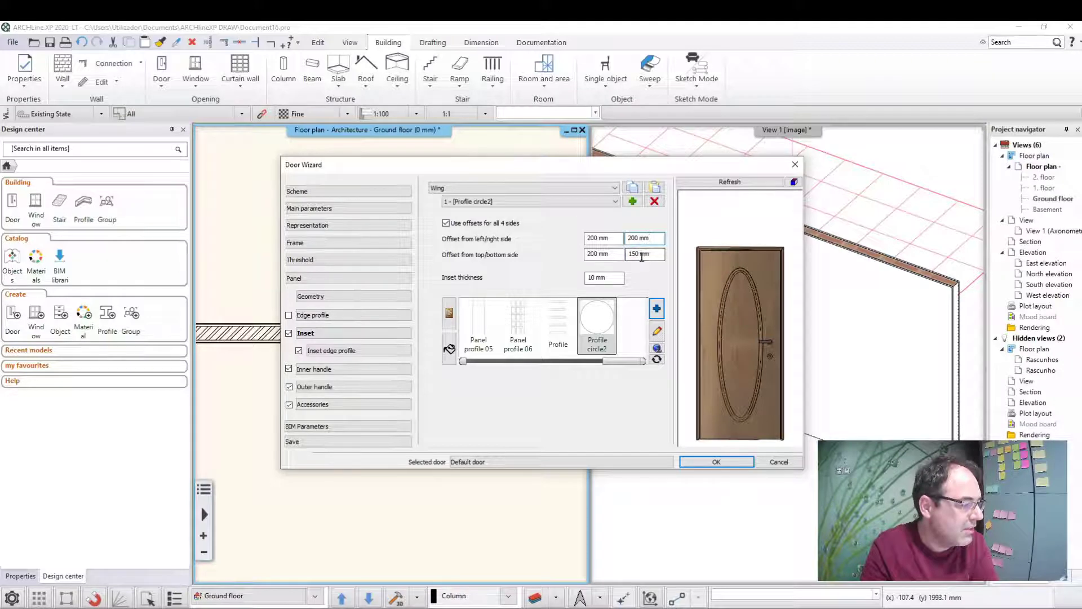
text(0)
click(733, 182)
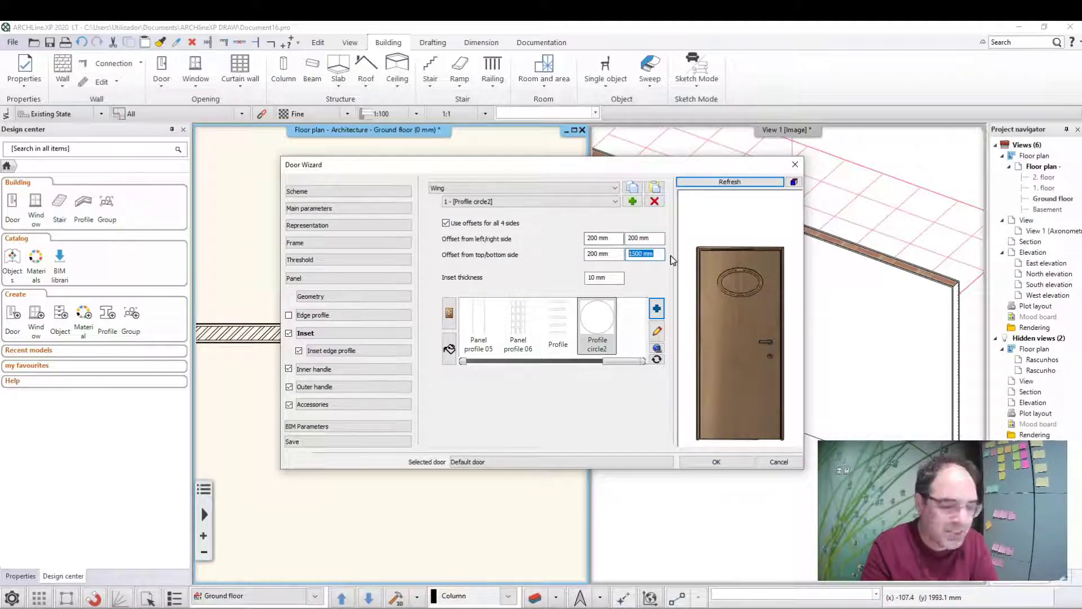
text(1300)
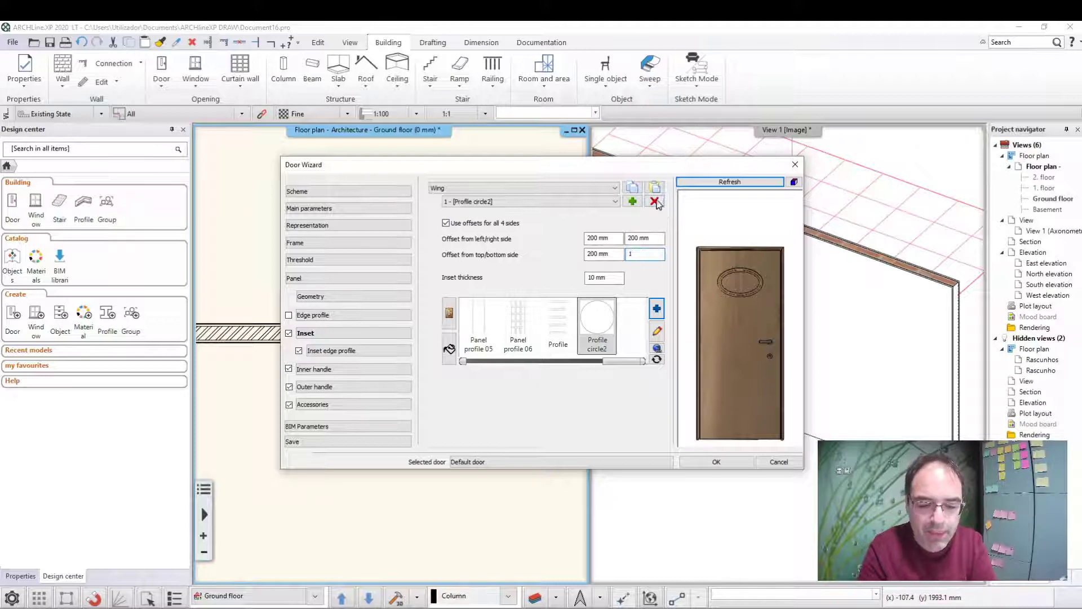
click(706, 182)
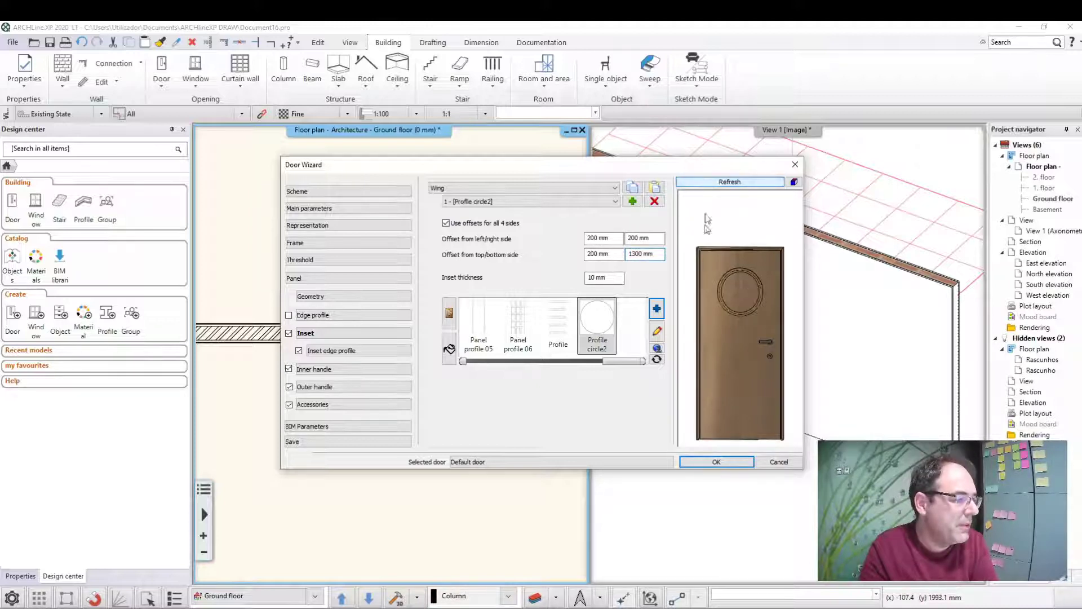
scroll(740, 294, up, 1)
scroll(755, 307, up, 2)
scroll(747, 306, up, 2)
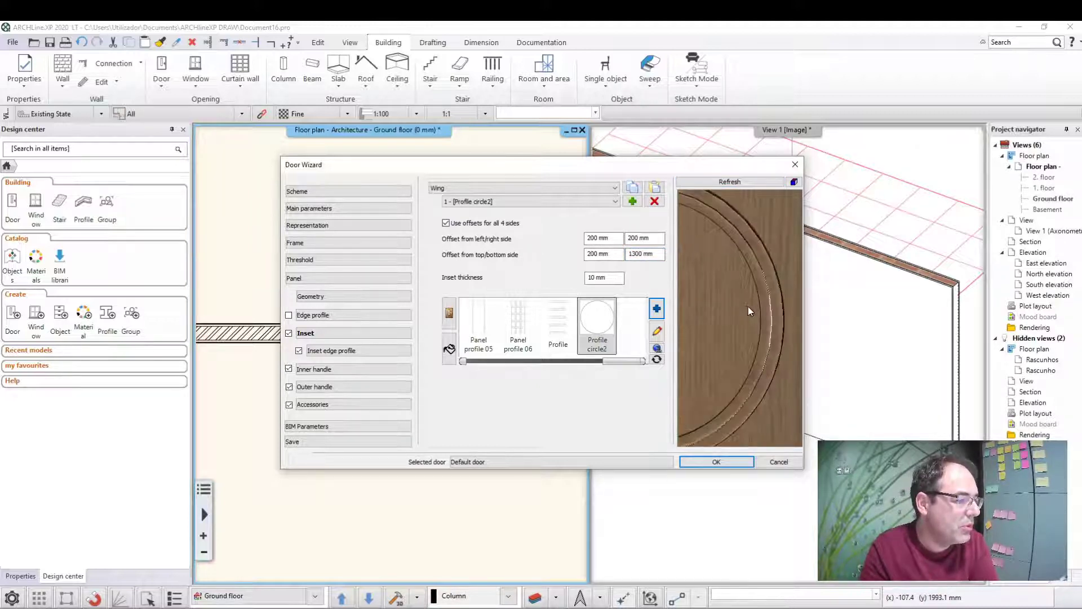
middle_drag(742, 313, 769, 301)
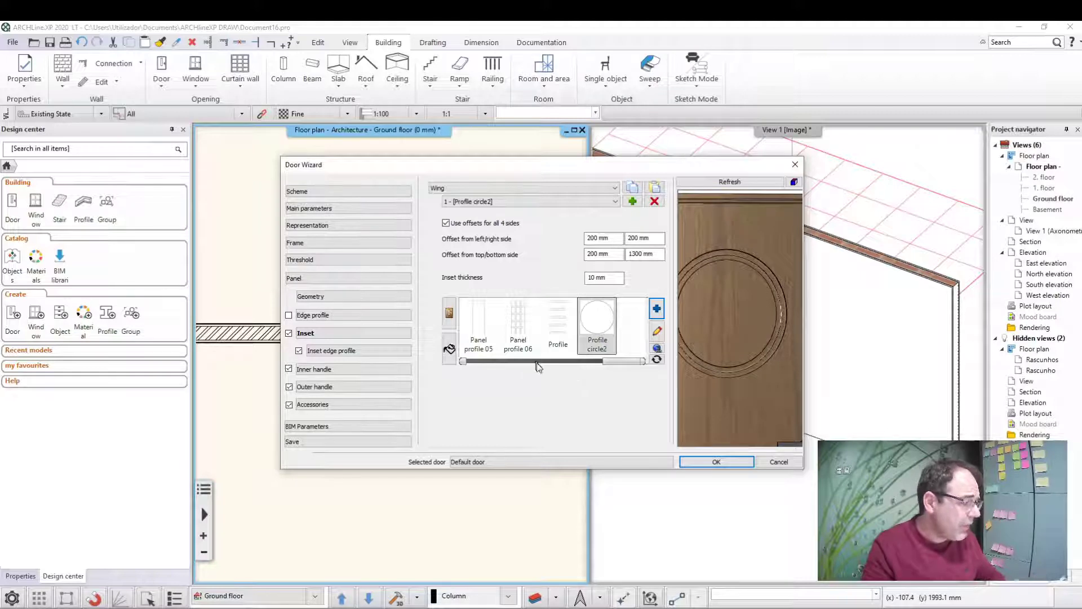
scroll(765, 353, down, 2)
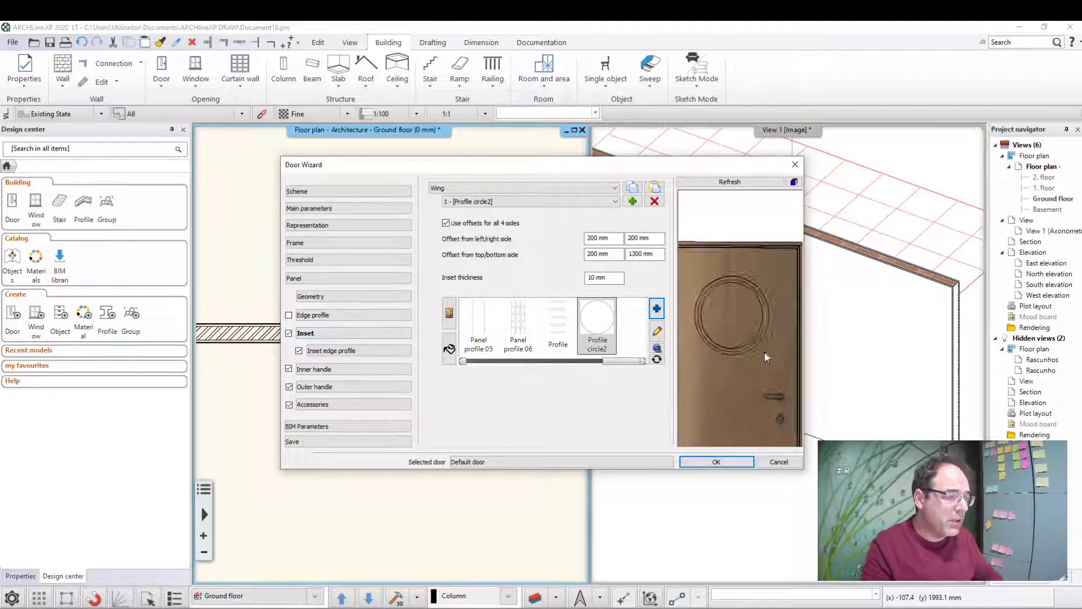
scroll(755, 350, down, 2)
scroll(738, 344, down, 2)
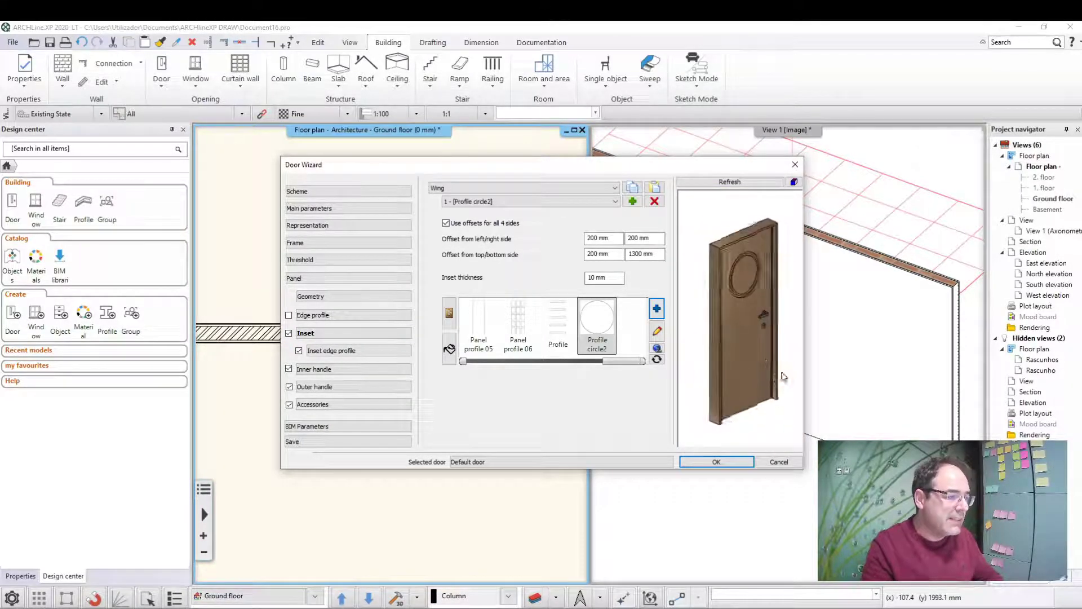
drag(736, 344, 723, 291)
Turn off the door panel's circular inset and review the inner handle, outer handle and accessories settings
click(301, 335)
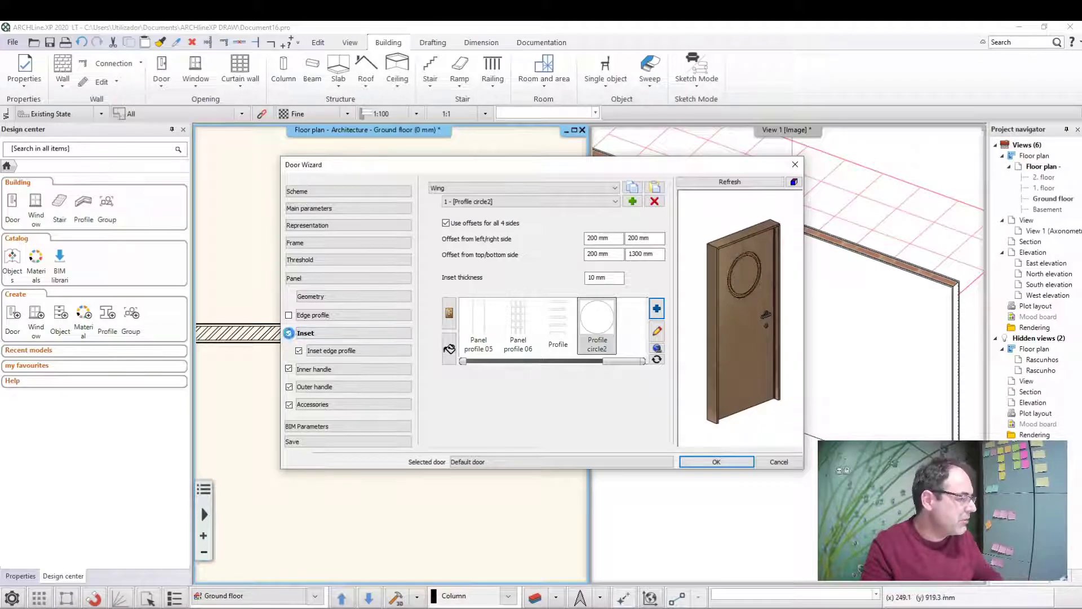
click(324, 368)
click(324, 387)
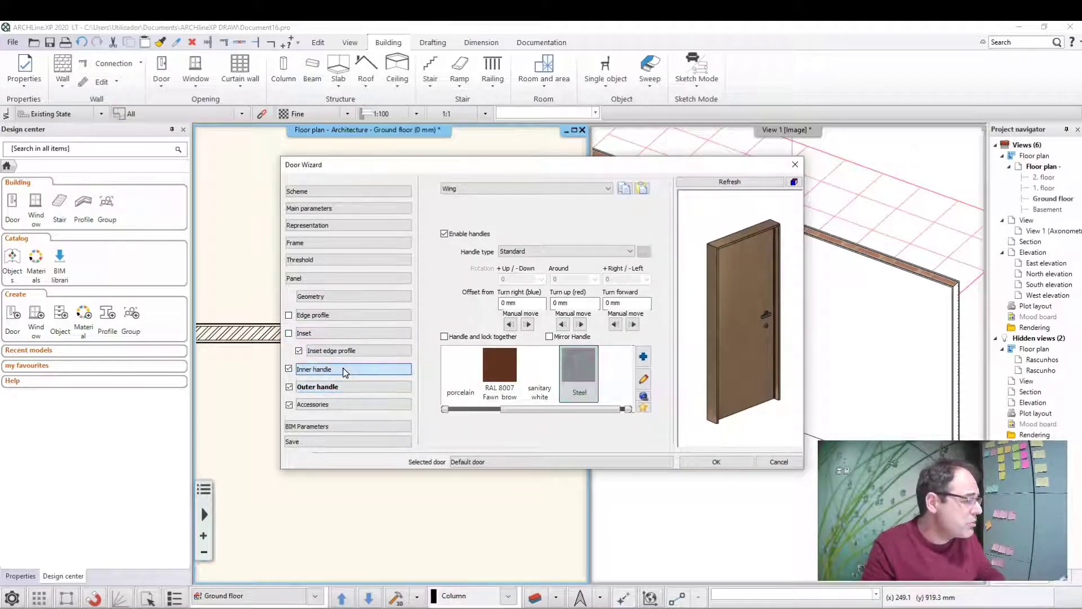
click(325, 369)
click(343, 406)
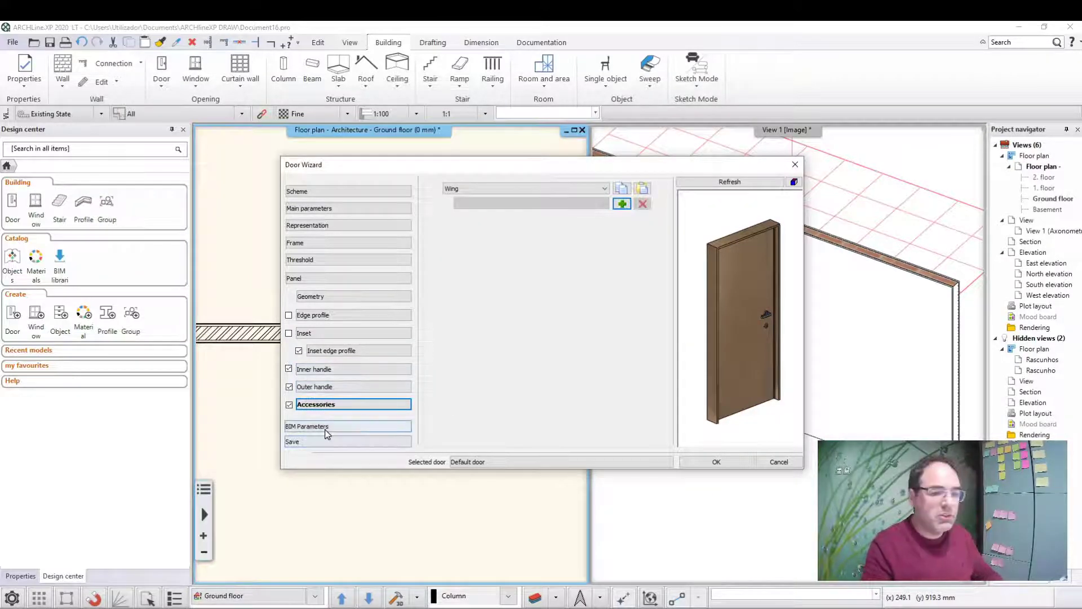
click(307, 444)
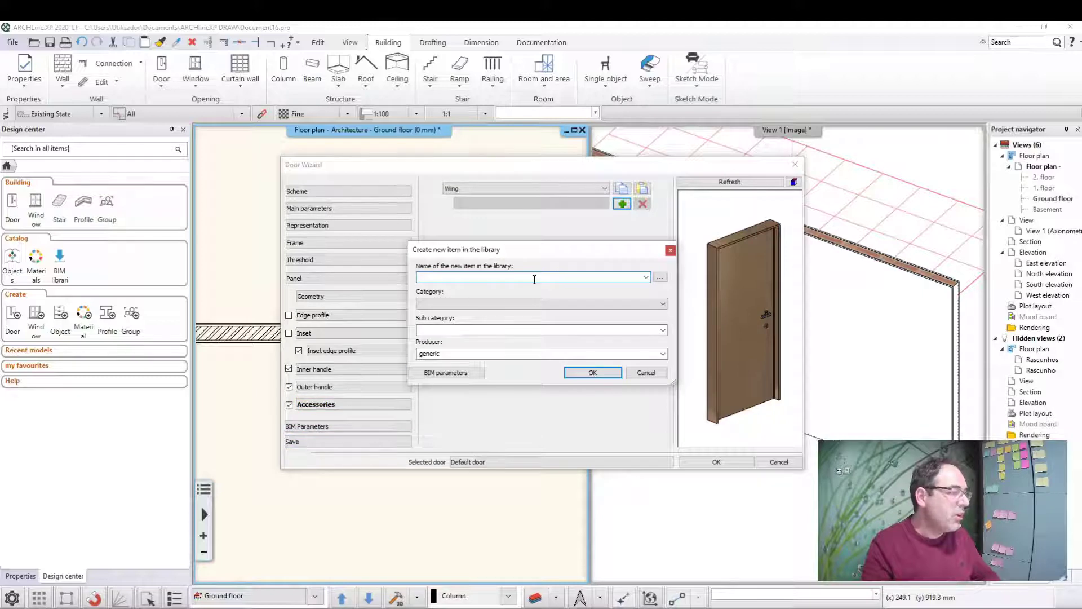
Store the door as 'Porta-vai-vem 900x2000' in sub category Portas Interiores with producer ibercad
click(646, 372)
click(718, 461)
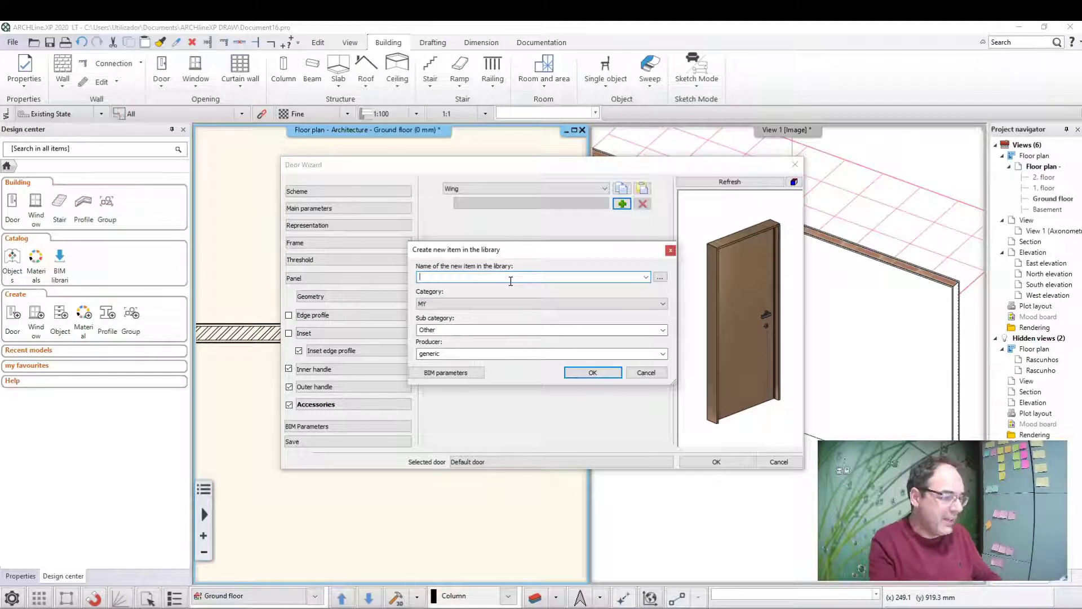
text(Pl)
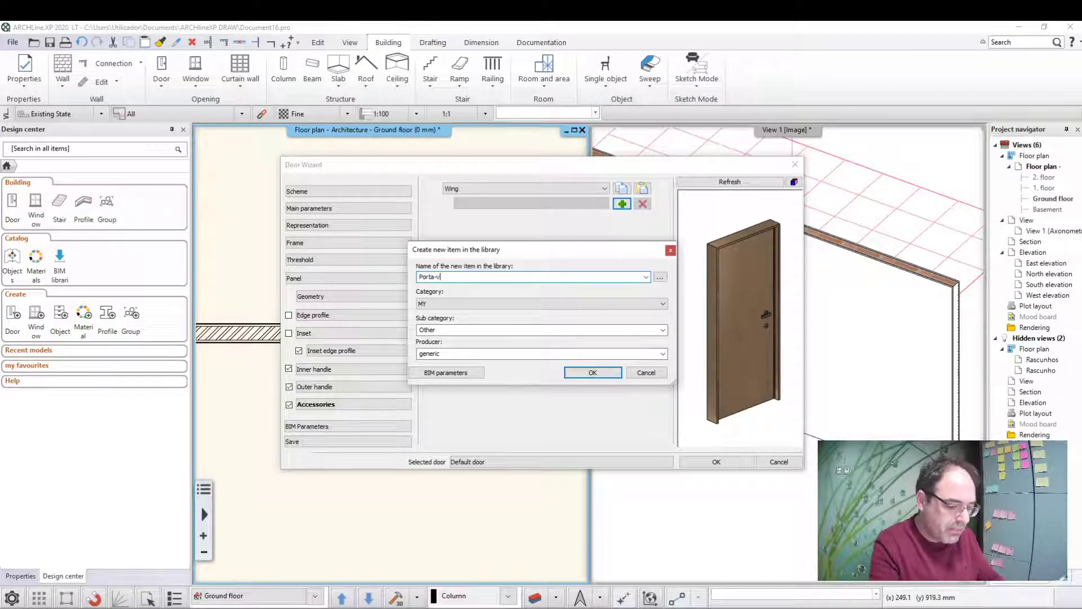
text(l)
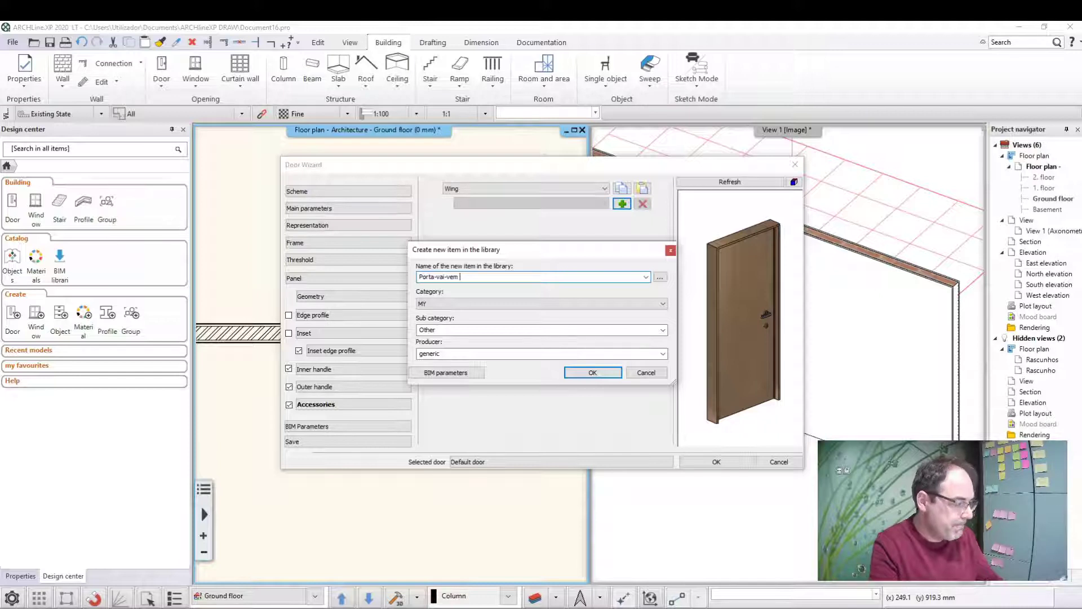
text(00)
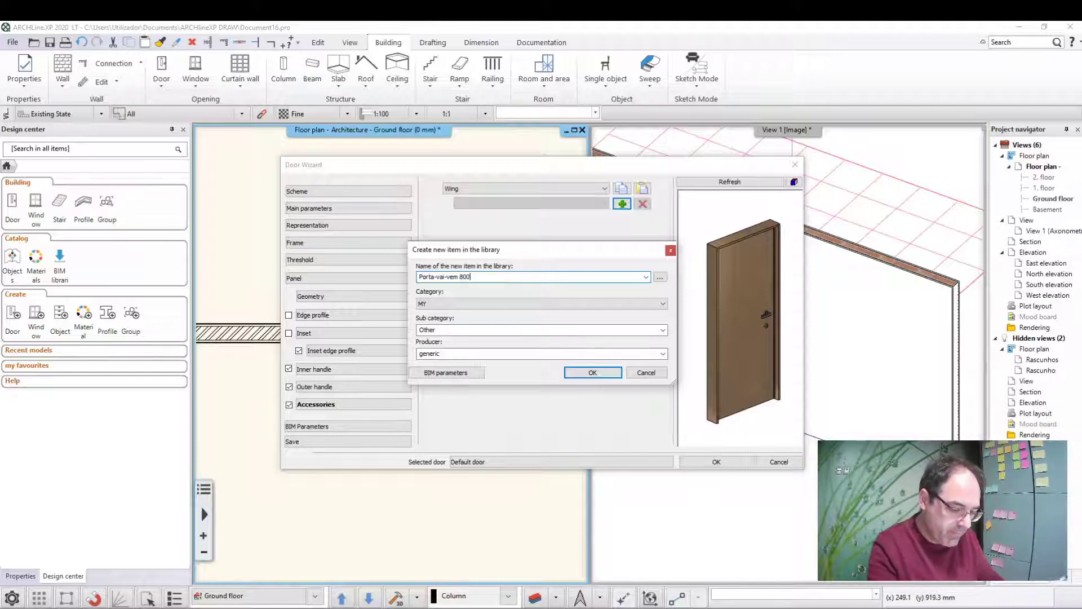
key(BackSpace)
key(BackSpace)
key(BackSpace)
text(900x2000)
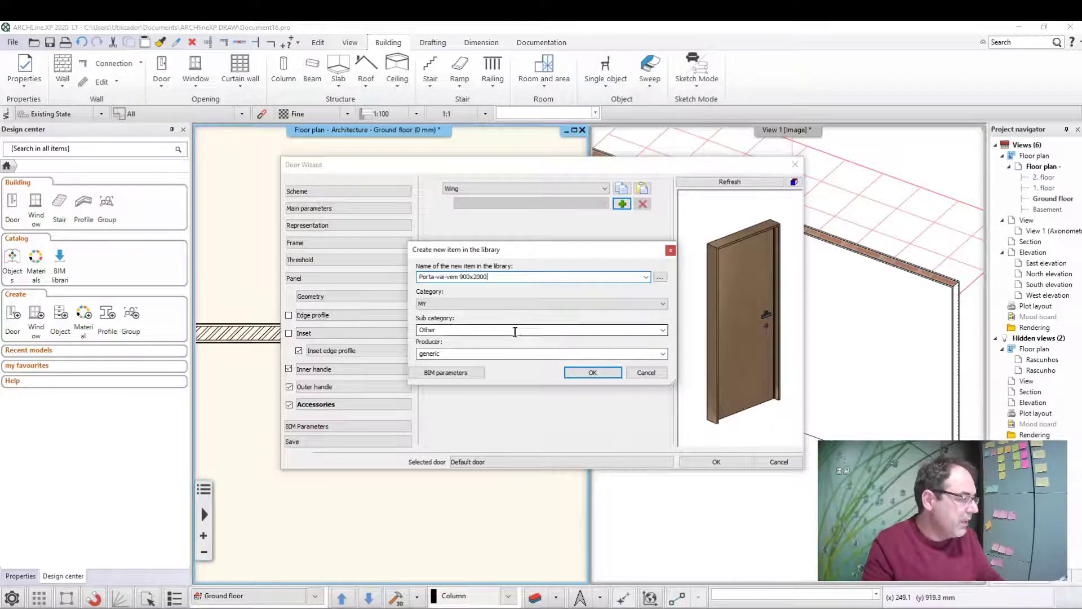
click(663, 330)
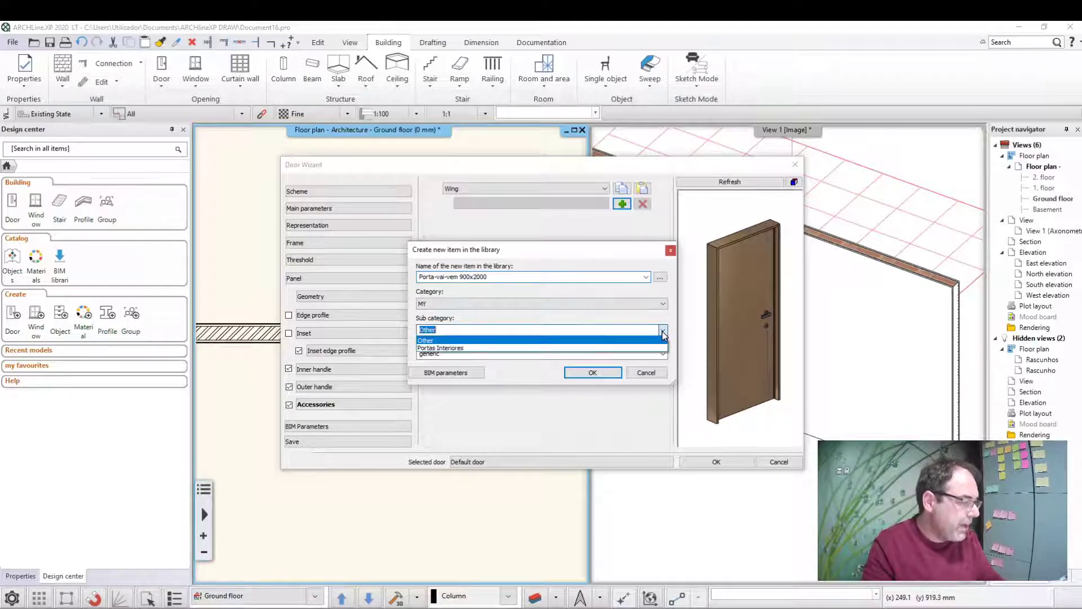
click(485, 349)
click(496, 354)
text(i)
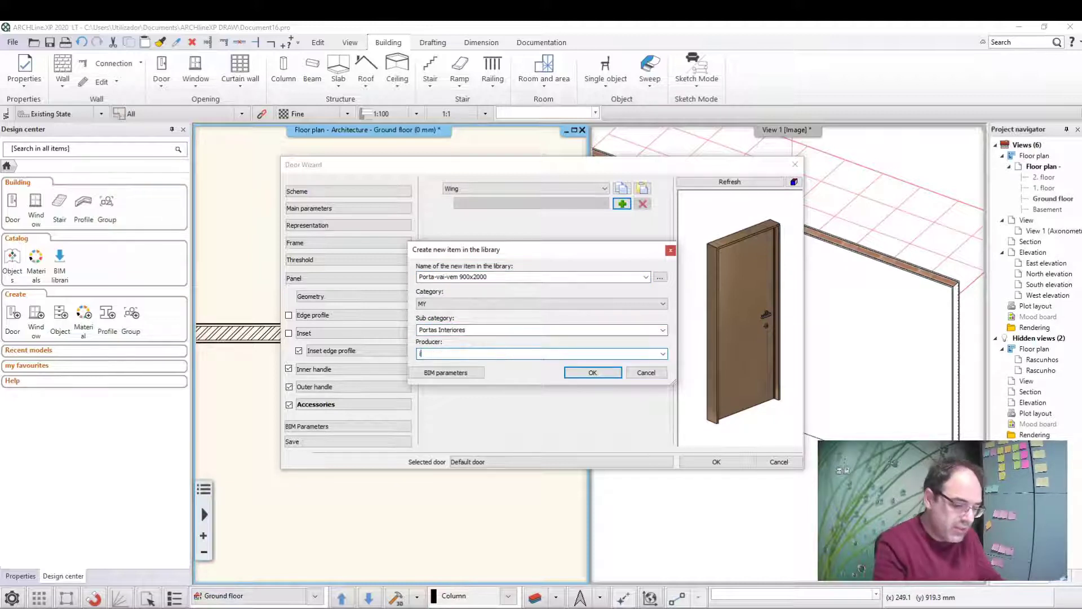
text(berca)
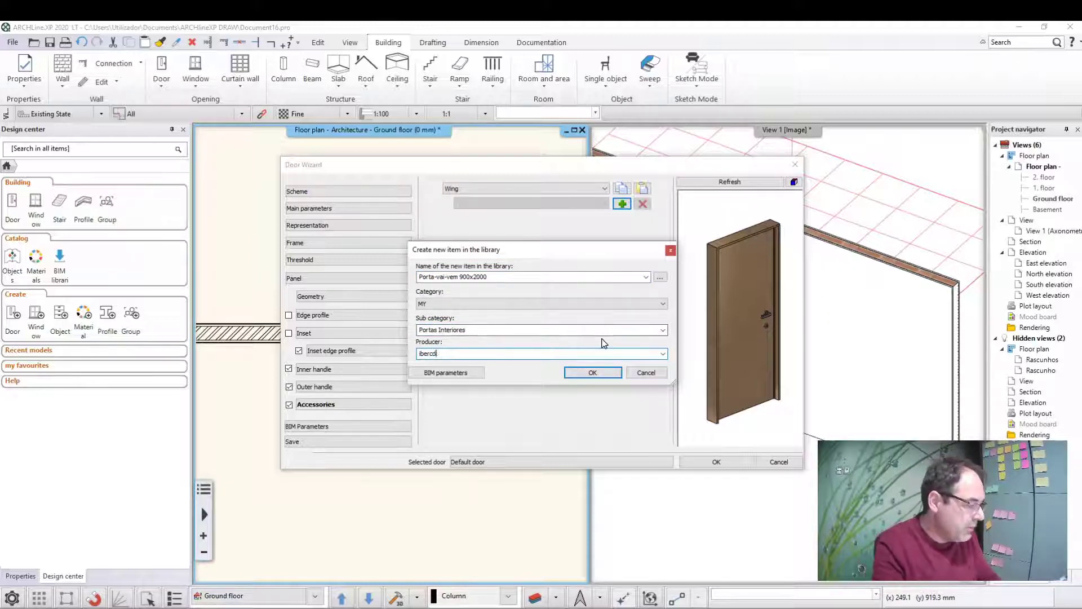
text(c)
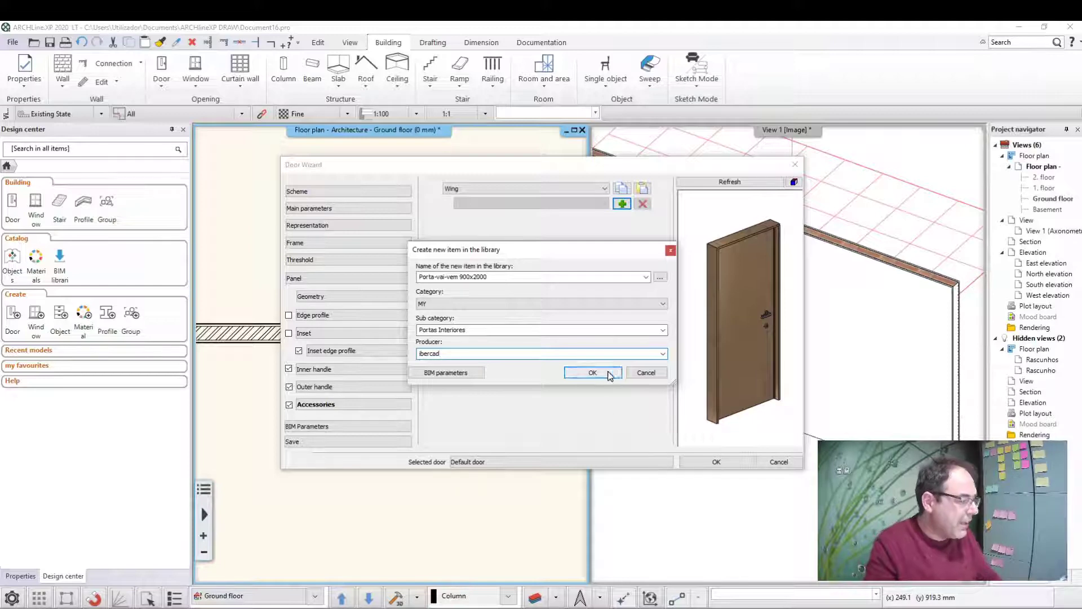
click(605, 373)
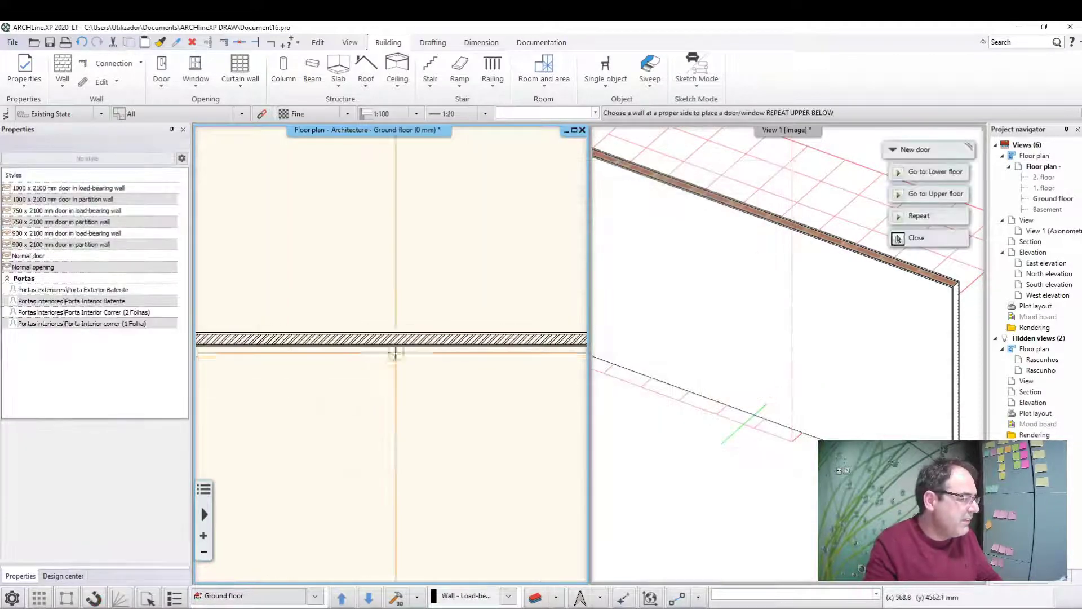
Insert a Porta Interior Batente door into the ground-floor wall and set its swing side
key(Escape)
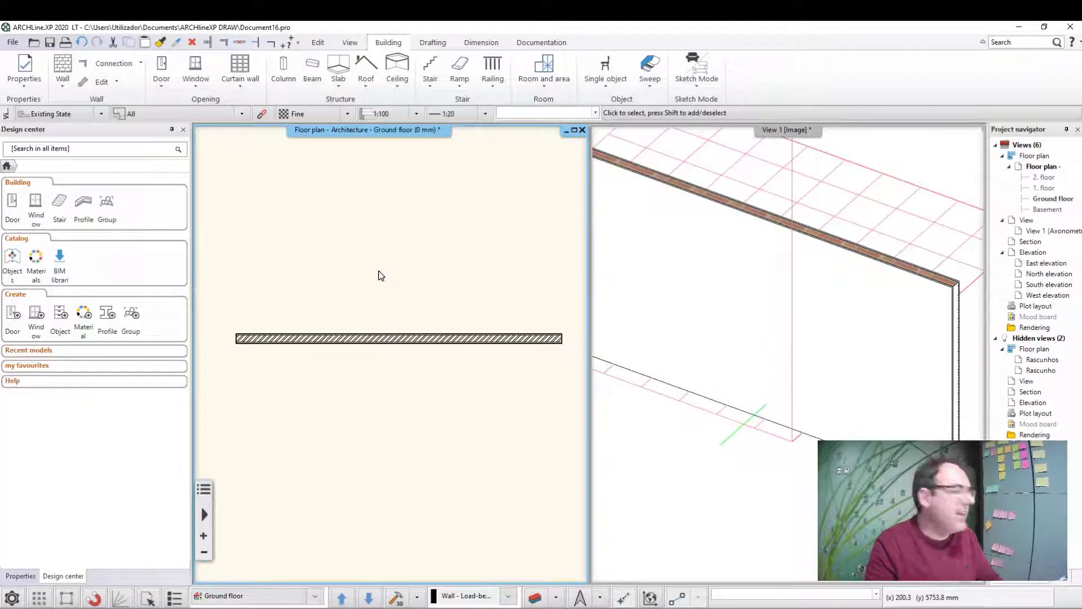
click(160, 90)
click(182, 279)
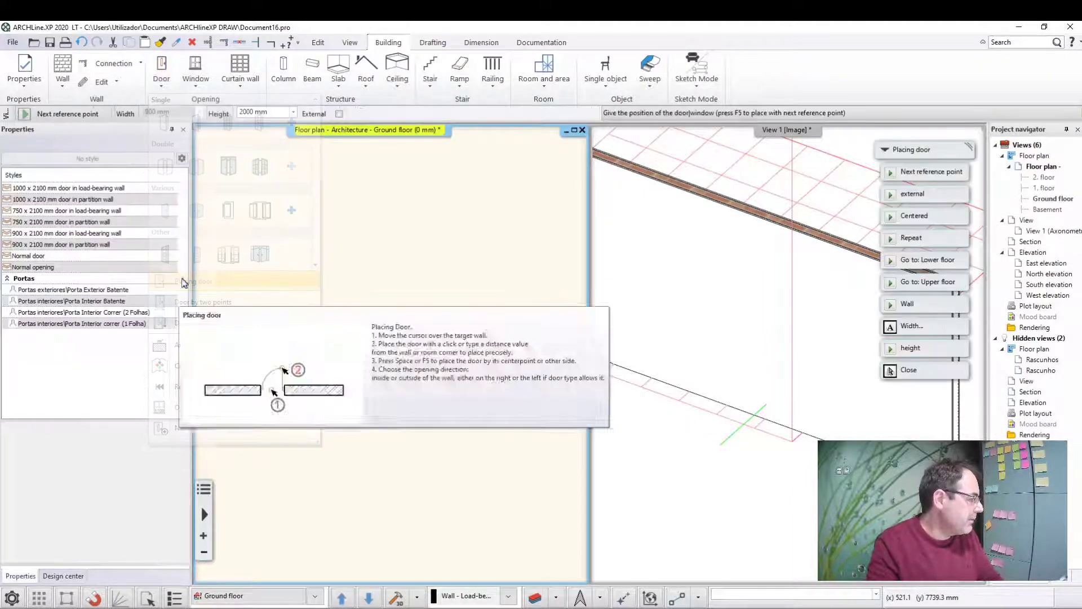
click(43, 300)
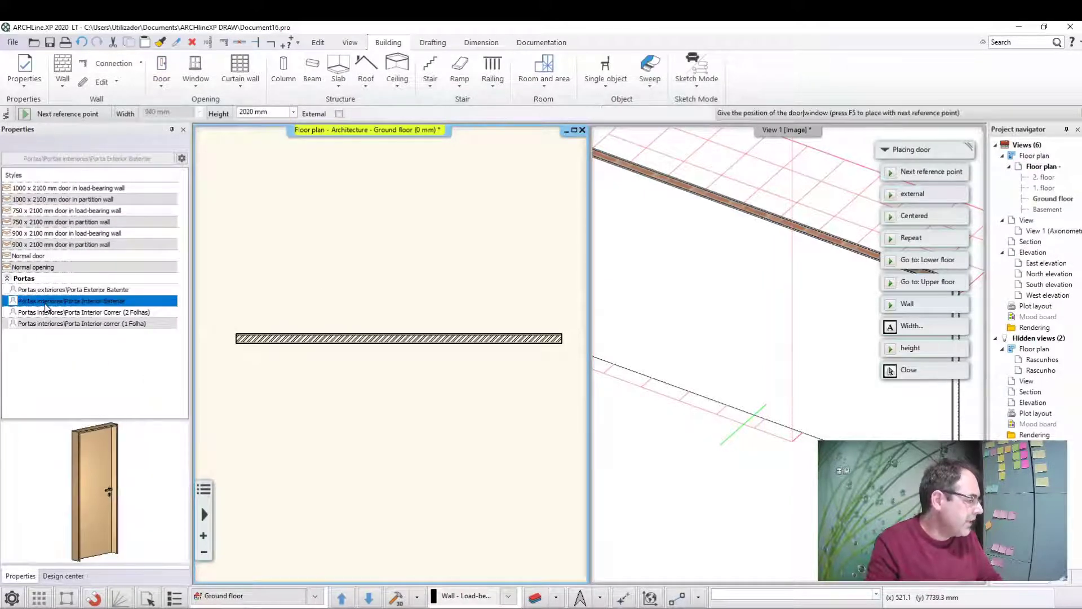
click(67, 291)
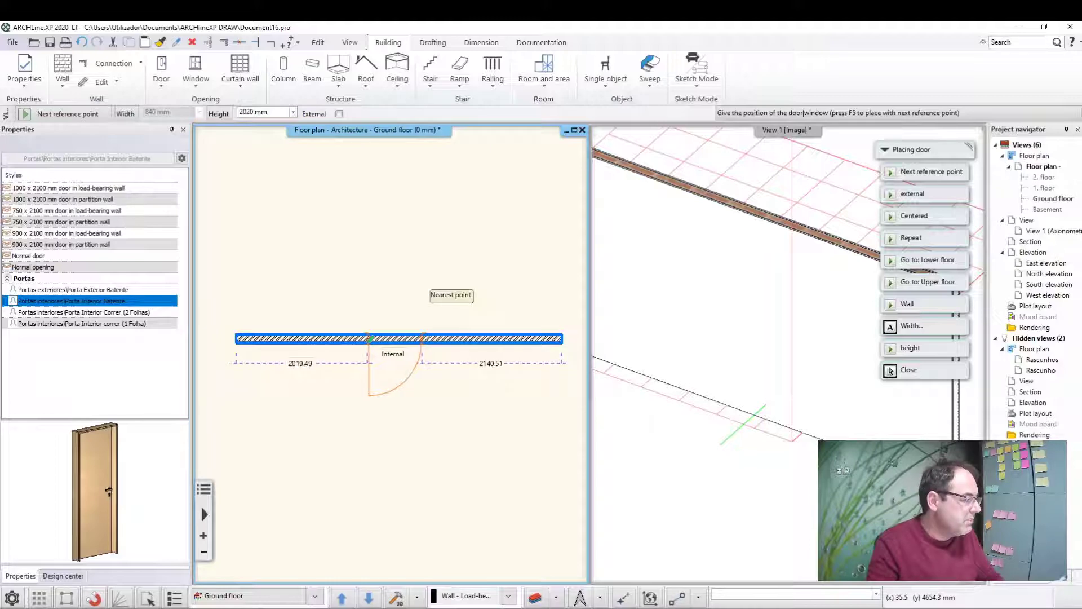
click(371, 339)
click(370, 380)
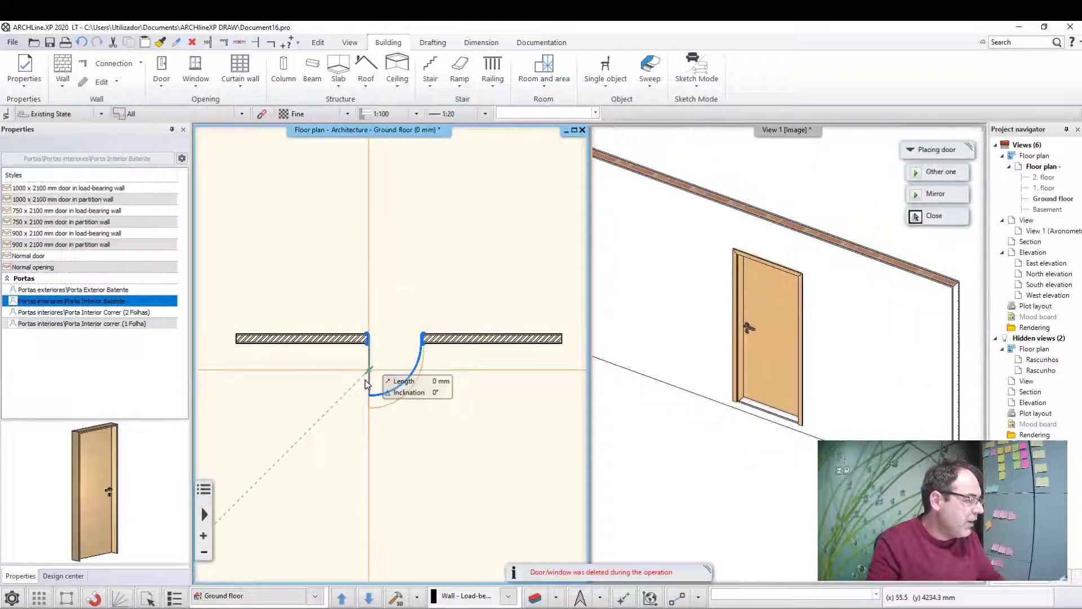
Change the placed door's width from 840 mm to 940 mm, keeping the 2020 mm height
key(Escape)
scroll(392, 415, up, 2)
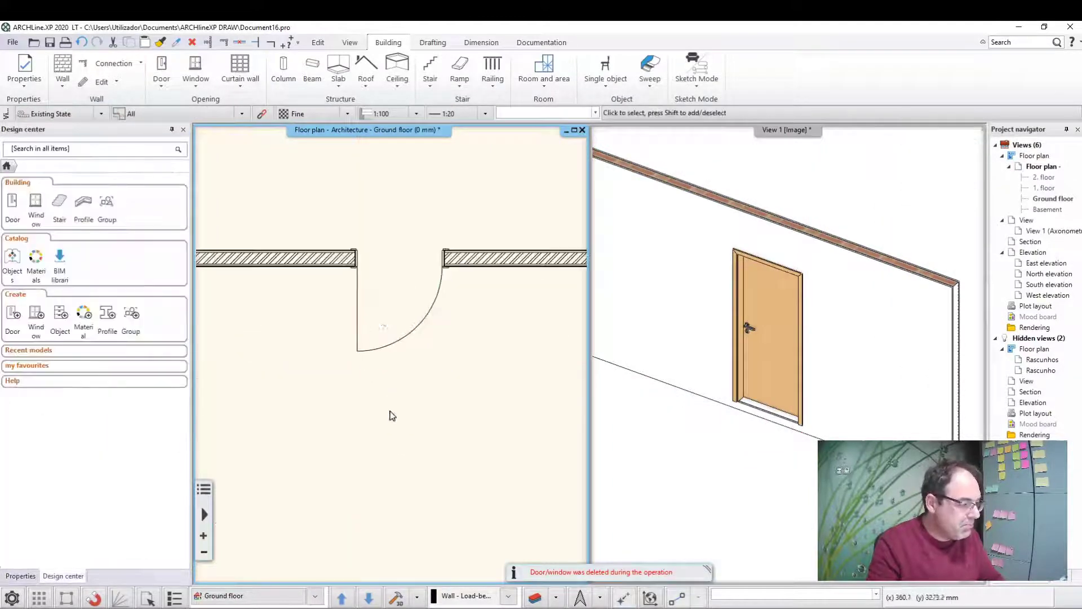
click(357, 279)
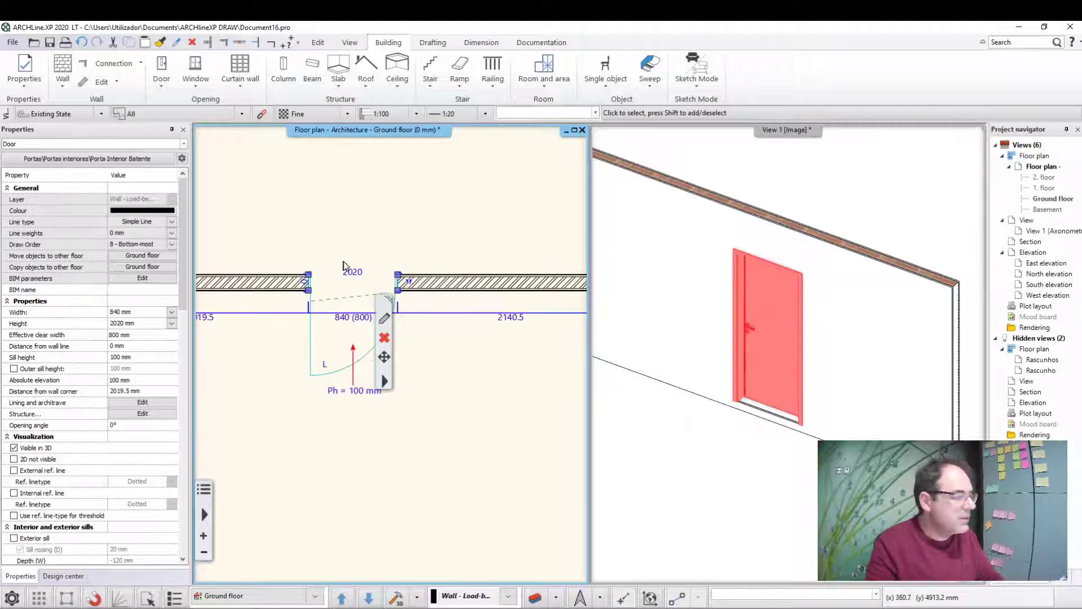
click(361, 272)
key(Return)
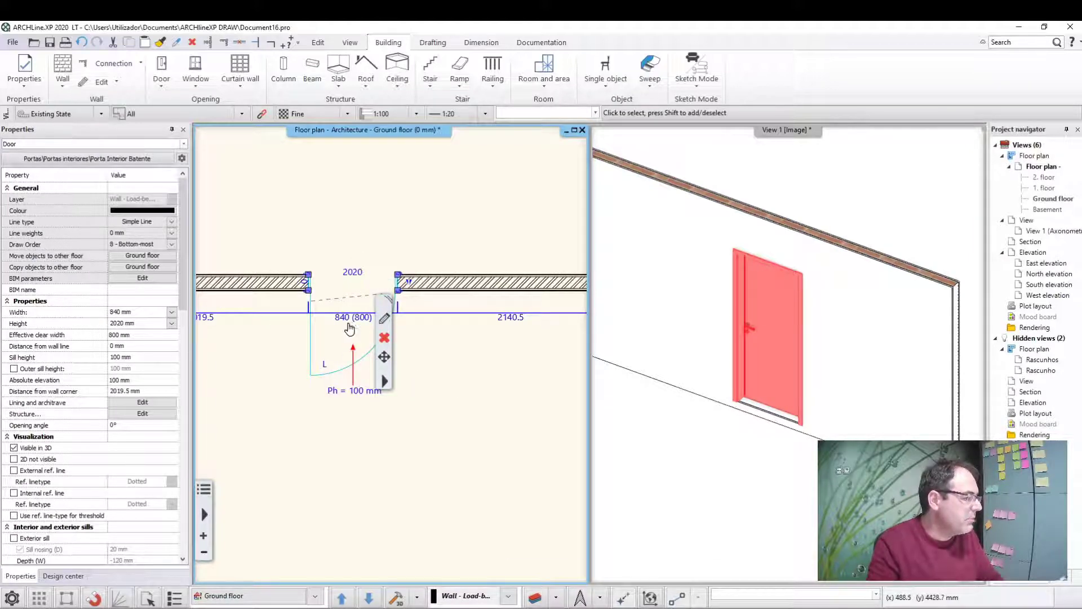
click(350, 318)
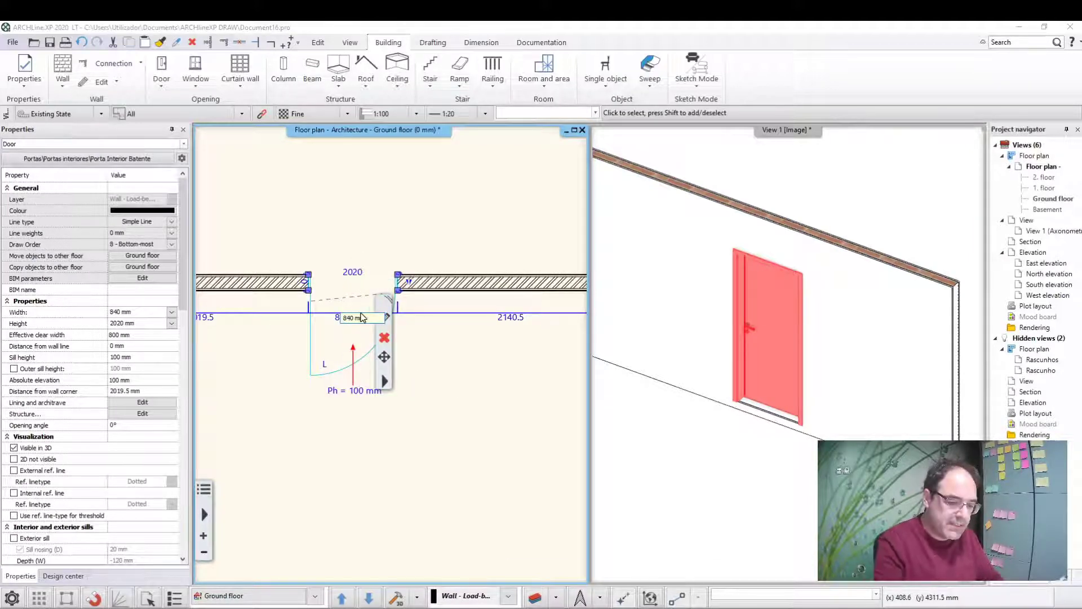
text(940)
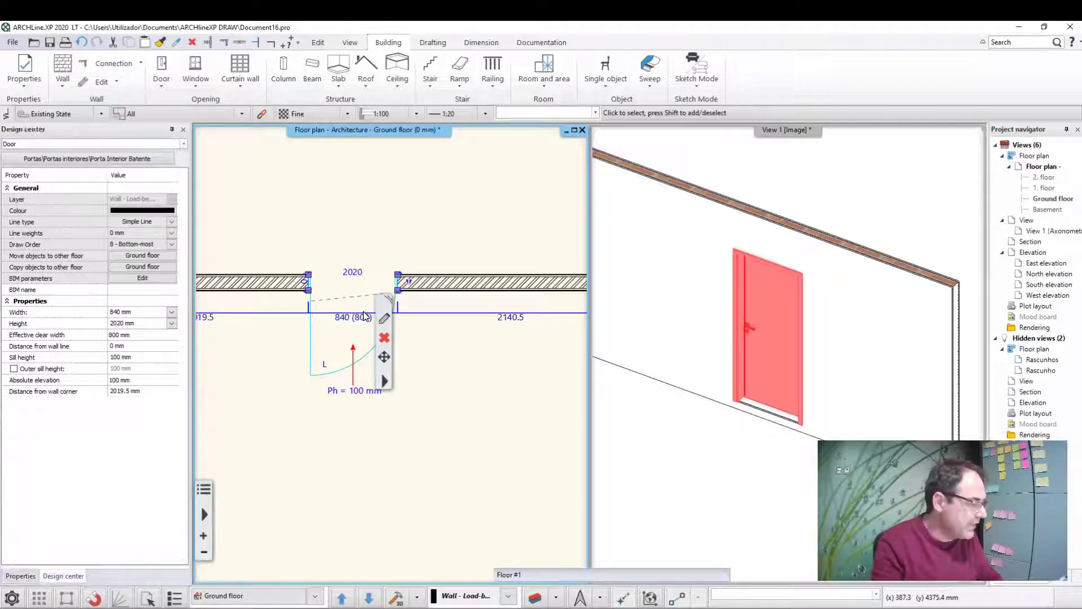
key(Return)
click(440, 372)
scroll(445, 394, up, 2)
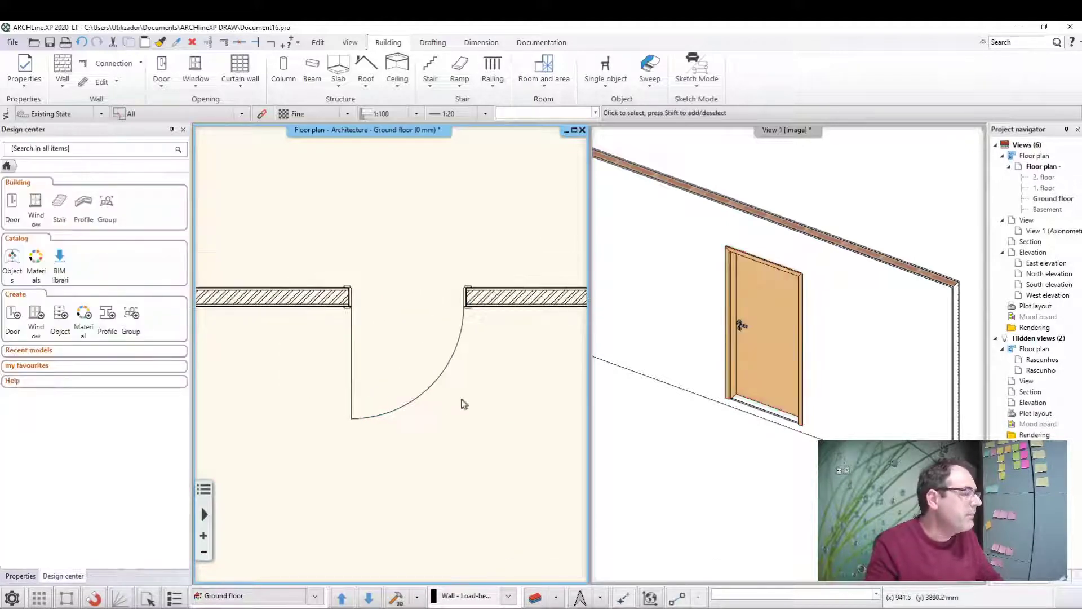
scroll(395, 338, down, 1)
click(374, 314)
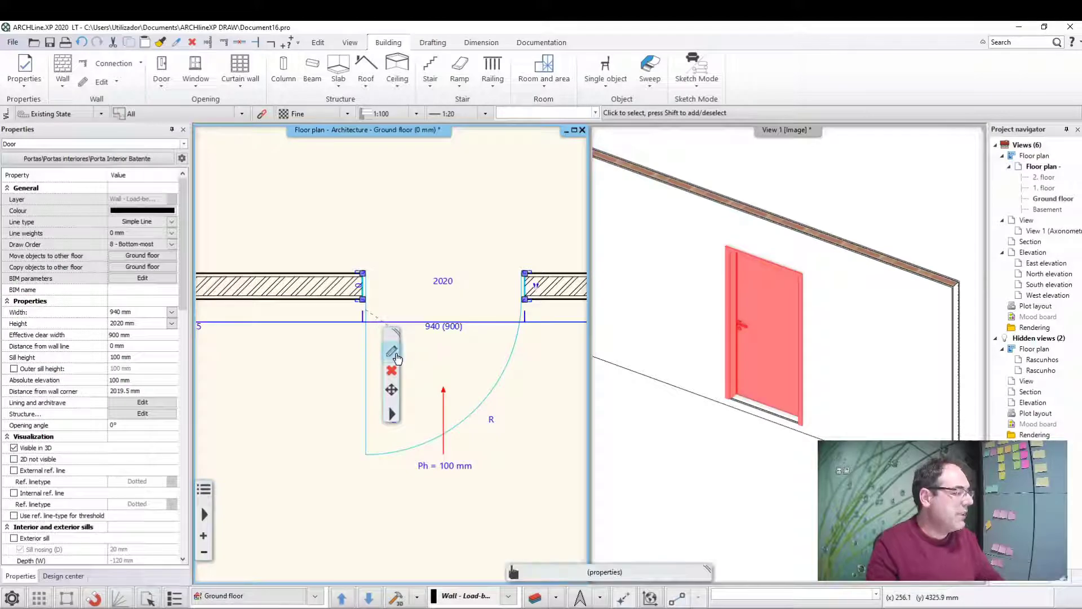
Replace the door model with My > Portas Interiores > Porta-vai-vem 900x2000, keeping its dimensions
click(392, 352)
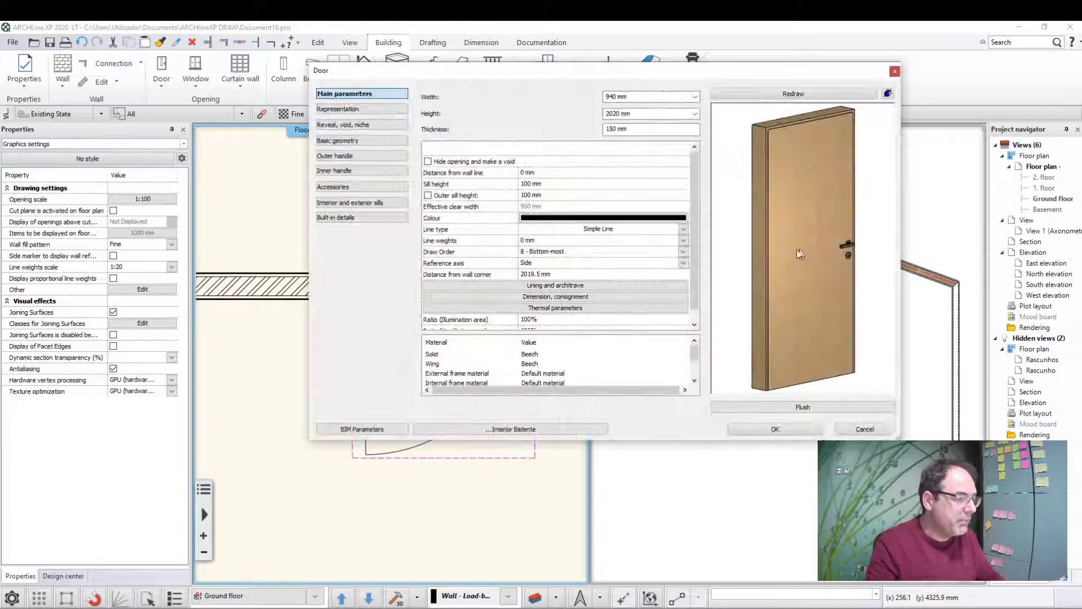
click(496, 429)
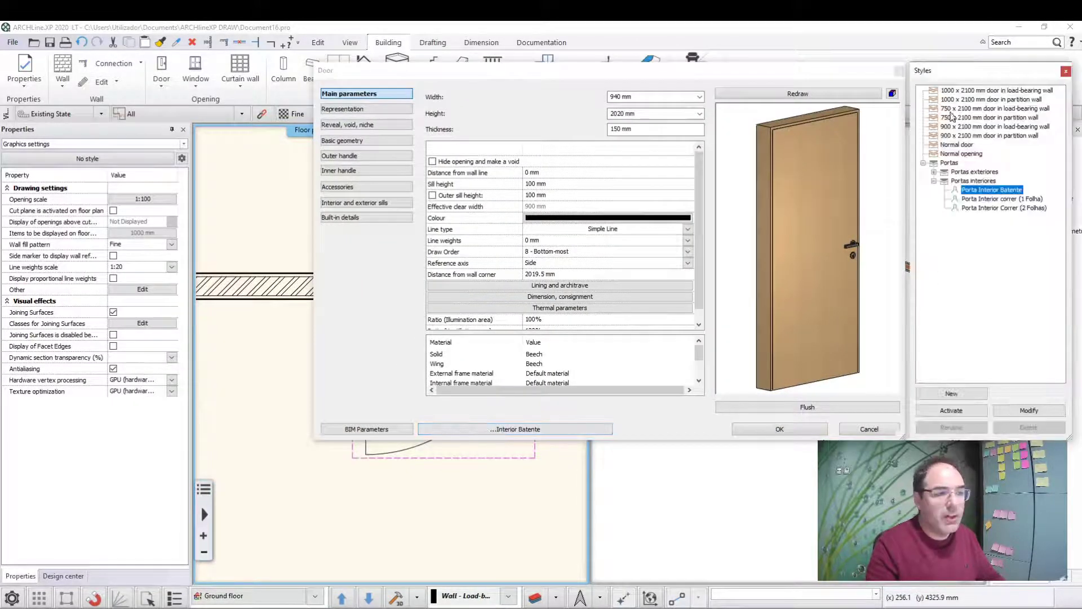
click(985, 206)
click(989, 191)
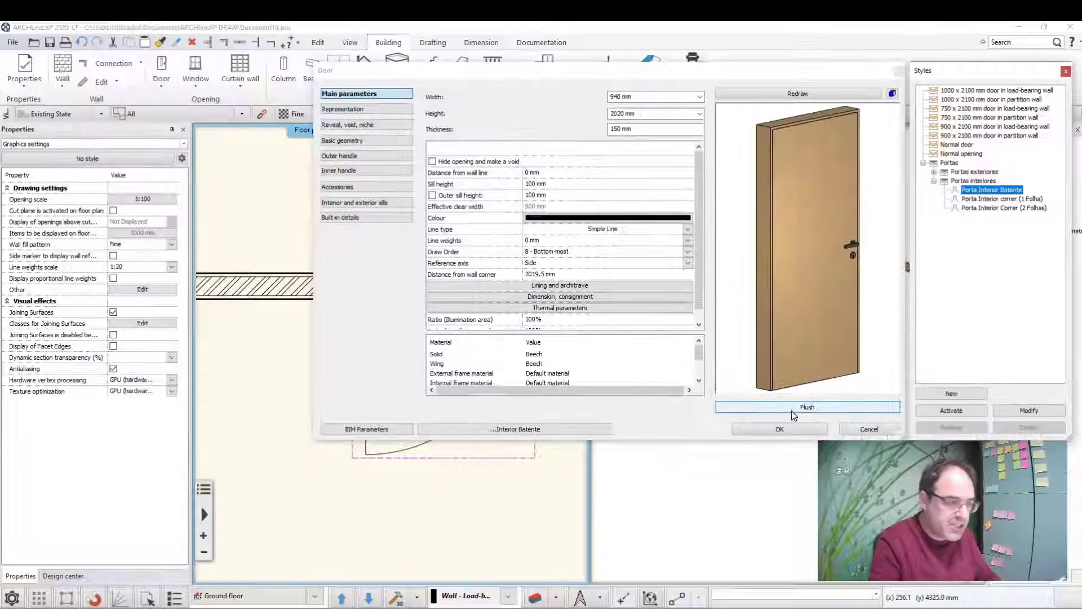
click(791, 410)
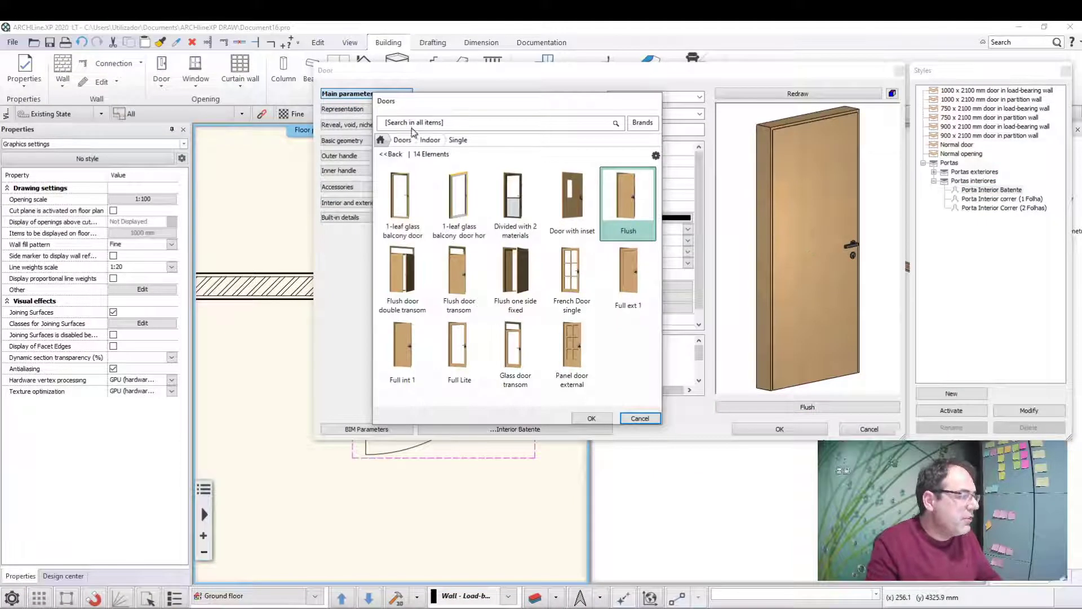
click(404, 140)
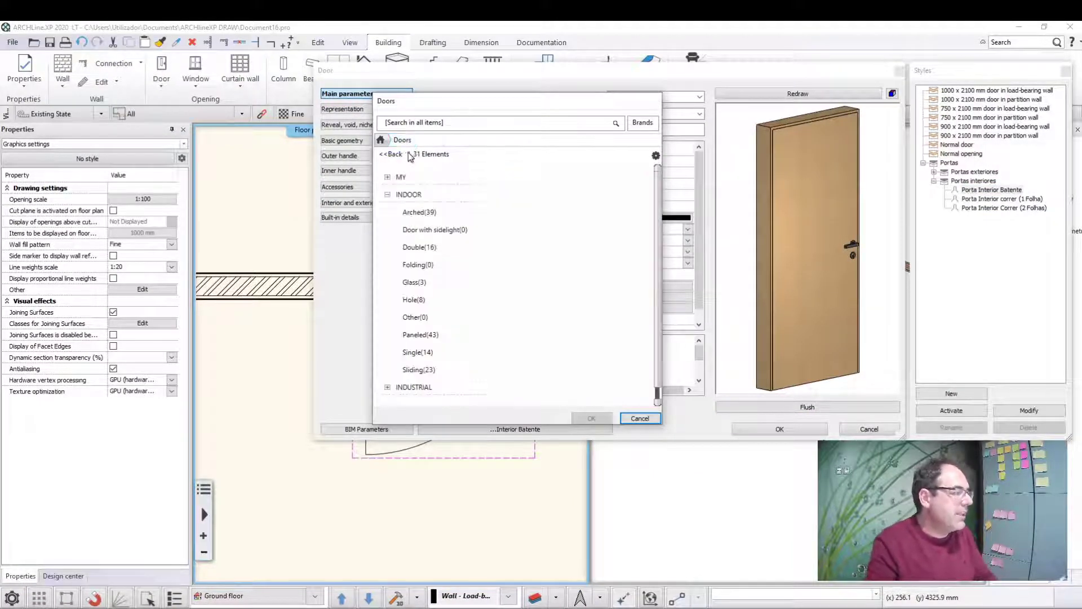
click(430, 213)
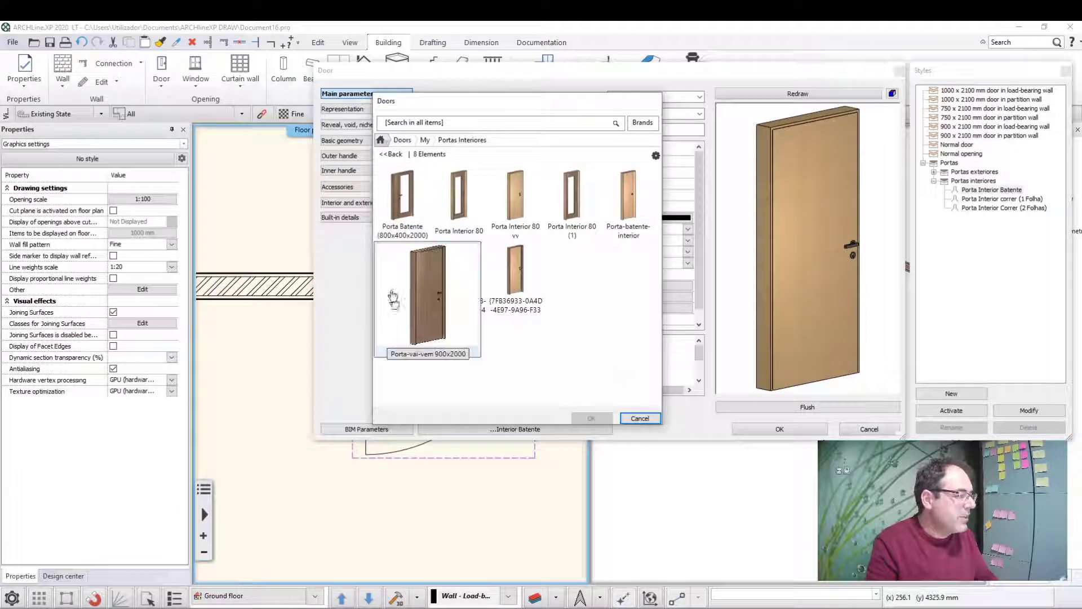
click(405, 273)
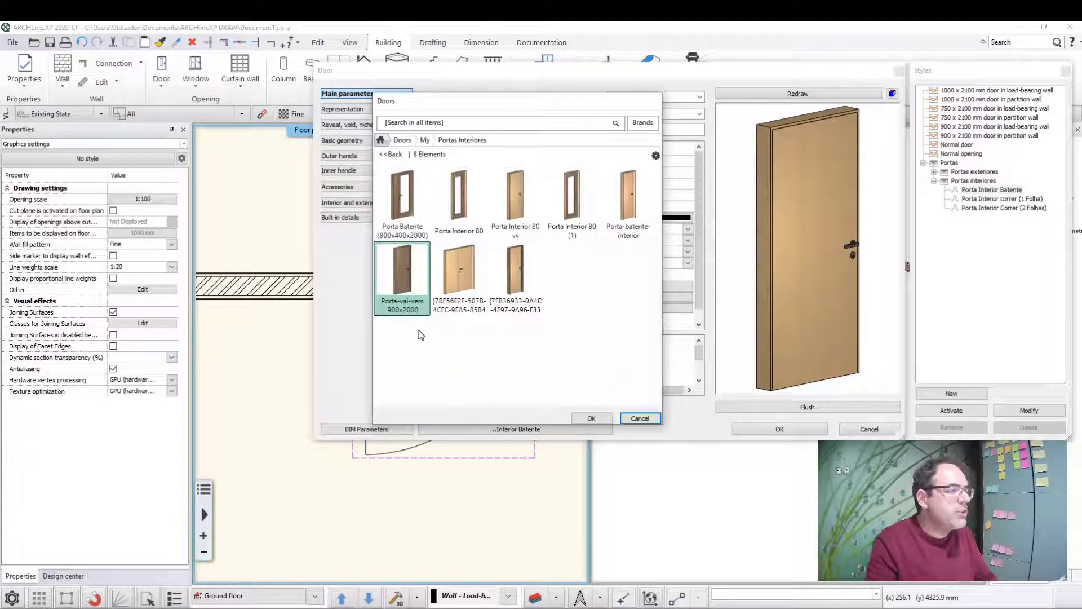
click(591, 418)
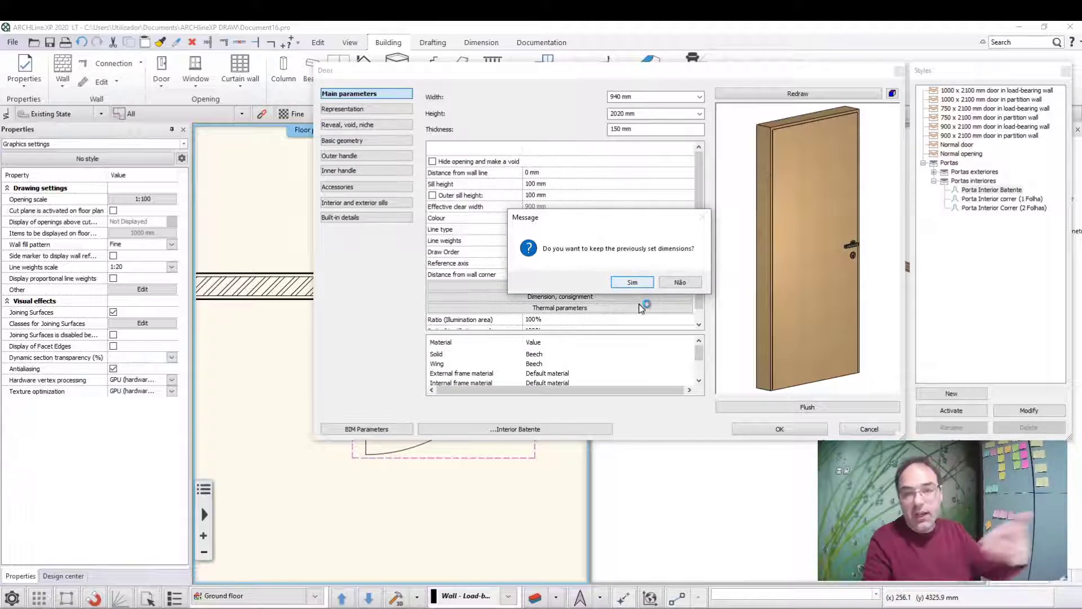
click(625, 282)
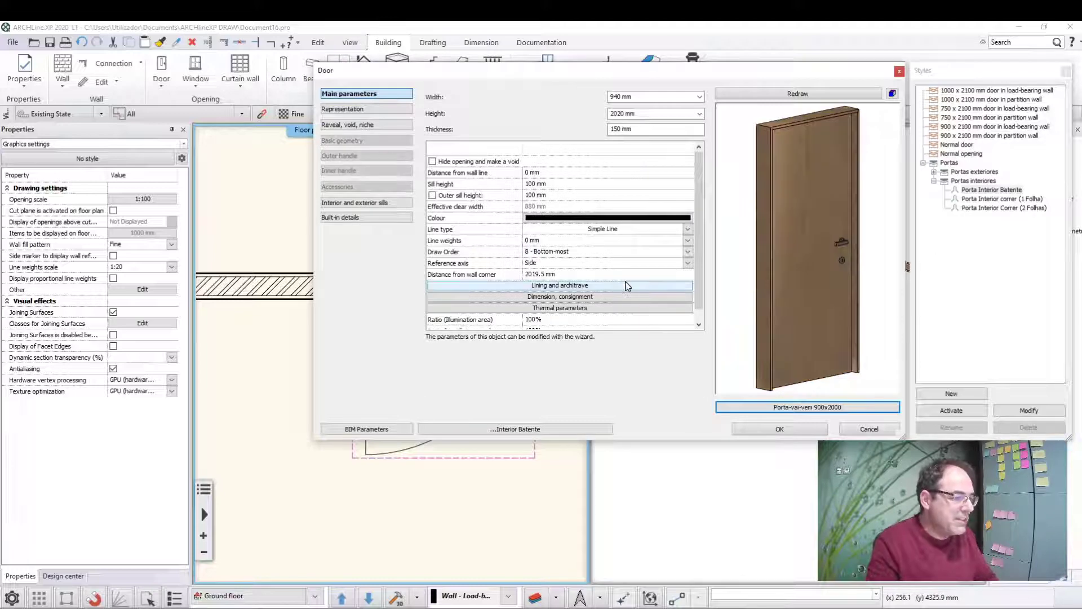
click(778, 430)
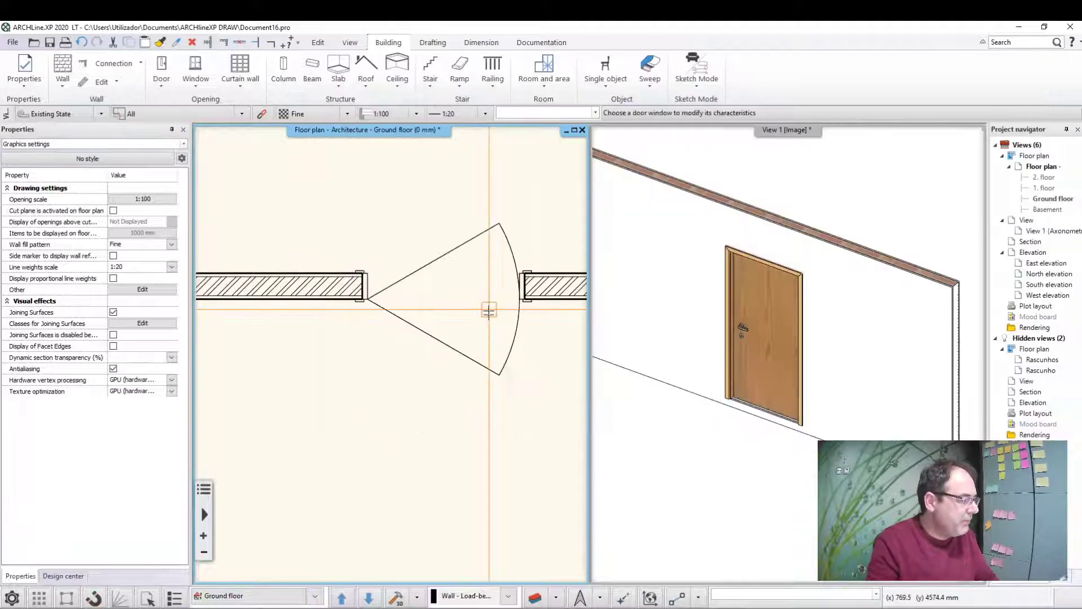
Zoom in on the double-swing door in the floor plan and select it
scroll(454, 289, up, 1)
scroll(446, 293, up, 1)
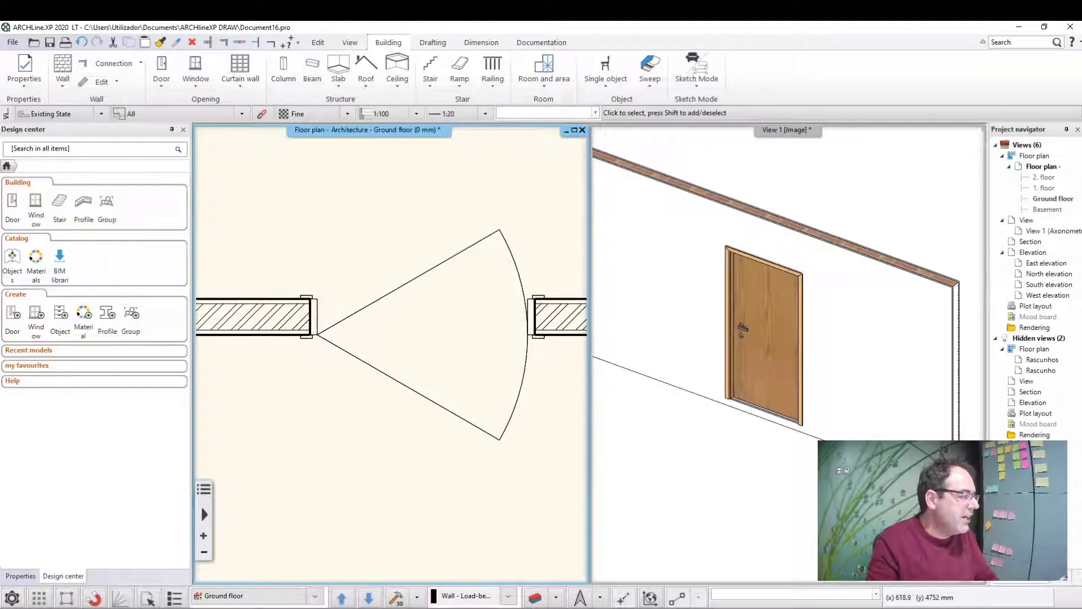
scroll(430, 327, up, 1)
click(490, 277)
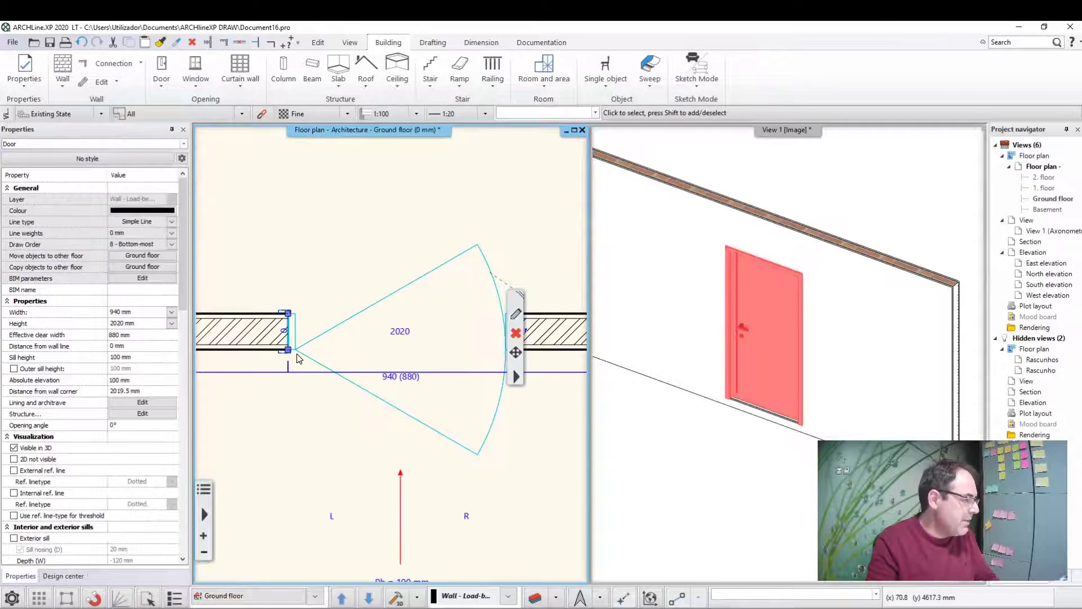
scroll(300, 354, up, 1)
scroll(255, 350, up, 1)
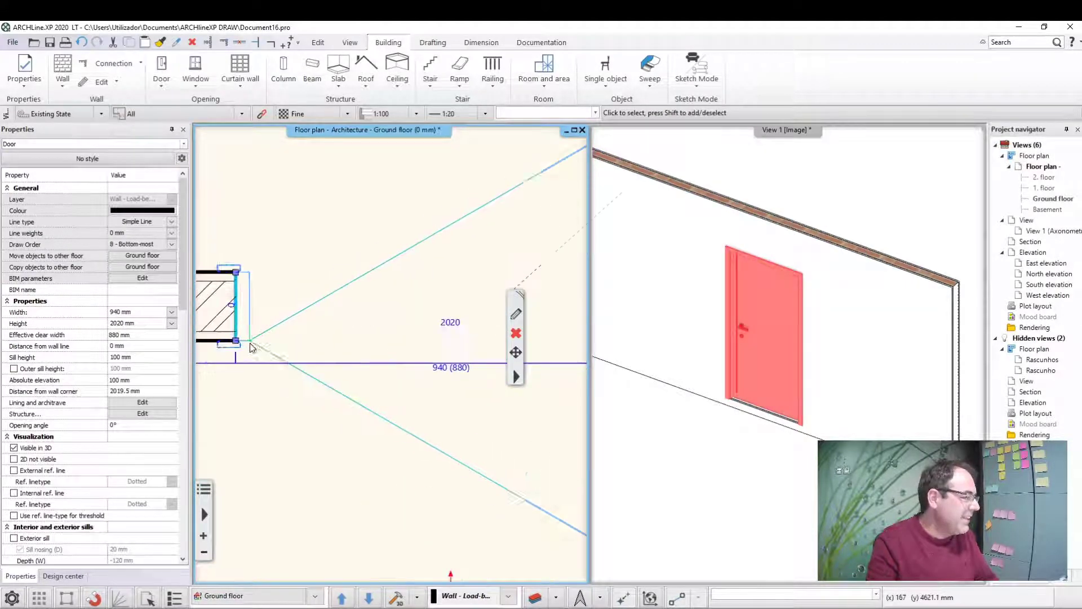
scroll(259, 338, down, 2)
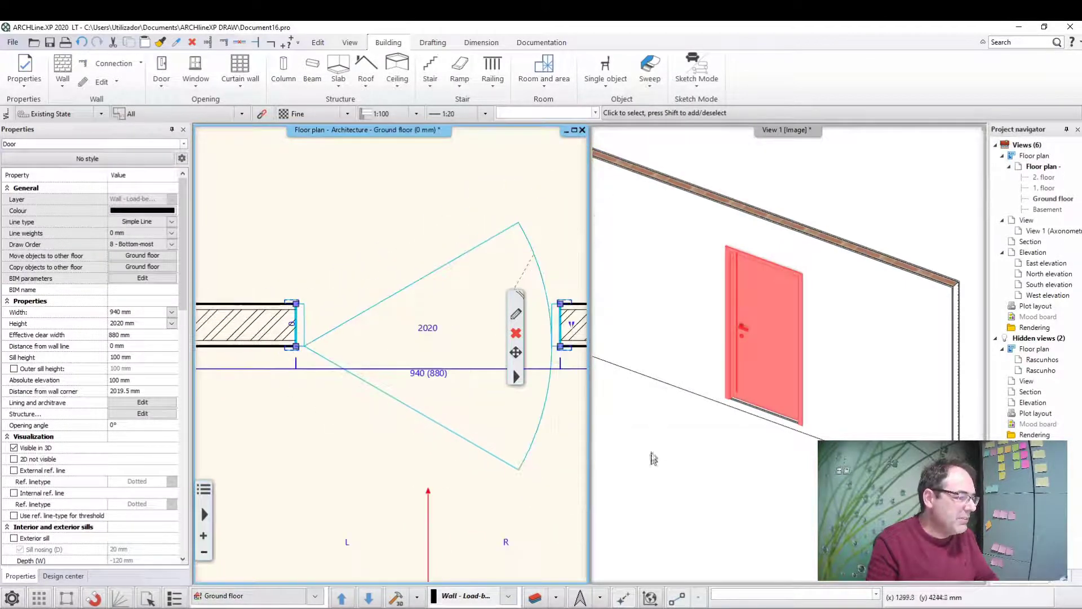
Orbit the 3D view to inspect the door's wood leaves and handle
click(727, 429)
mouse_move(727, 428)
middle_down()
mouse_move(793, 394)
mouse_move(812, 408)
mouse_move(604, 367)
middle_up()
click(794, 395)
click(451, 369)
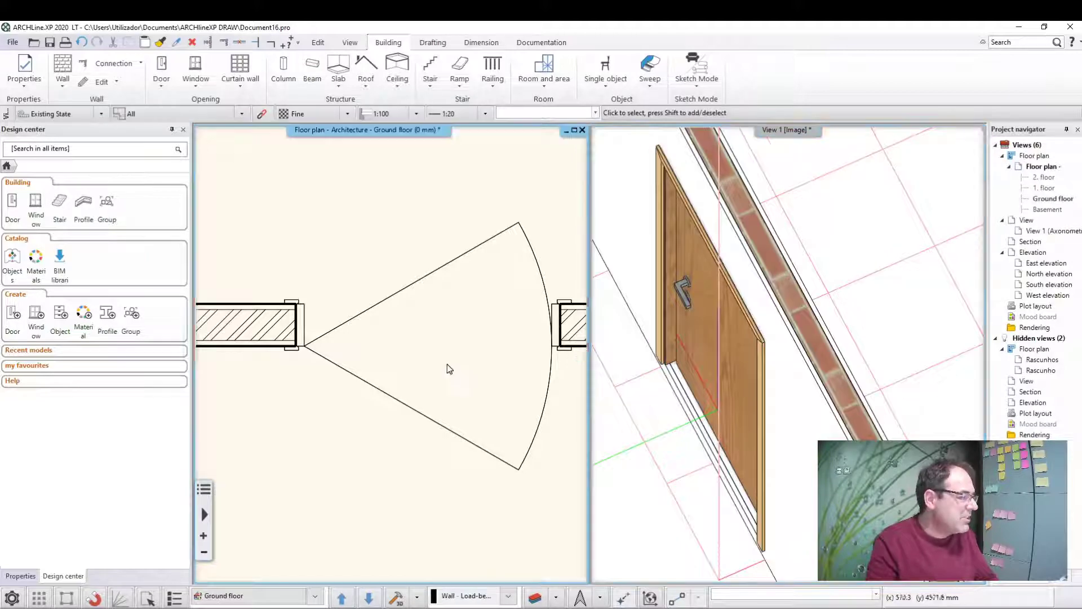
scroll(476, 411, down, 3)
middle_drag(636, 400, 739, 361)
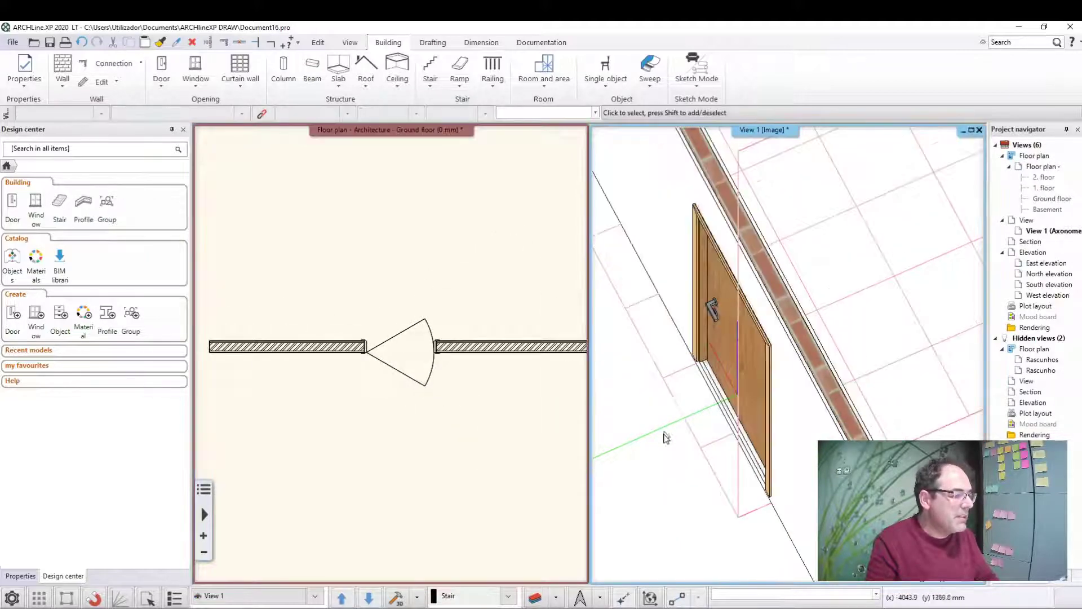